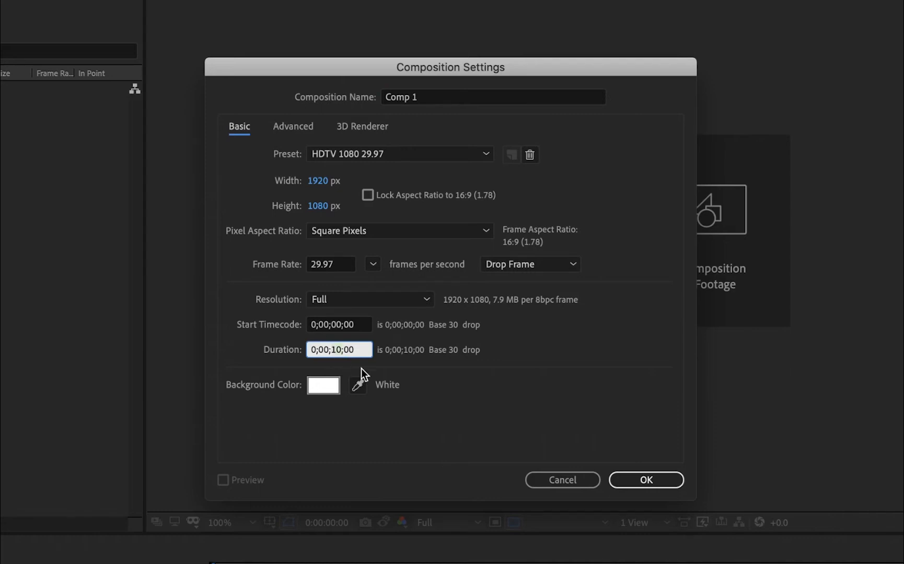
Step: Set the new composition's duration to 5 seconds and create the composition
{"action": "key", "text": "BackSpace"}
{"action": "key", "text": "BackSpace"}
{"action": "type", "text": "5"}
{"action": "left_click", "coordinate": [621, 474]}
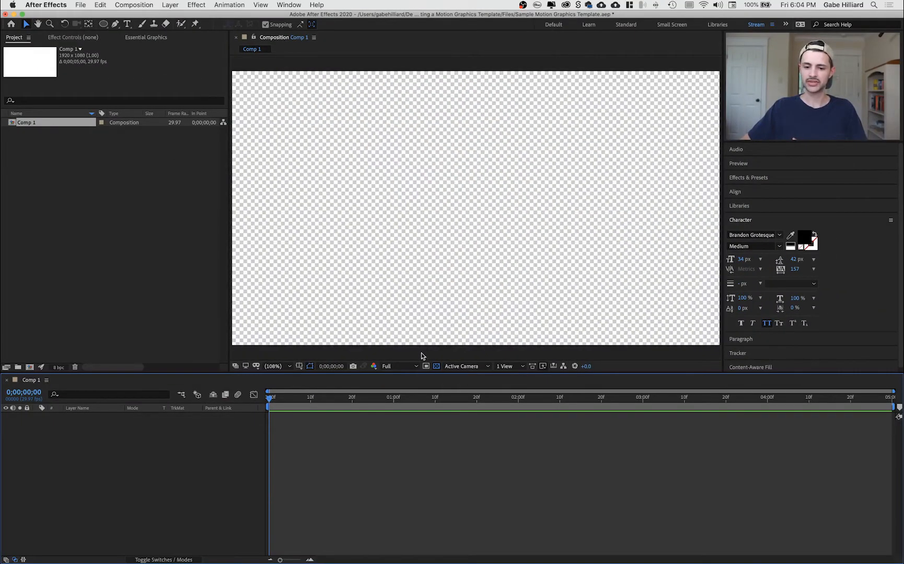
Step: Compare the composition's appearance with and without the transparency grid at 100% magnification
{"action": "key", "text": "/"}
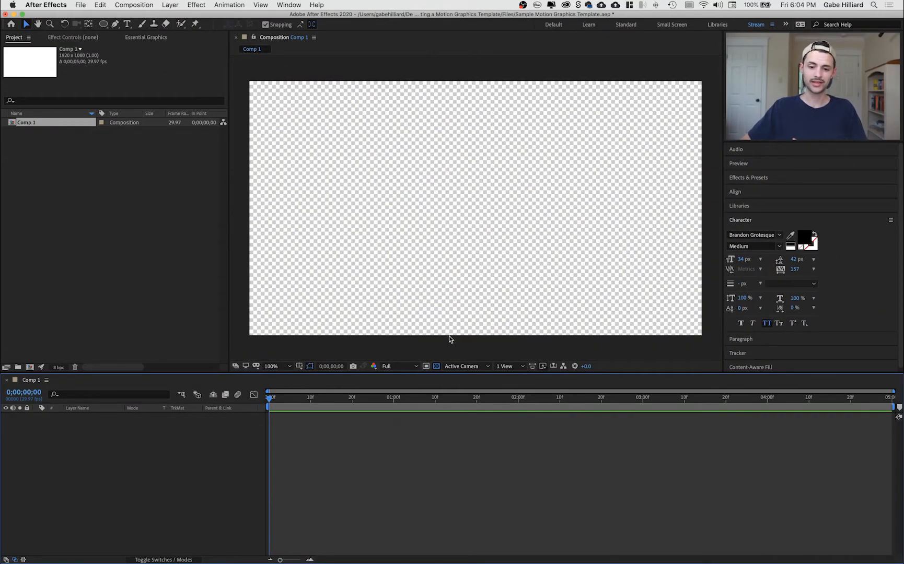
{"action": "left_click", "coordinate": [436, 367]}
{"action": "left_click", "coordinate": [437, 368]}
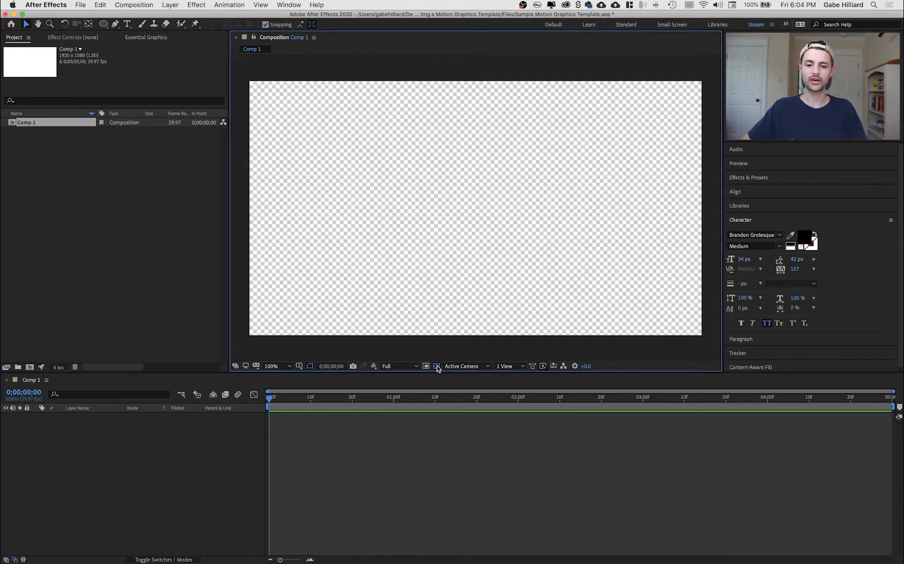
{"action": "left_click", "coordinate": [437, 367]}
{"action": "left_click", "coordinate": [437, 367]}
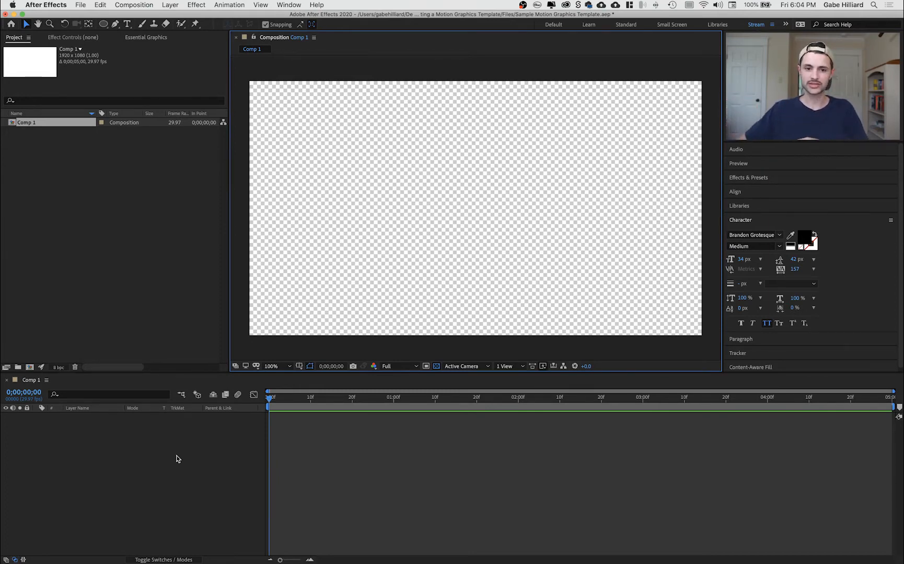
Step: Add a text layer with the person's name in the composition's lower-left area and turn off the transparency grid
{"action": "left_click", "coordinate": [189, 434]}
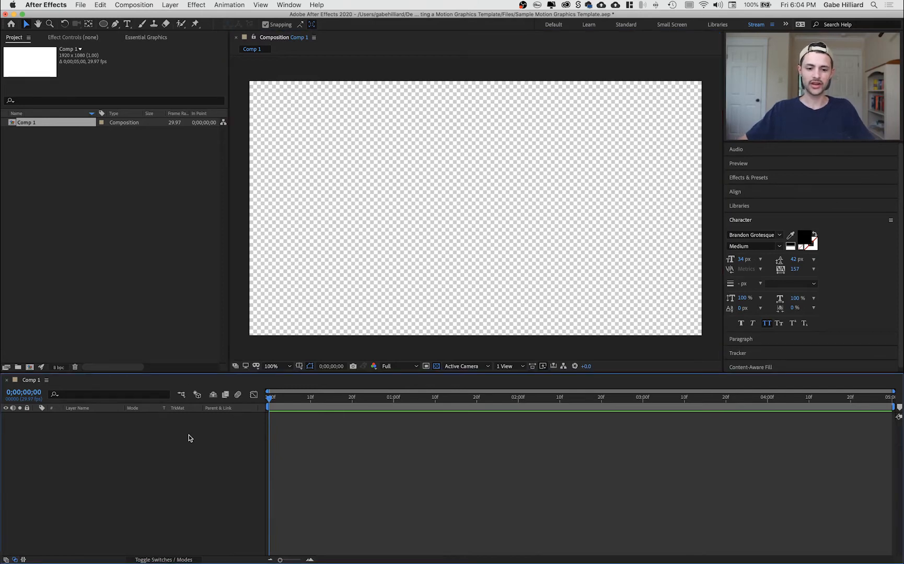
{"action": "left_click", "coordinate": [127, 24]}
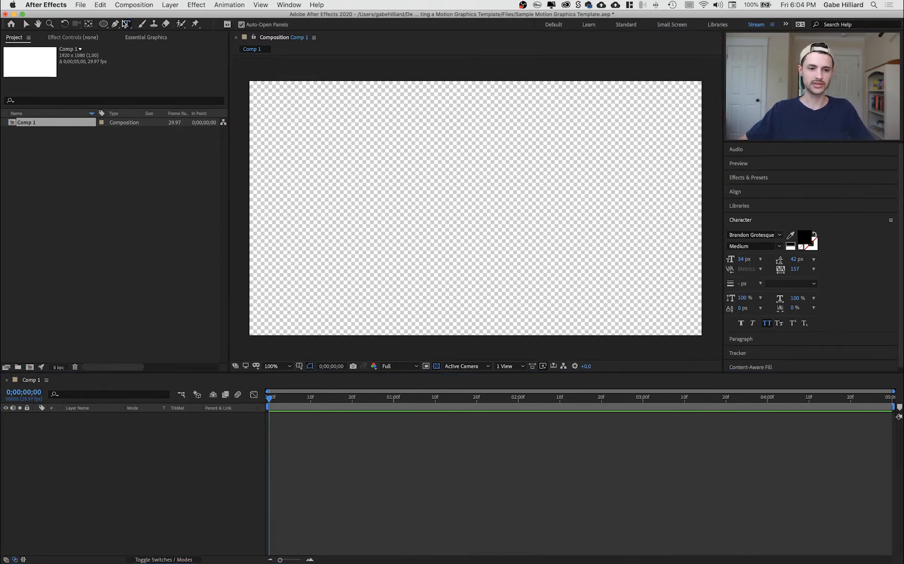
{"action": "left_click", "coordinate": [279, 276]}
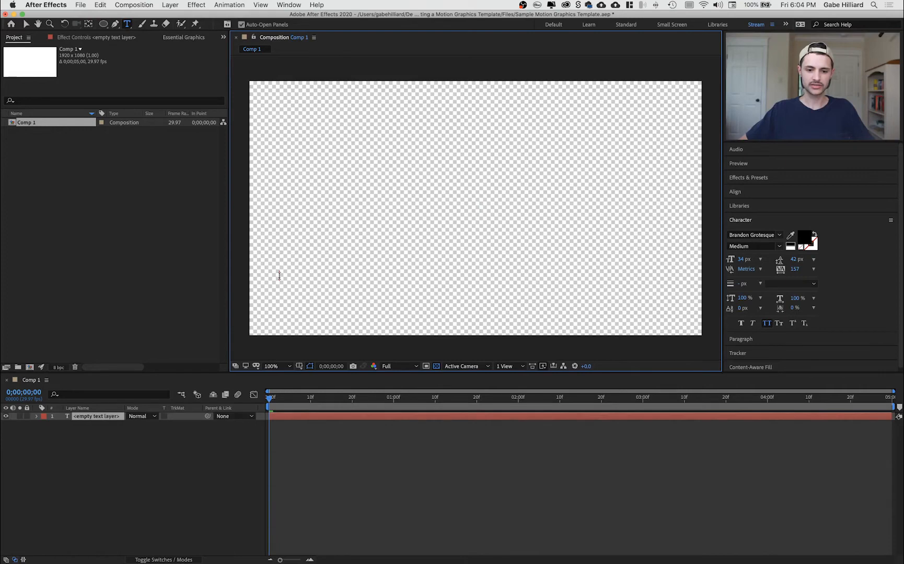
{"action": "left_click", "coordinate": [436, 367]}
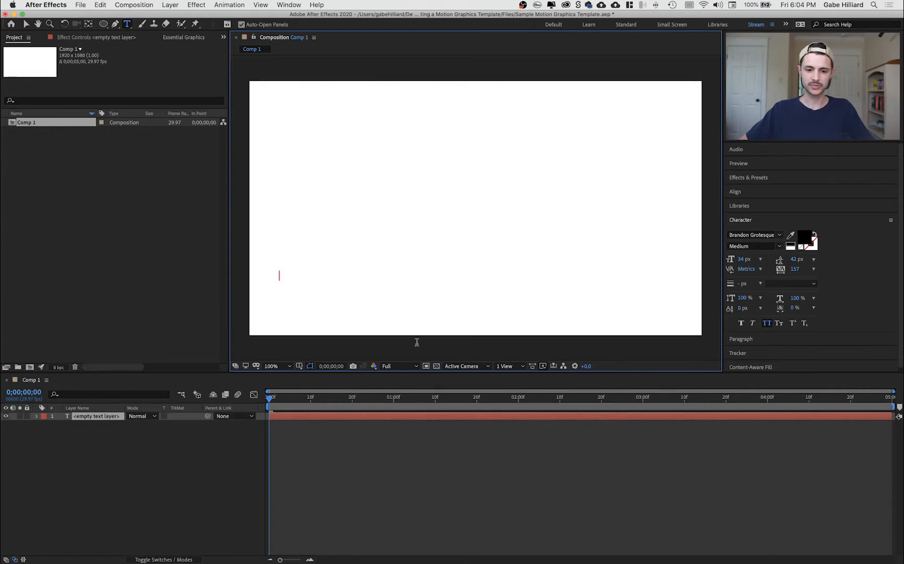
{"action": "type", "text": "L"}
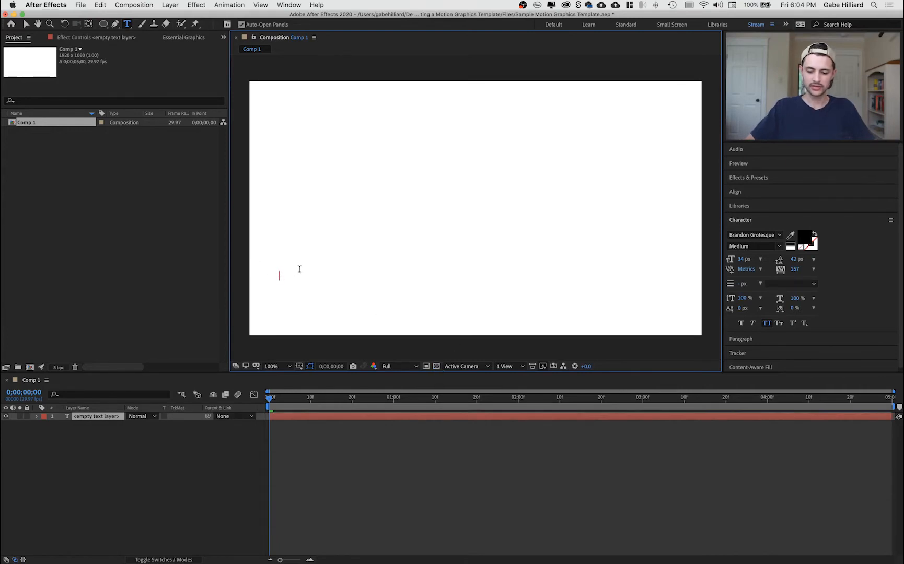
{"action": "type", "text": "inda Jane"}
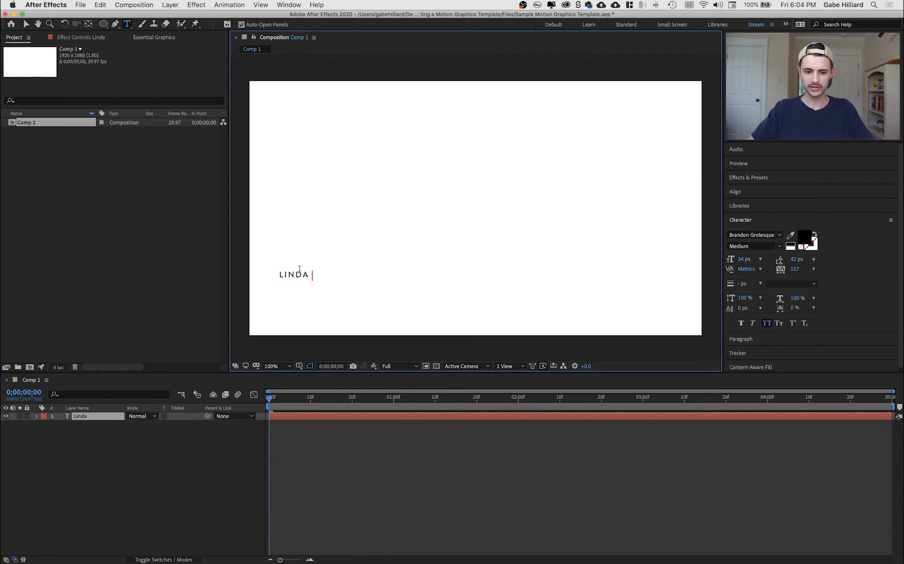
Step: Turn off All Caps for the whole name text and set its tracking to 0
{"action": "key", "text": "super+a"}
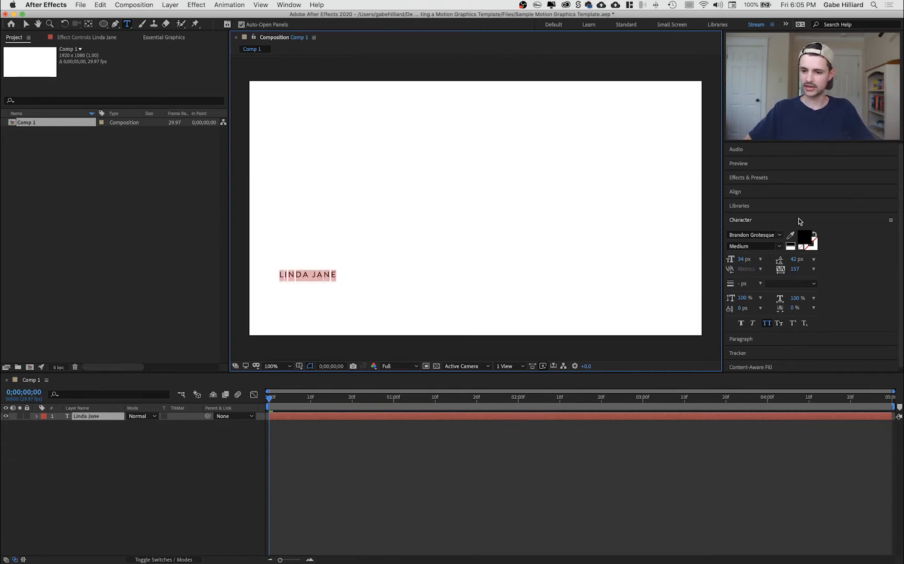
{"action": "left_click", "coordinate": [764, 234]}
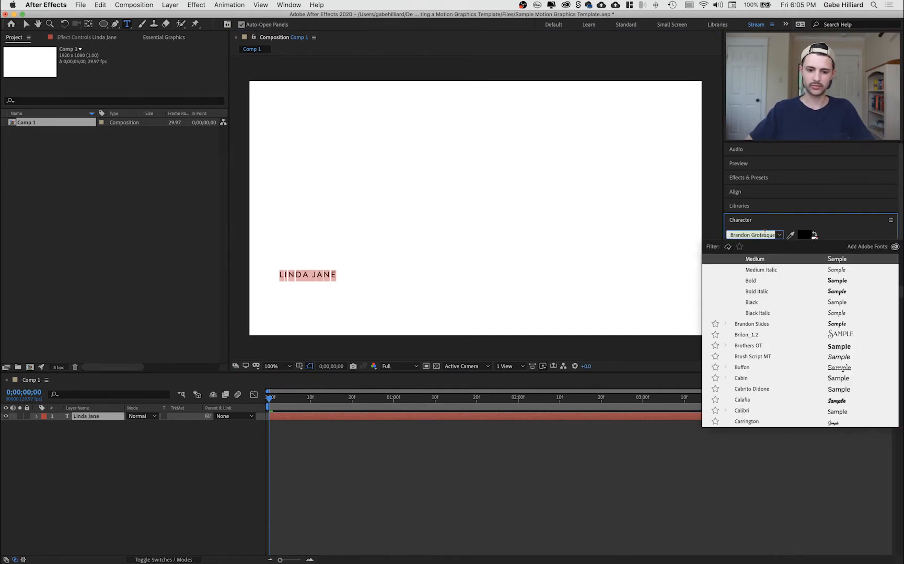
{"action": "left_click", "coordinate": [799, 223]}
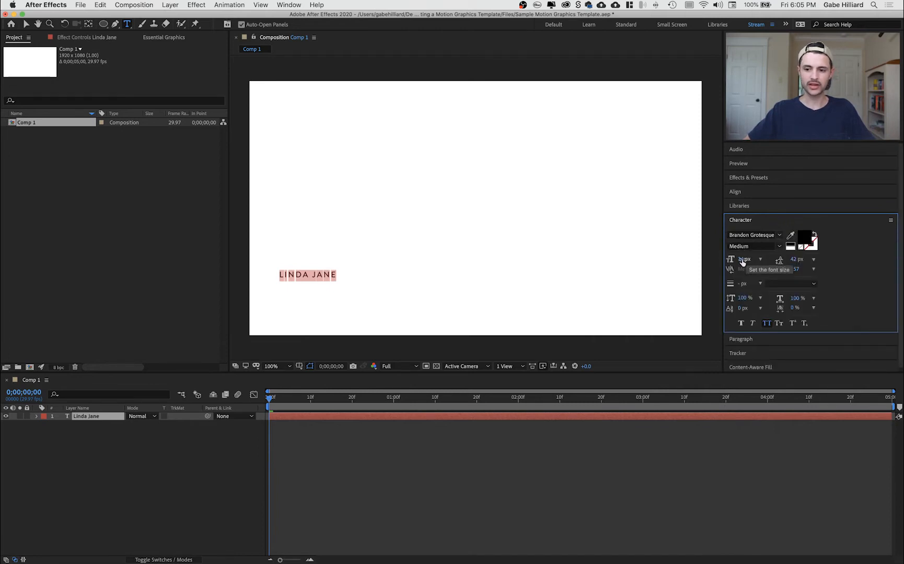
{"action": "left_click", "coordinate": [766, 323]}
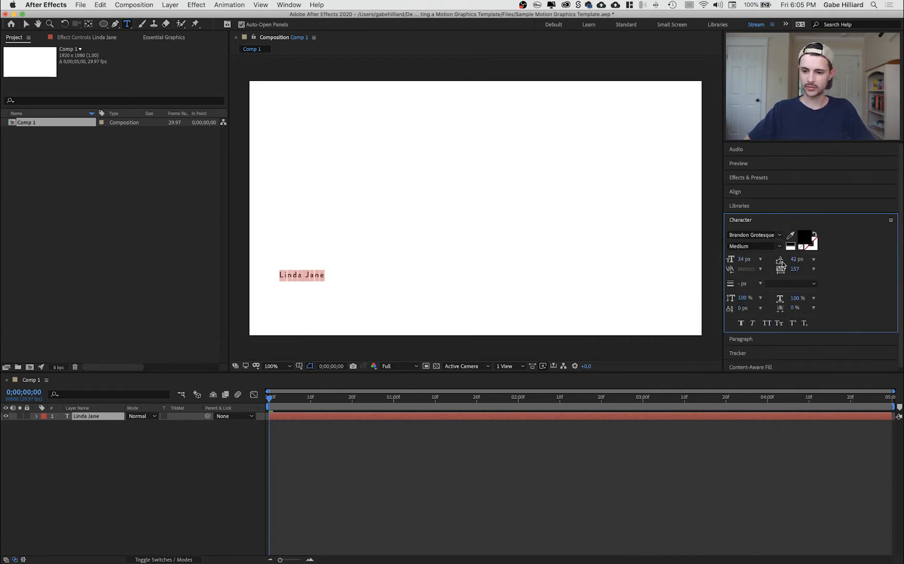
{"action": "left_click", "coordinate": [795, 269]}
{"action": "type", "text": "0"}
{"action": "key", "text": "Return"}
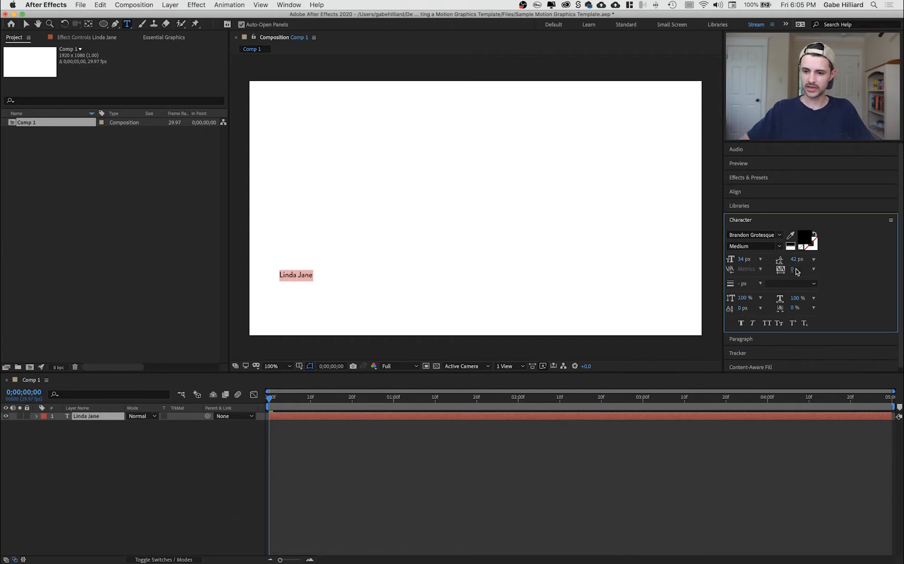
Step: Make the name text 66 px and Bold, and move it lower in the composition, slightly to the right
{"action": "left_click_drag", "start_coordinate": [742, 259], "coordinate": [759, 258]}
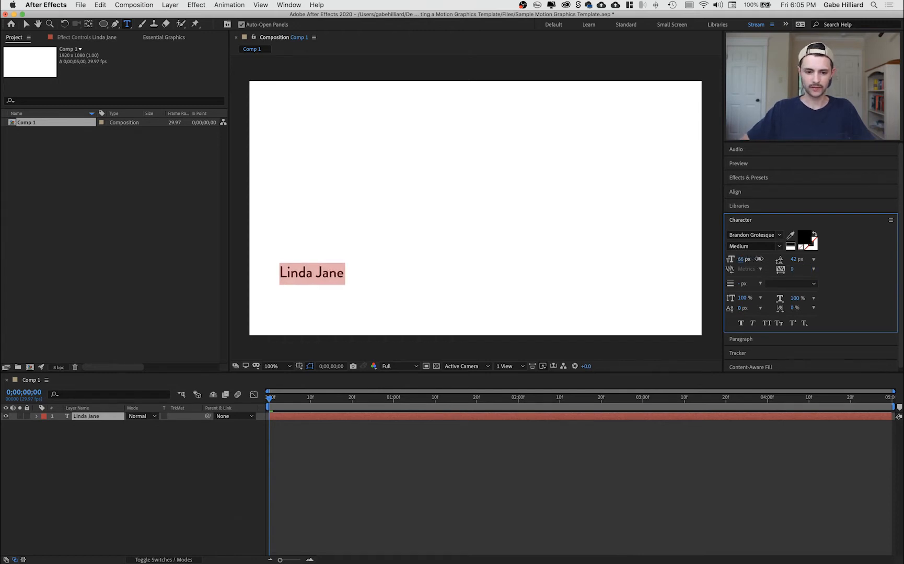
{"action": "left_click", "coordinate": [779, 246]}
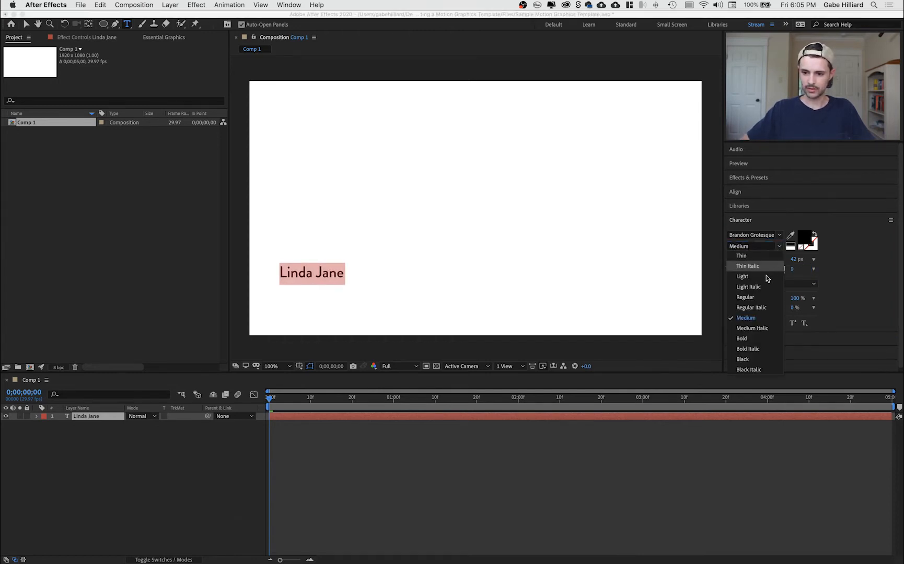
{"action": "left_click", "coordinate": [759, 339]}
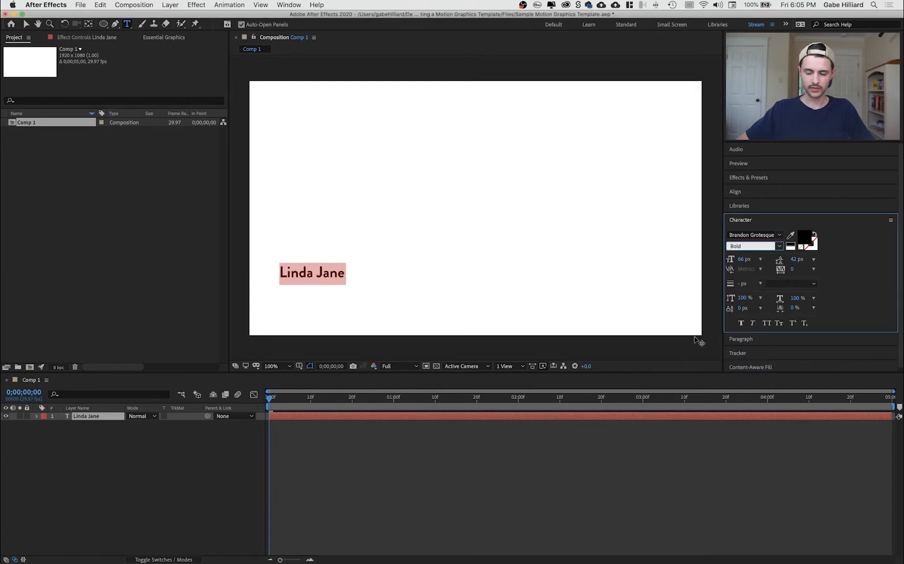
{"action": "left_click", "coordinate": [207, 453]}
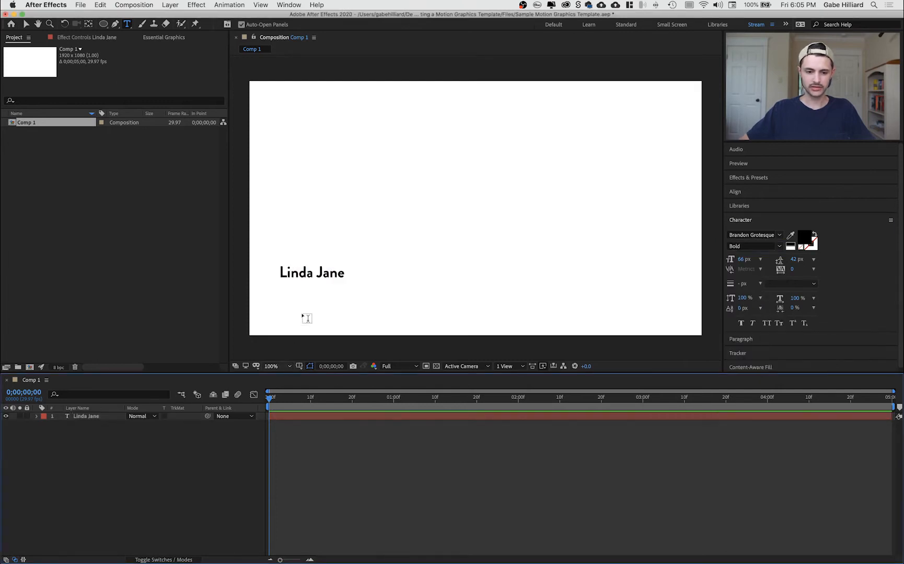
{"action": "key", "text": "v"}
{"action": "left_click_drag", "start_coordinate": [305, 279], "coordinate": [333, 303]}
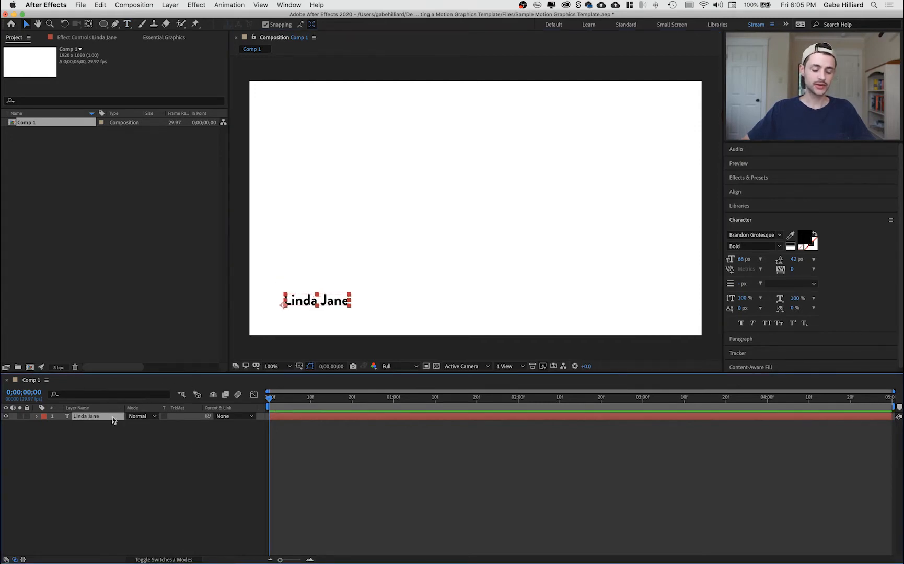
Step: Duplicate the name layer, order the copy below the original and move it directly under the name in the composition
{"action": "key", "text": "super+d"}
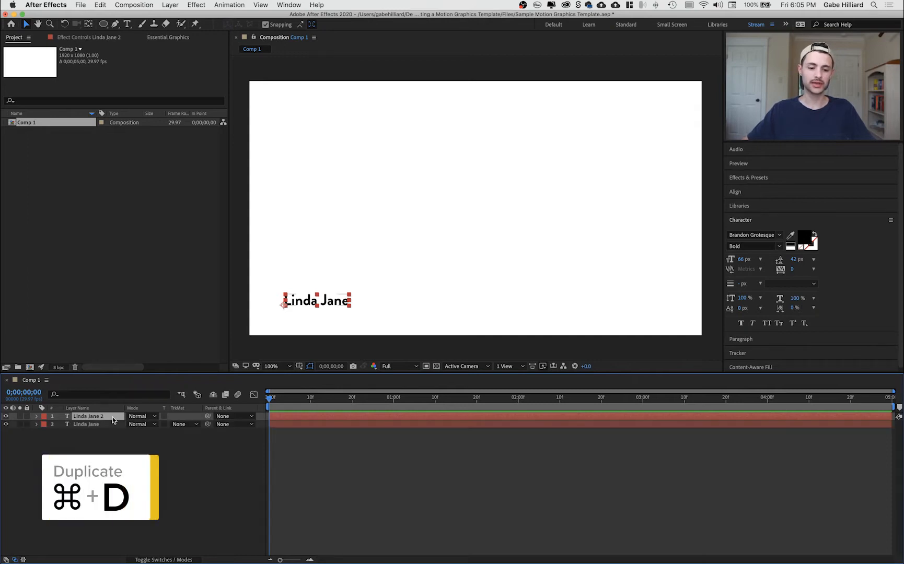
{"action": "left_click_drag", "start_coordinate": [105, 416], "coordinate": [106, 428]}
{"action": "left_click_drag", "start_coordinate": [330, 302], "coordinate": [332, 317]}
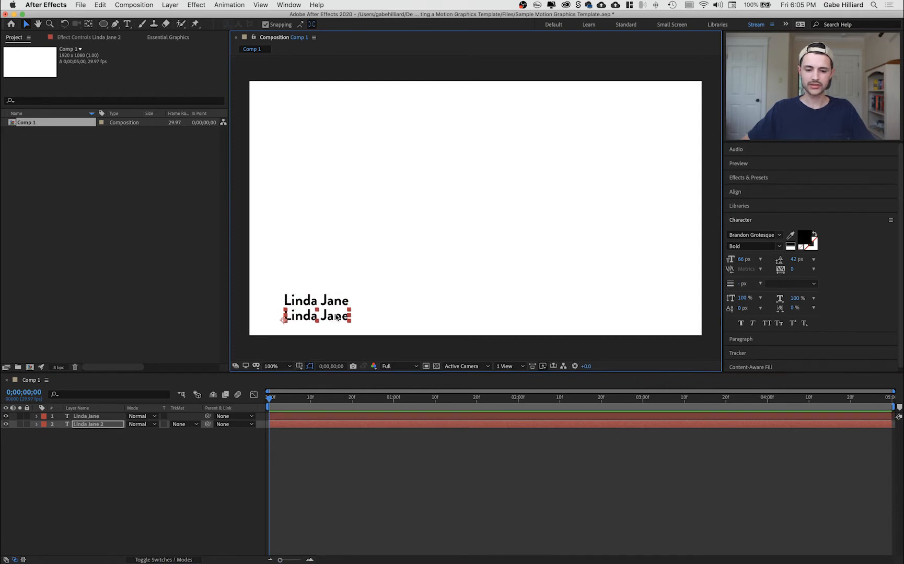
Step: Replace the duplicated text with "director of operations"
{"action": "double_click", "coordinate": [335, 320]}
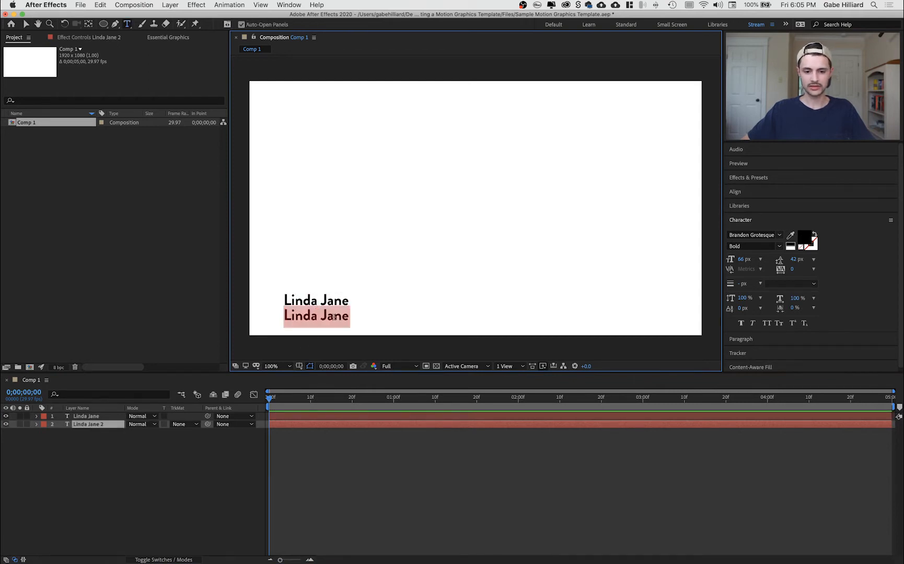
{"action": "type", "text": "direct"}
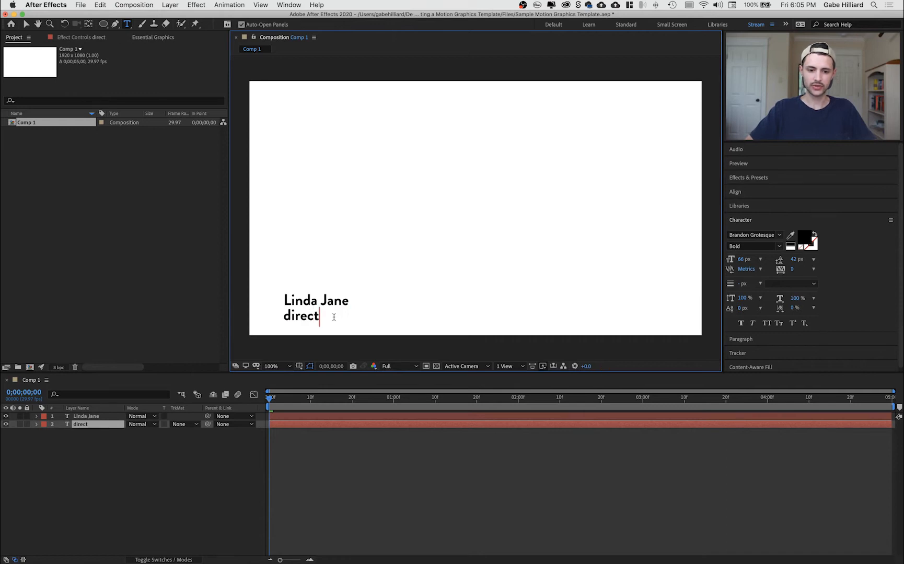
{"action": "type", "text": "or of operations"}
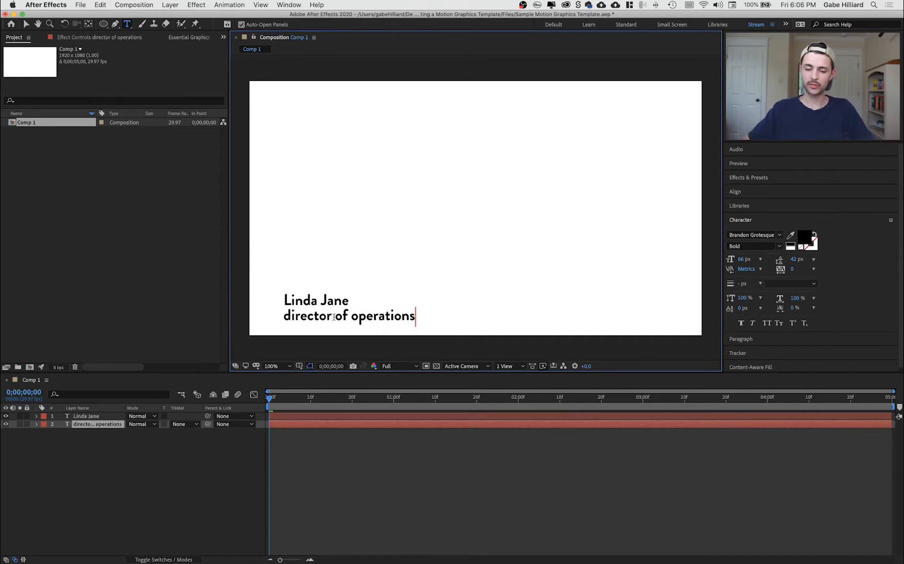
Step: Apply All Caps to the job title text and reduce its font size to 39 px, keeping the Bold style
{"action": "key", "text": "super+a"}
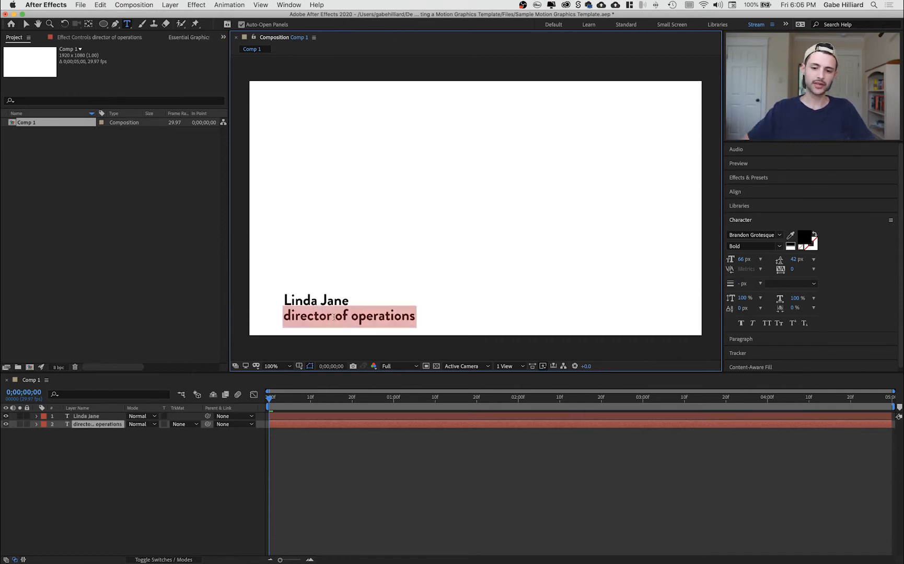
{"action": "left_click", "coordinate": [768, 324]}
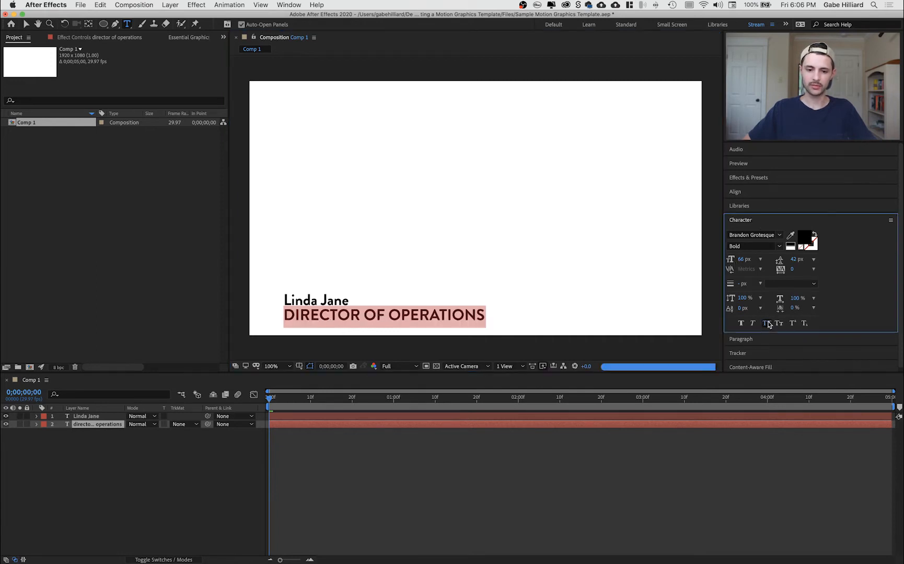
{"action": "left_click_drag", "start_coordinate": [741, 259], "coordinate": [725, 259]}
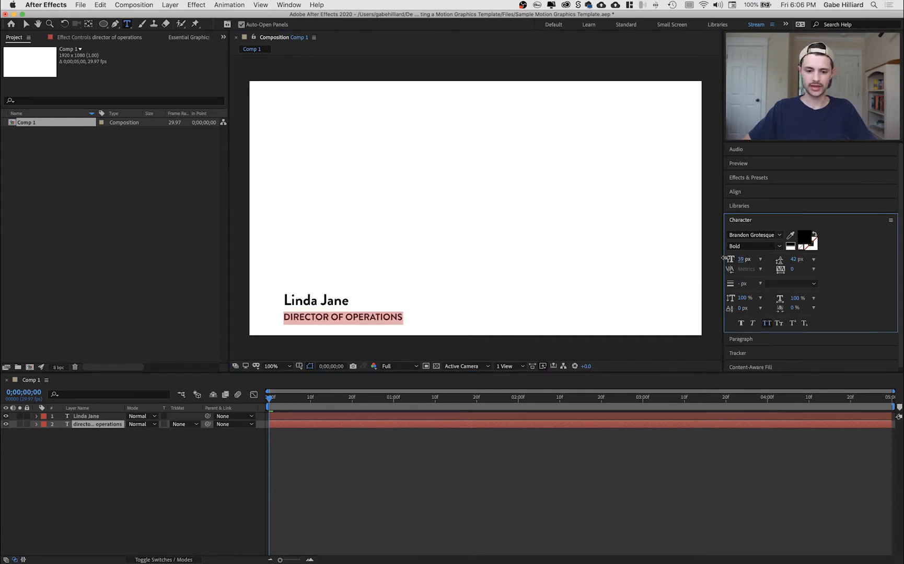
{"action": "left_click", "coordinate": [777, 247]}
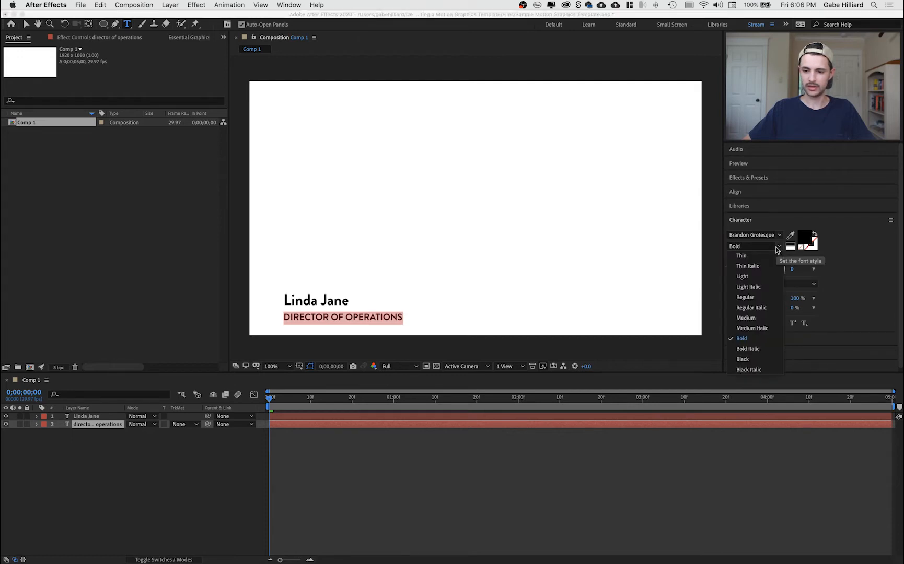
{"action": "left_click", "coordinate": [776, 247]}
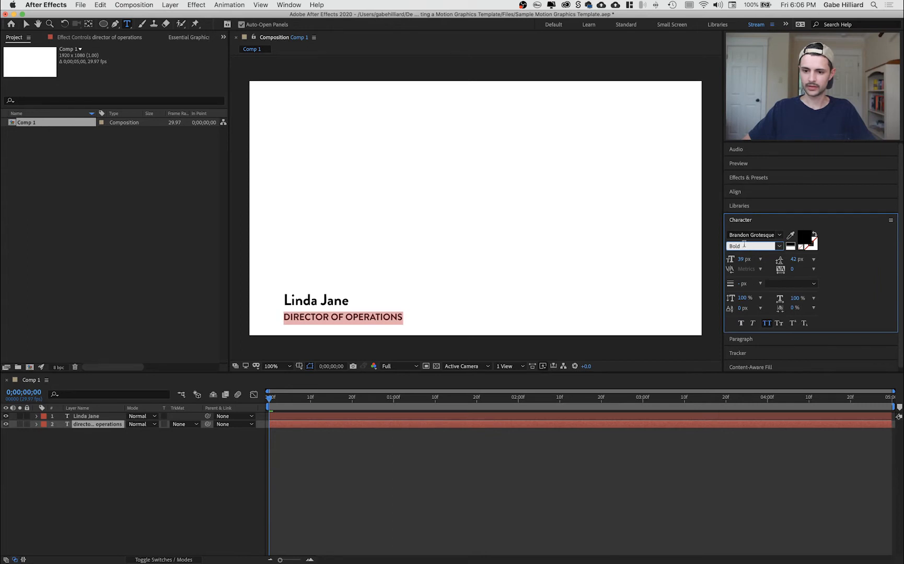
{"action": "left_click", "coordinate": [157, 472]}
Step: Move the job title slightly up so it sits closer beneath the name, and deselect it
{"action": "key", "text": "v"}
{"action": "left_click_drag", "start_coordinate": [368, 318], "coordinate": [368, 314]}
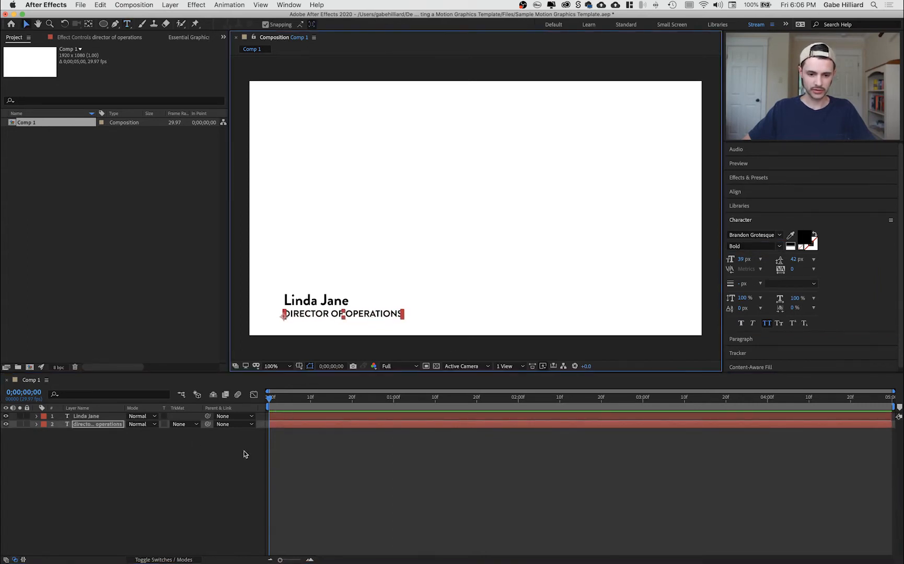
{"action": "left_click", "coordinate": [205, 472]}
{"action": "left_click", "coordinate": [352, 316]}
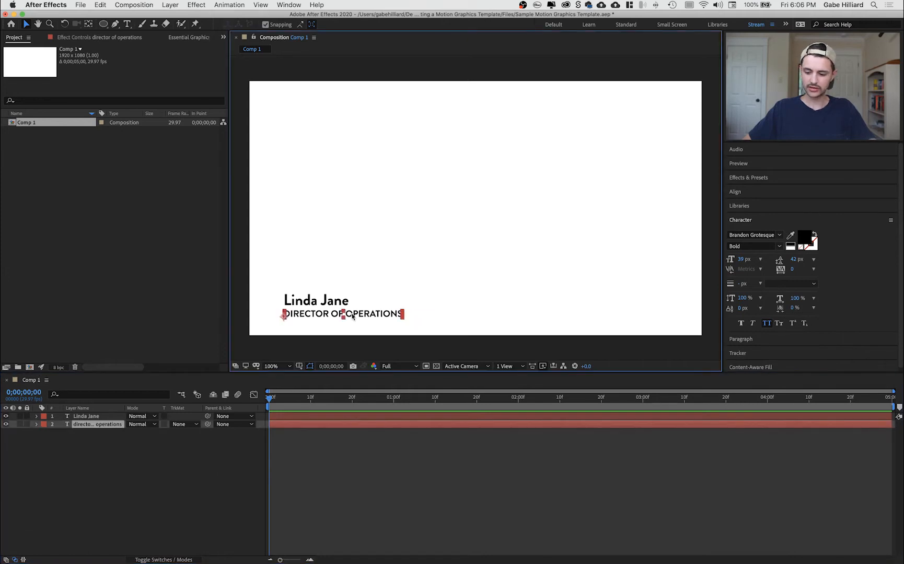
{"action": "left_click", "coordinate": [218, 465]}
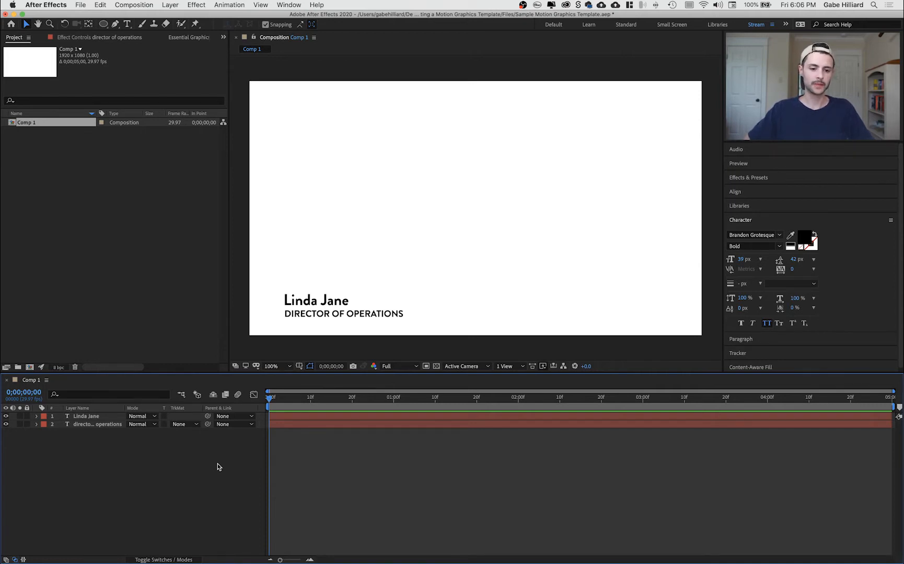
Step: Activate the Ellipse tool and set its fill colour to a muted red
{"action": "left_click", "coordinate": [103, 23]}
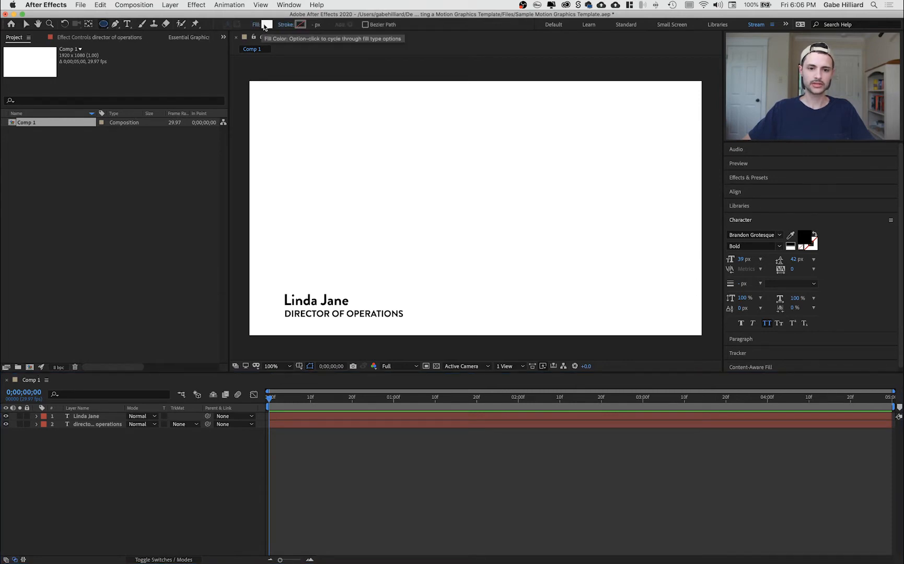
{"action": "left_click", "coordinate": [266, 24]}
{"action": "mouse_move", "coordinate": [101, 158]}
{"action": "left_mouse_down"}
{"action": "mouse_move", "coordinate": [19, 243]}
{"action": "mouse_move", "coordinate": [149, 139]}
{"action": "mouse_move", "coordinate": [125, 167]}
{"action": "mouse_move", "coordinate": [137, 141]}
{"action": "mouse_move", "coordinate": [120, 138]}
{"action": "left_mouse_up"}
{"action": "left_click", "coordinate": [240, 114]}
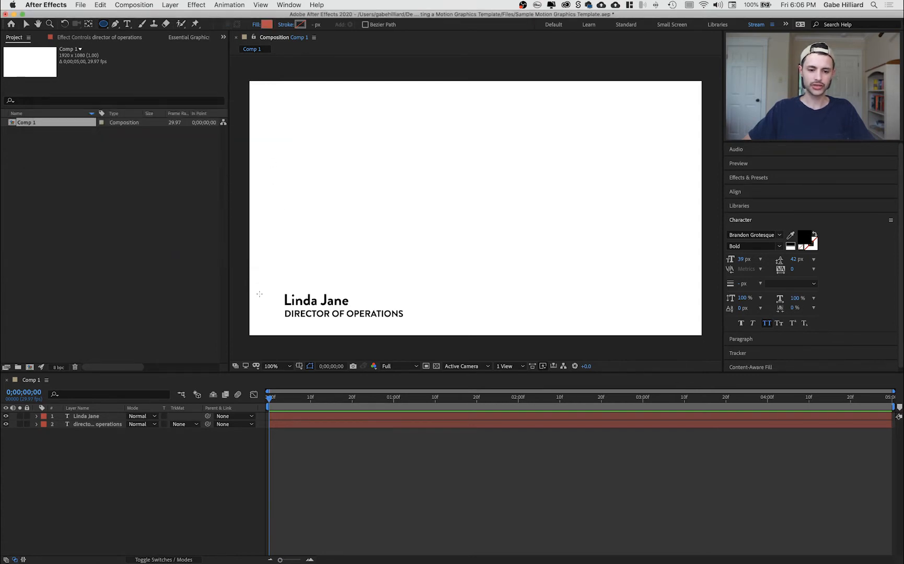
Step: Draw a small red circle beside the name and job title, spanning the height of both lines, and return to the Selection tool
{"action": "left_click_drag", "start_coordinate": [259, 294], "coordinate": [288, 321]}
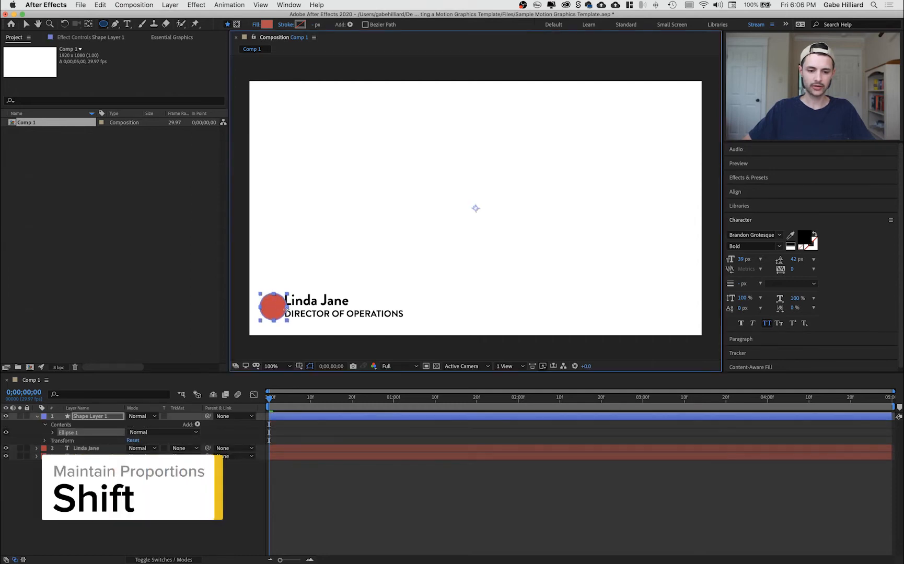
{"action": "key", "text": "v"}
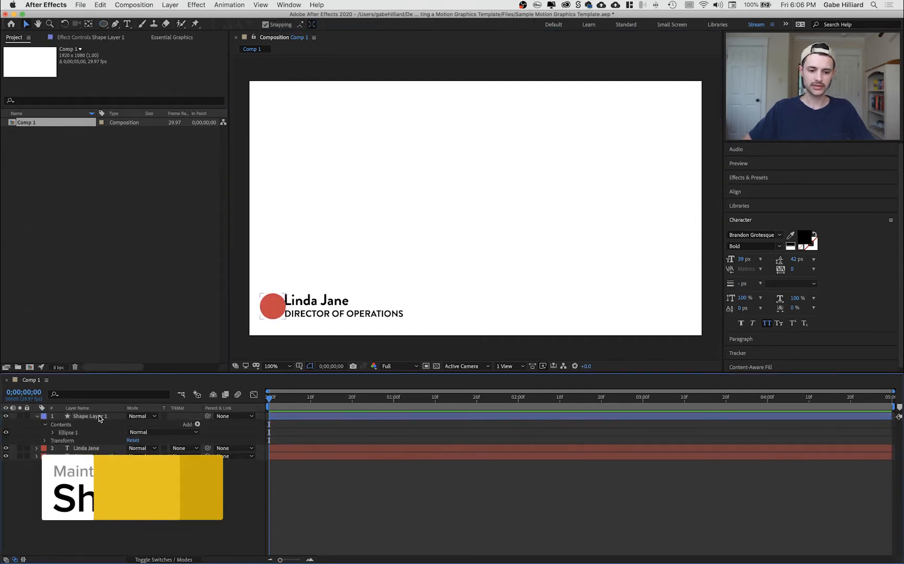
Step: Select the name and job title text layers together and nudge them right to leave a gap beside the circle
{"action": "left_click", "coordinate": [100, 448]}
{"action": "left_click", "coordinate": [111, 456], "text": "shift"}
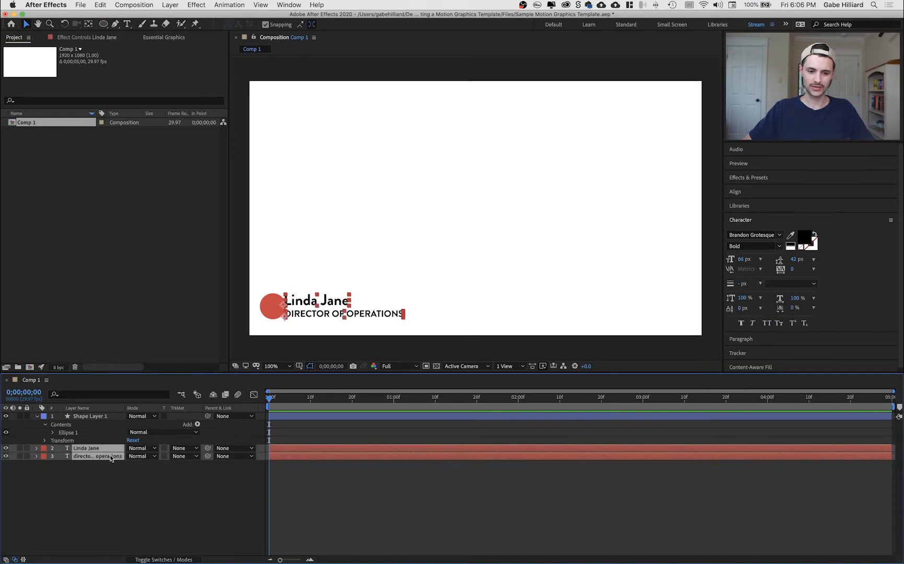
{"action": "left_click", "coordinate": [339, 314]}
{"action": "left_click", "coordinate": [342, 301]}
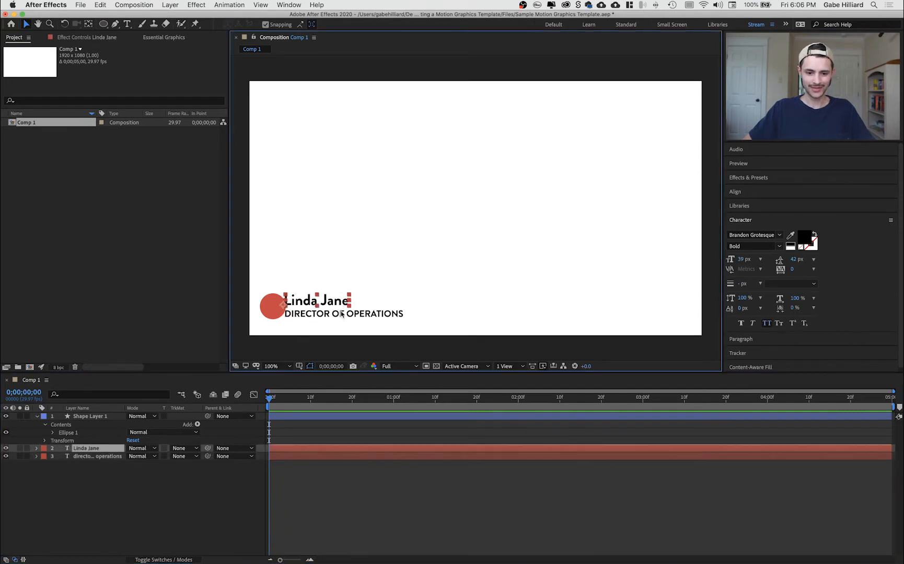
{"action": "key", "text": "period"}
{"action": "key", "text": "comma"}
{"action": "left_click", "coordinate": [361, 315], "text": "shift"}
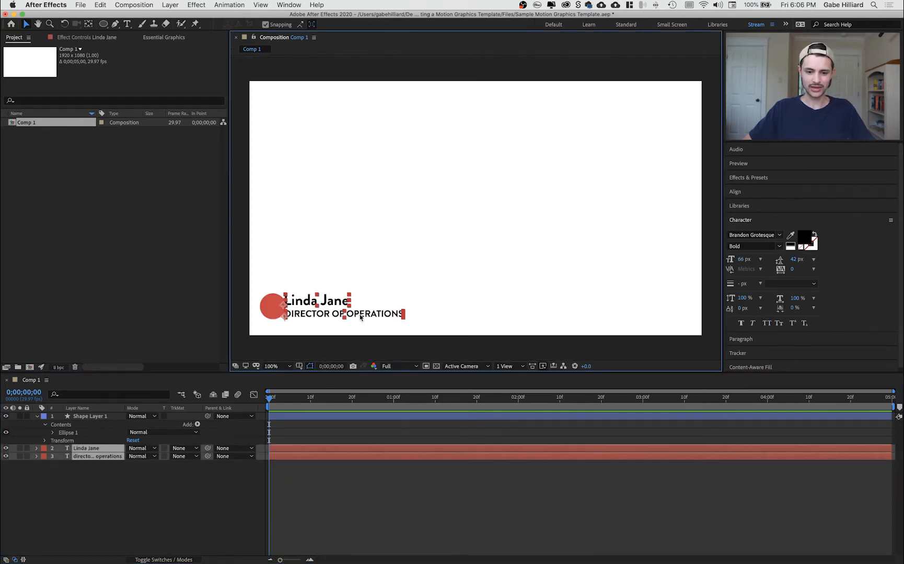
{"action": "key", "text": "shift+Right"}
{"action": "key", "text": "shift+Left"}
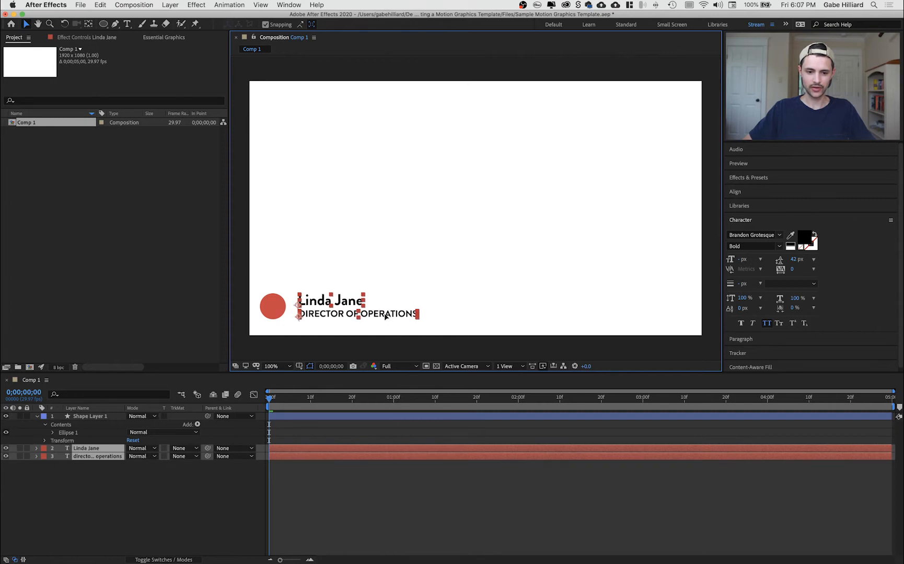
{"action": "key", "text": "shift+Right"}
{"action": "key", "text": "shift+Right"}
{"action": "key", "text": "space"}
Step: Shift the red circle slightly right so it sits closer to the text, and deselect it
{"action": "left_click", "coordinate": [273, 304]}
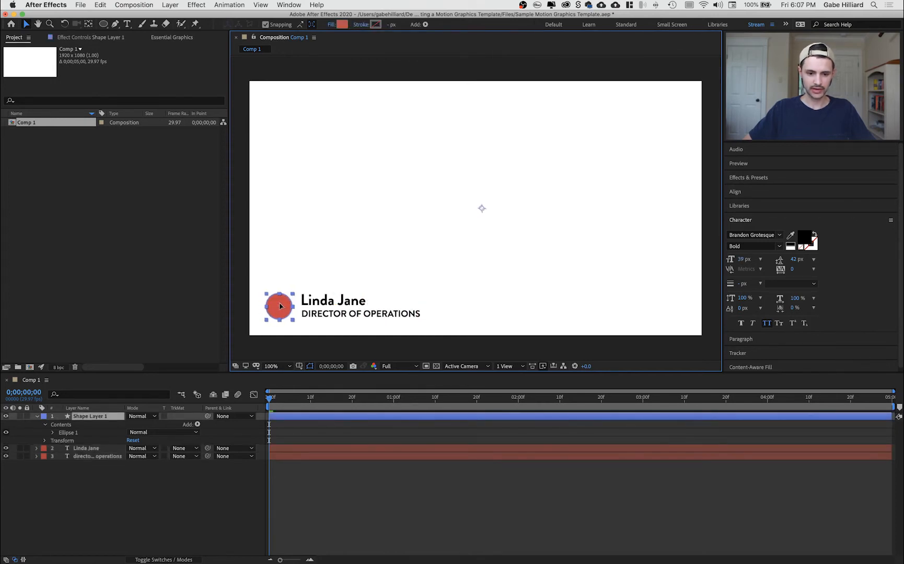
{"action": "key", "text": "space"}
{"action": "left_click", "coordinate": [214, 494]}
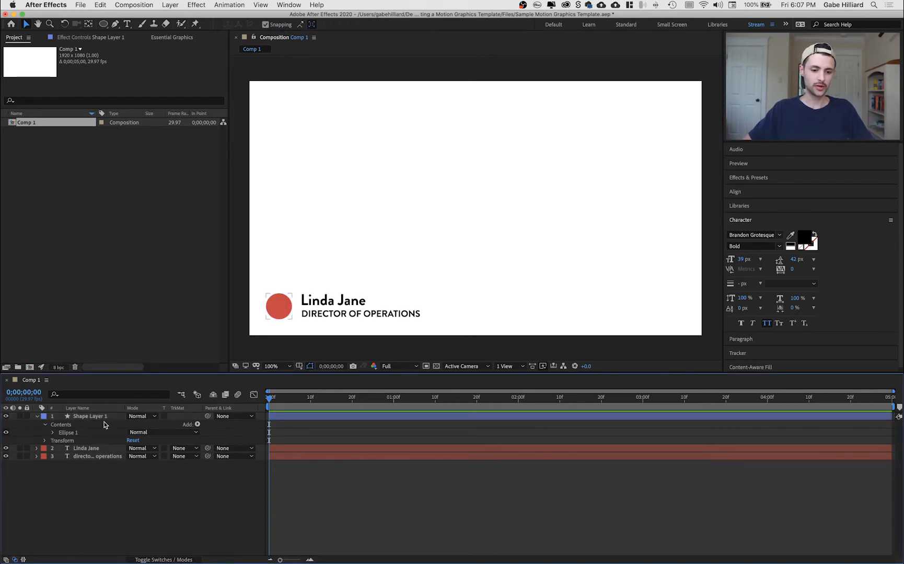
Step: Collapse the circle's shape layer and rename it "Logo"
{"action": "left_click", "coordinate": [69, 425]}
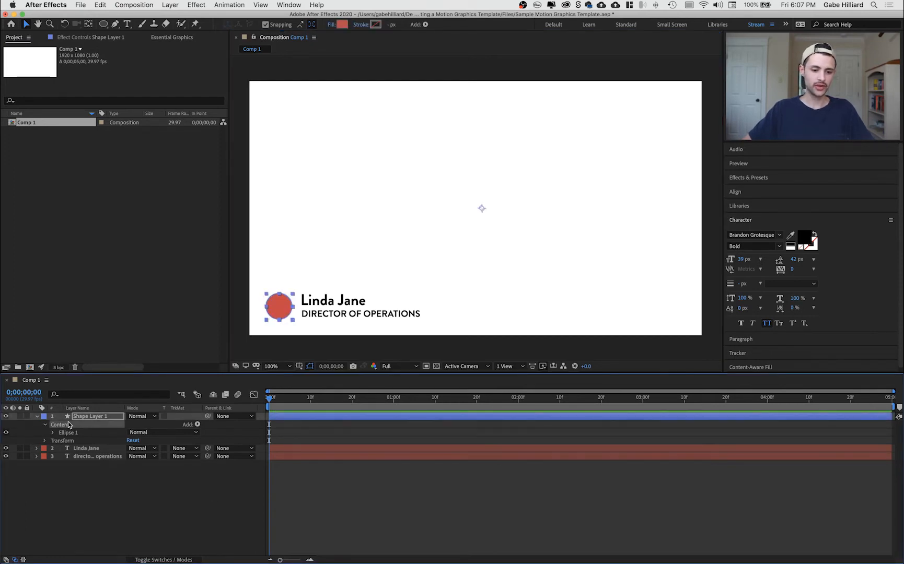
{"action": "left_click", "coordinate": [36, 417]}
{"action": "left_click", "coordinate": [107, 418]}
{"action": "left_click", "coordinate": [106, 417]}
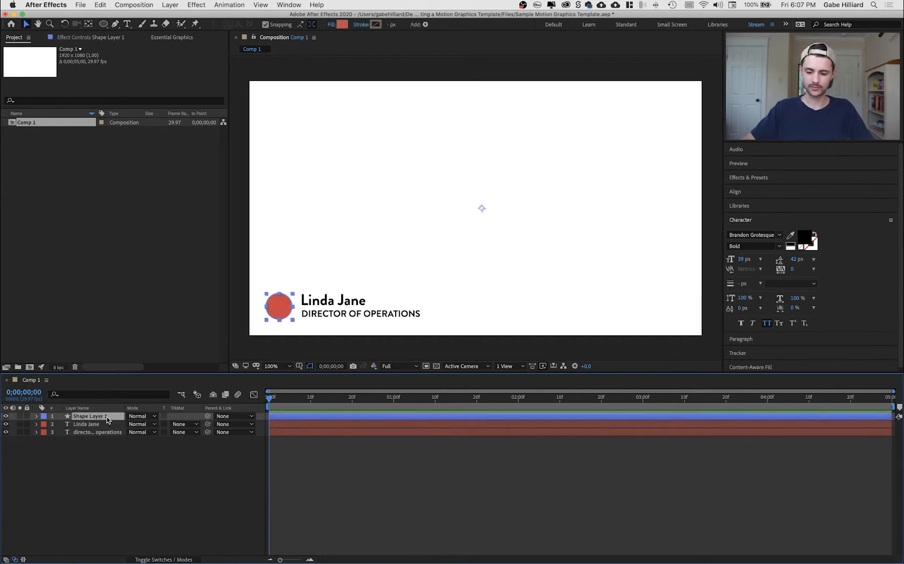
{"action": "type", "text": "Logo"}
{"action": "key", "text": "Return"}
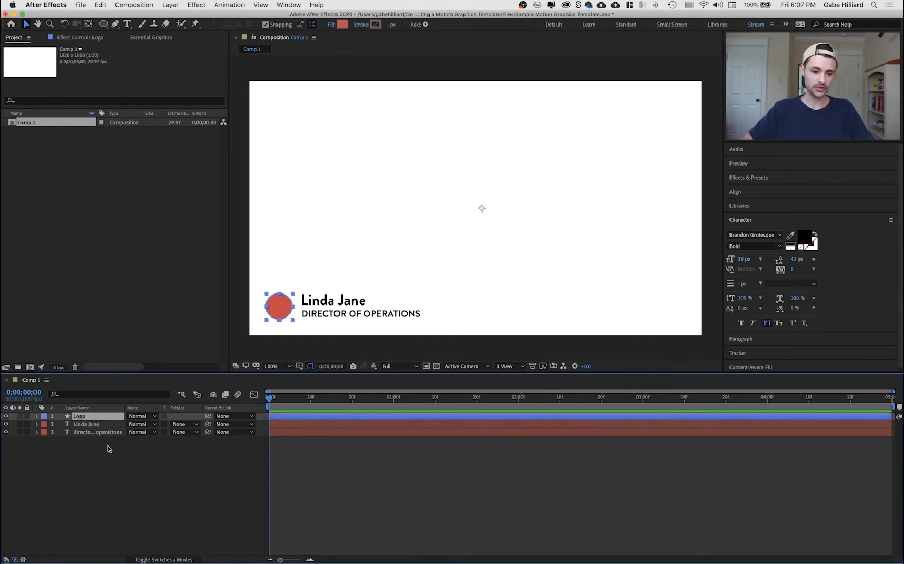
Step: Rename the name text layer "Name" and the job title text layer "Title"
{"action": "left_click", "coordinate": [102, 432]}
{"action": "left_click", "coordinate": [102, 425]}
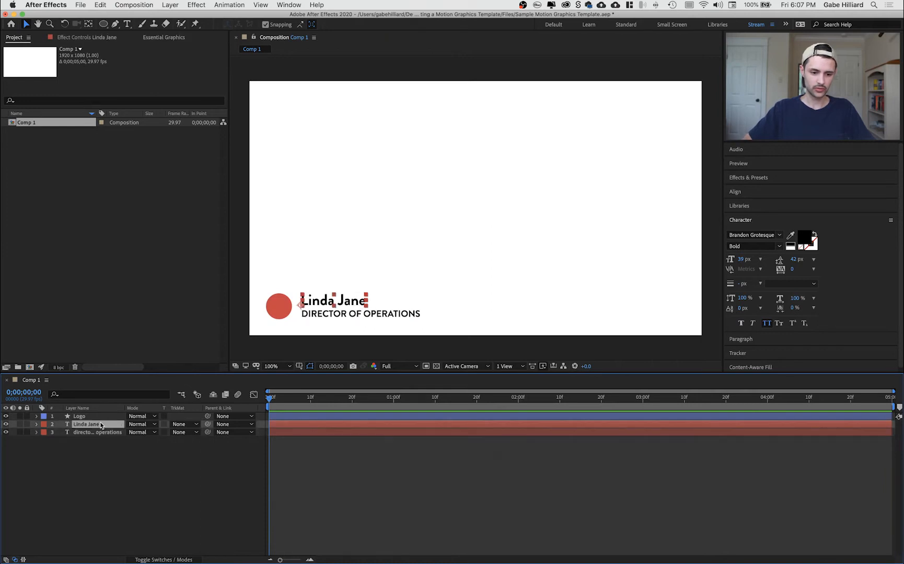
{"action": "key", "text": "Return"}
{"action": "type", "text": "Name"}
{"action": "key", "text": "Return"}
{"action": "left_click", "coordinate": [105, 433]}
{"action": "key", "text": "Return"}
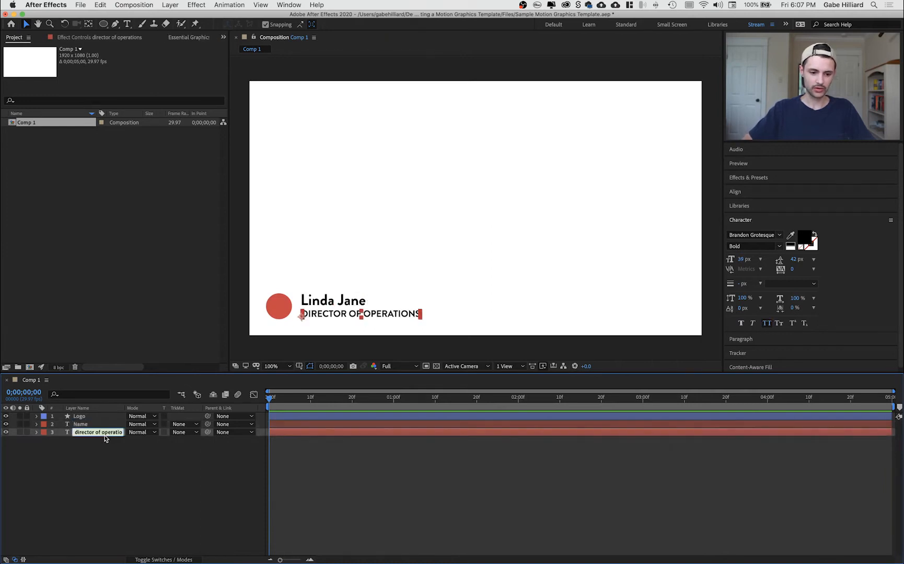
{"action": "type", "text": "Title"}
{"action": "key", "text": "Return"}
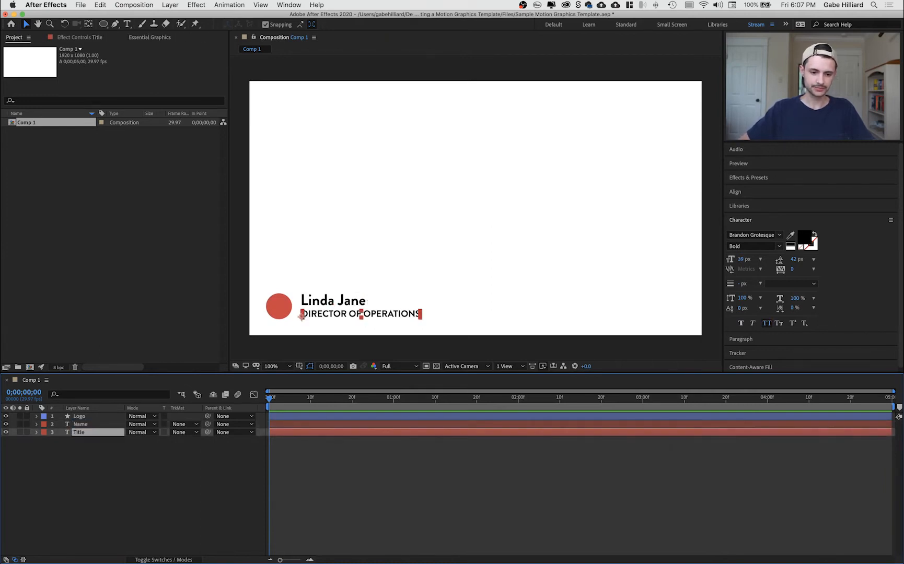
{"action": "left_click", "coordinate": [129, 456]}
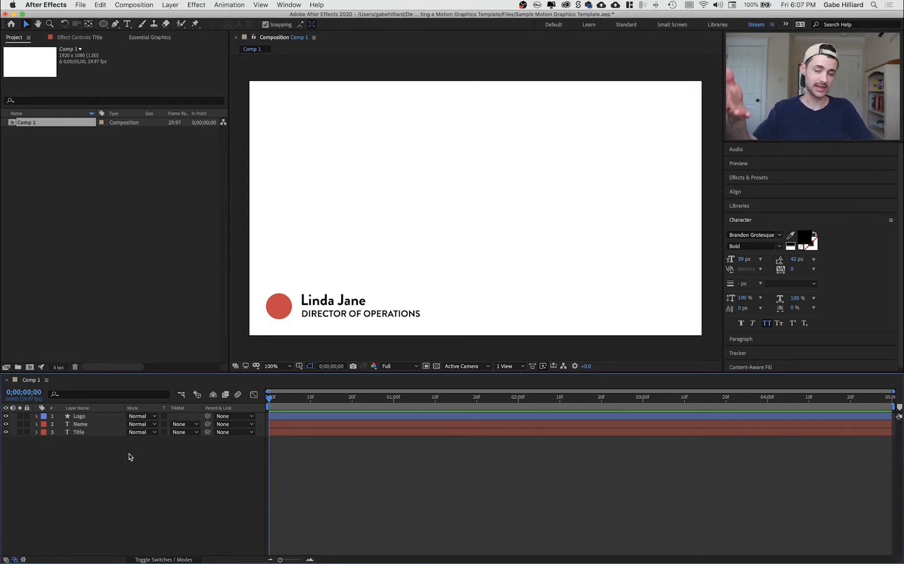
Step: Reveal the Name layer's Transform properties and add Position and Opacity keyframes at 0;00;01;00
{"action": "left_click", "coordinate": [103, 432]}
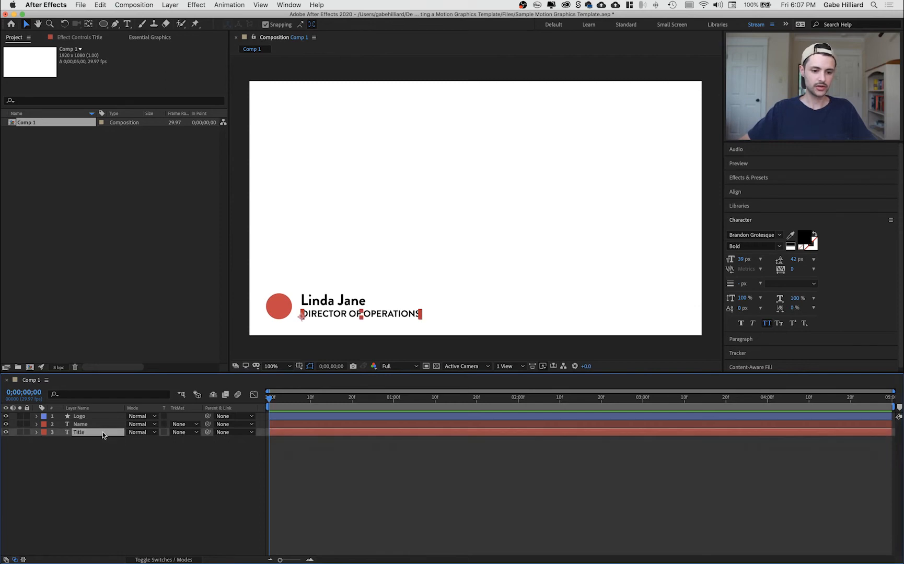
{"action": "left_click", "coordinate": [101, 425]}
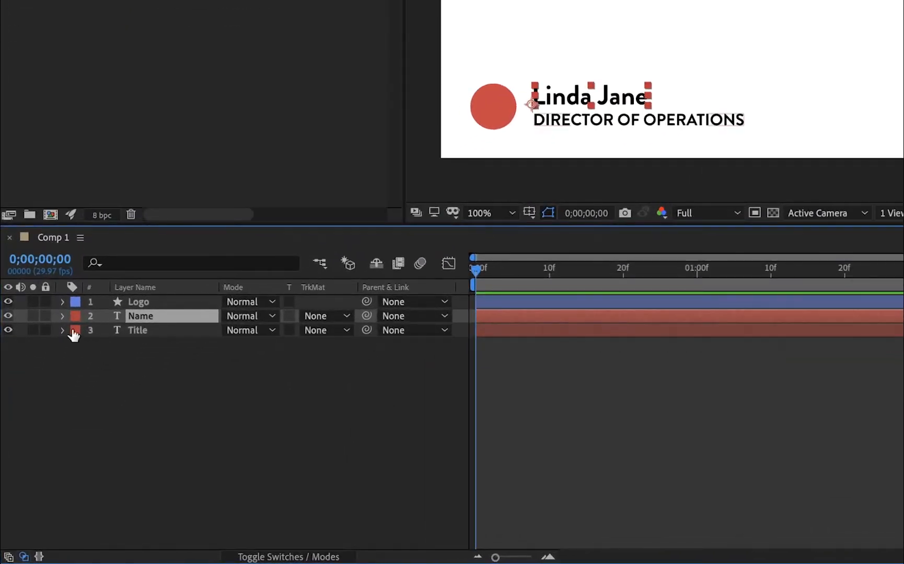
{"action": "left_click", "coordinate": [36, 424]}
{"action": "left_click", "coordinate": [75, 345]}
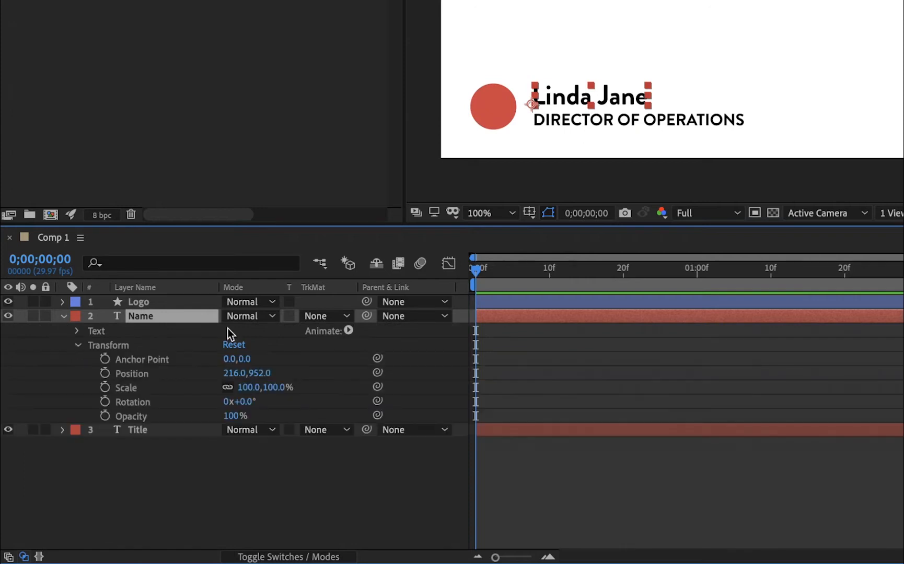
{"action": "left_click", "coordinate": [144, 345]}
{"action": "left_click", "coordinate": [516, 267]}
{"action": "left_click_drag", "start_coordinate": [518, 265], "coordinate": [697, 269]}
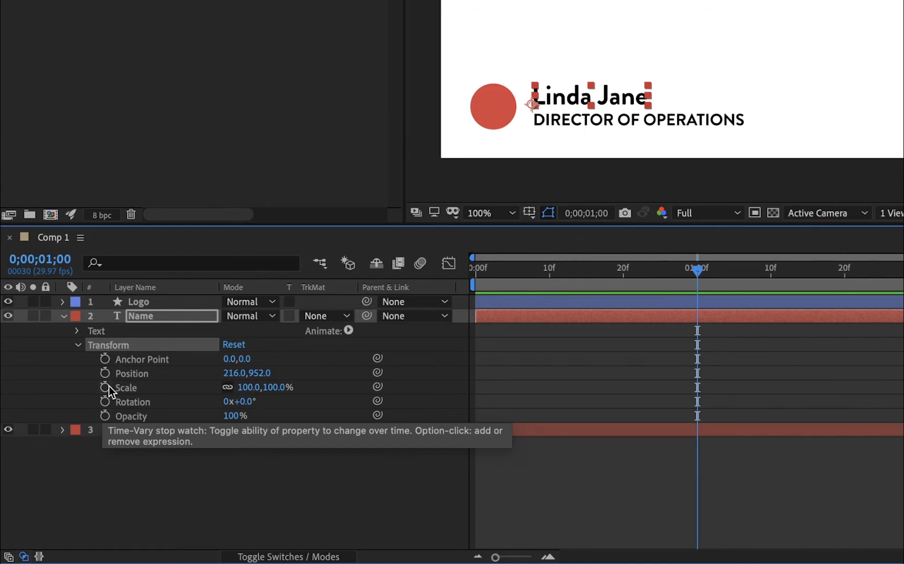
{"action": "left_click", "coordinate": [105, 373]}
{"action": "left_click", "coordinate": [105, 415]}
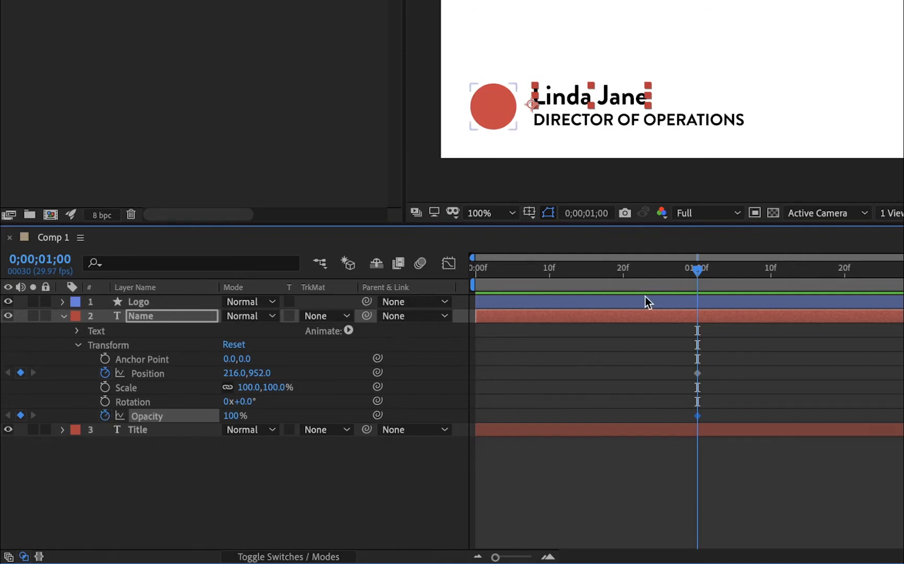
Step: At 0;00;00;20, set the Name layer's Position to 273, 952 and its Opacity to 0%
{"action": "left_click_drag", "start_coordinate": [615, 273], "coordinate": [623, 274]}
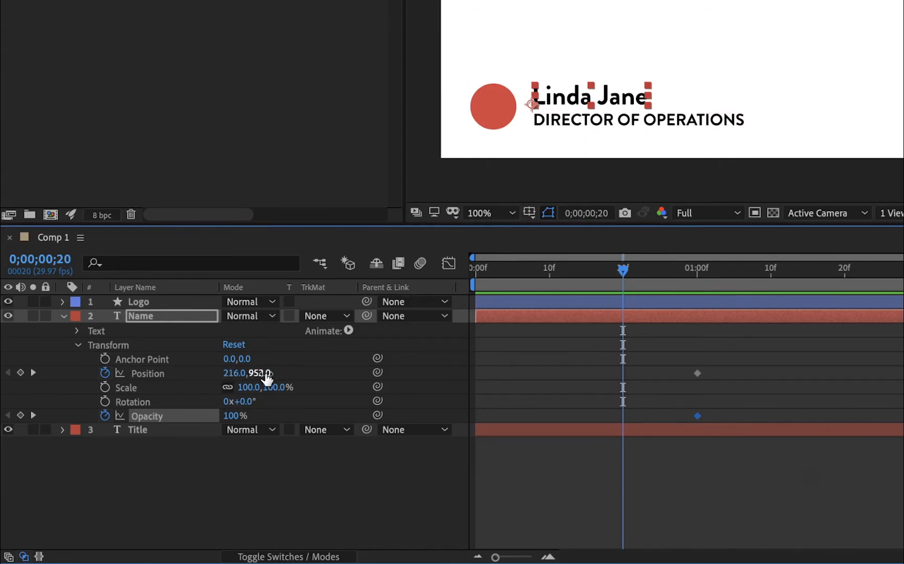
{"action": "left_click_drag", "start_coordinate": [265, 376], "coordinate": [283, 375]}
{"action": "key", "text": "ctrl+z"}
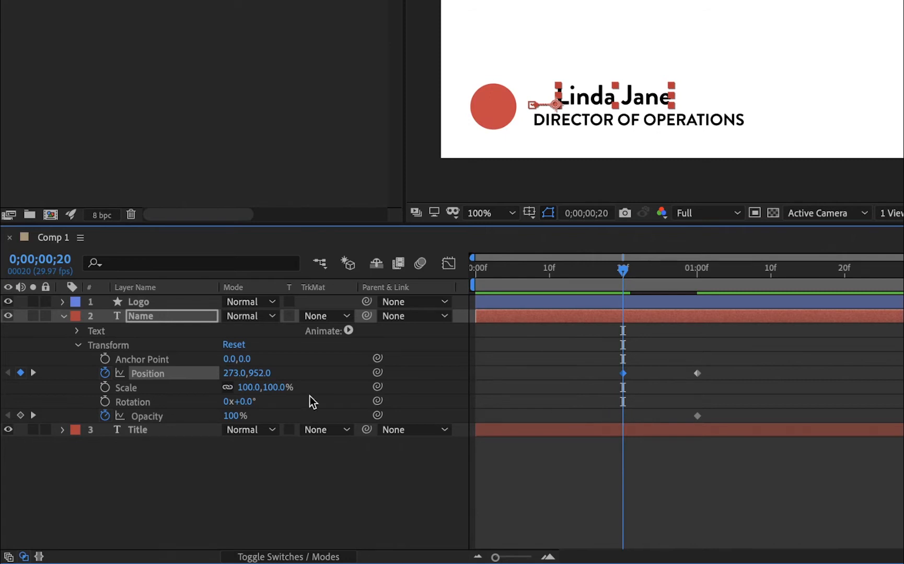
{"action": "left_click_drag", "start_coordinate": [236, 415], "coordinate": [188, 415]}
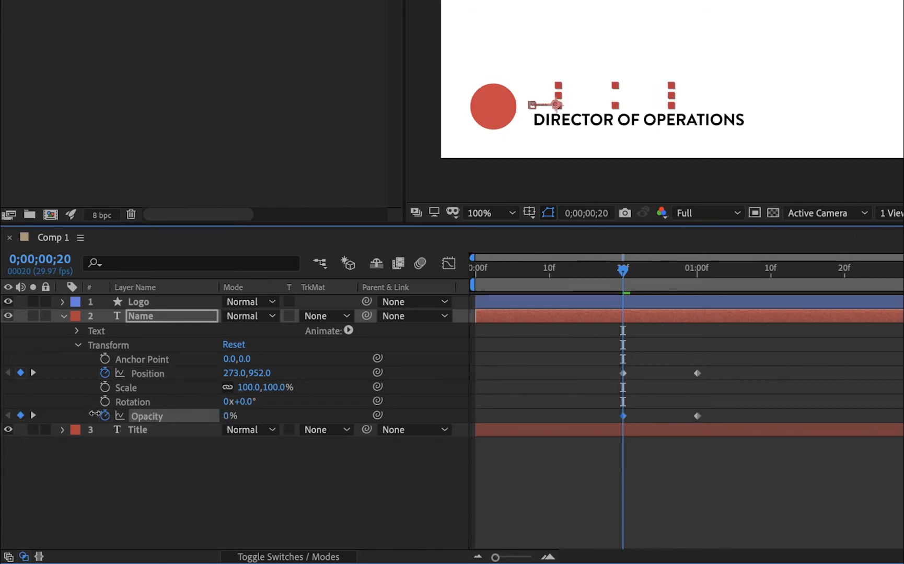
Step: Shorten the work area so it ends just before 2 seconds, and preview the name's entrance animation
{"action": "left_click", "coordinate": [557, 338]}
{"action": "left_click", "coordinate": [600, 271]}
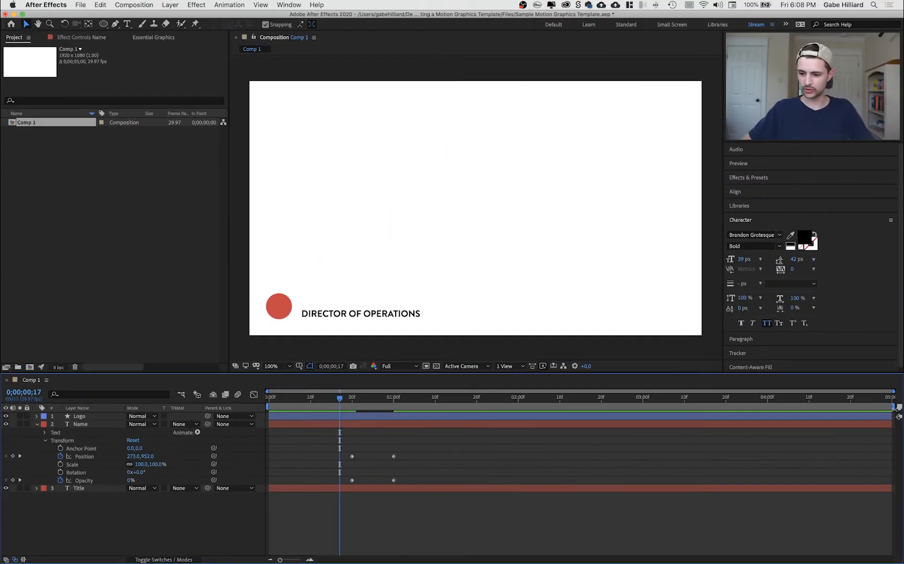
{"action": "left_click_drag", "start_coordinate": [894, 407], "coordinate": [423, 424]}
{"action": "key", "text": "space"}
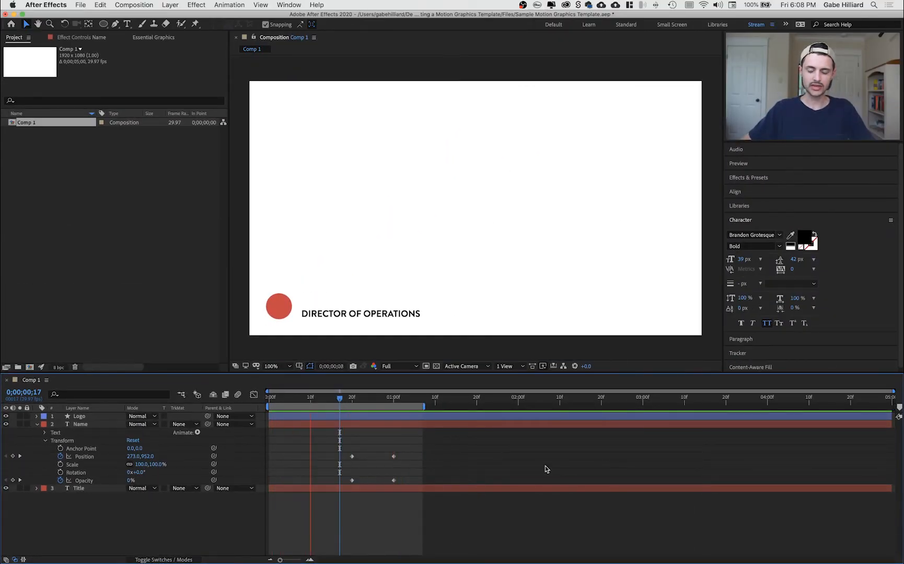
{"action": "key", "text": "space"}
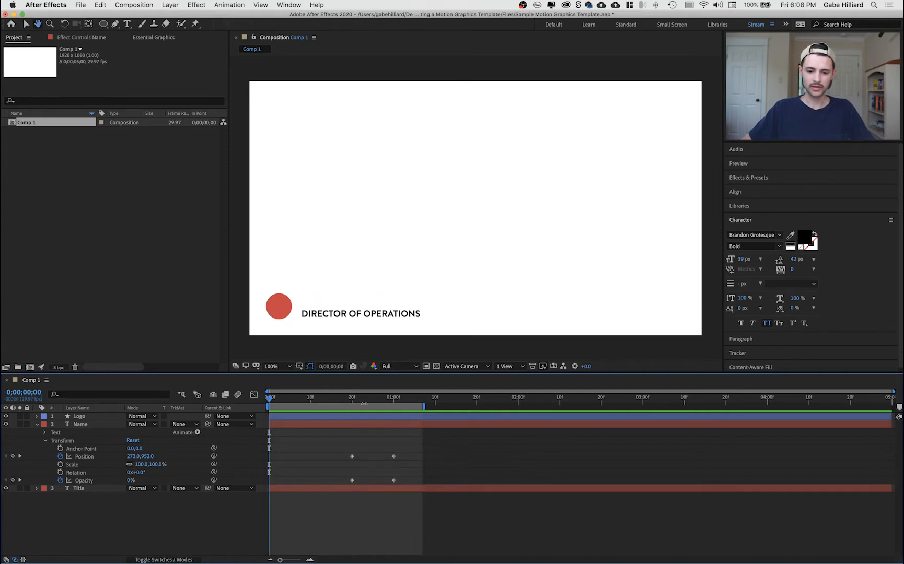
{"action": "key", "text": "space"}
{"action": "left_click_drag", "start_coordinate": [423, 406], "coordinate": [507, 407]}
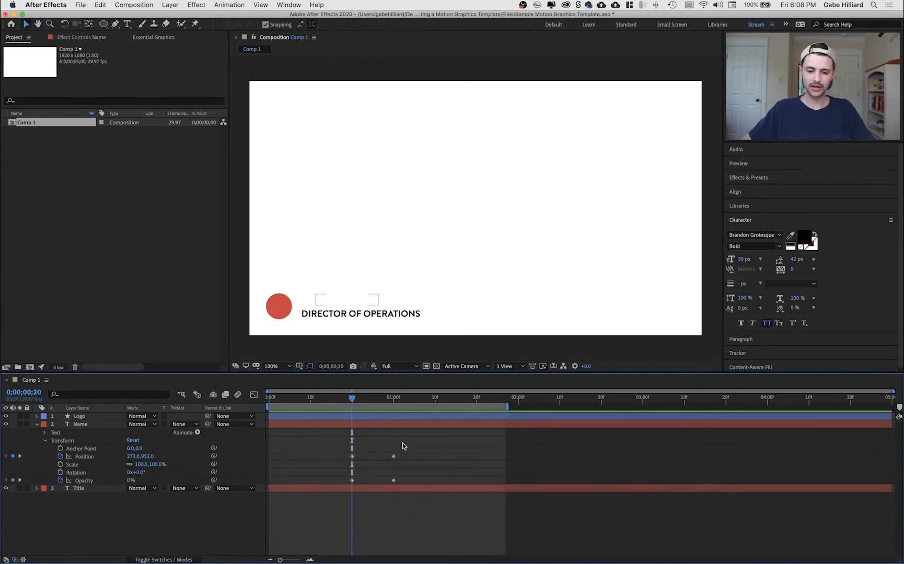
{"action": "key", "text": "space"}
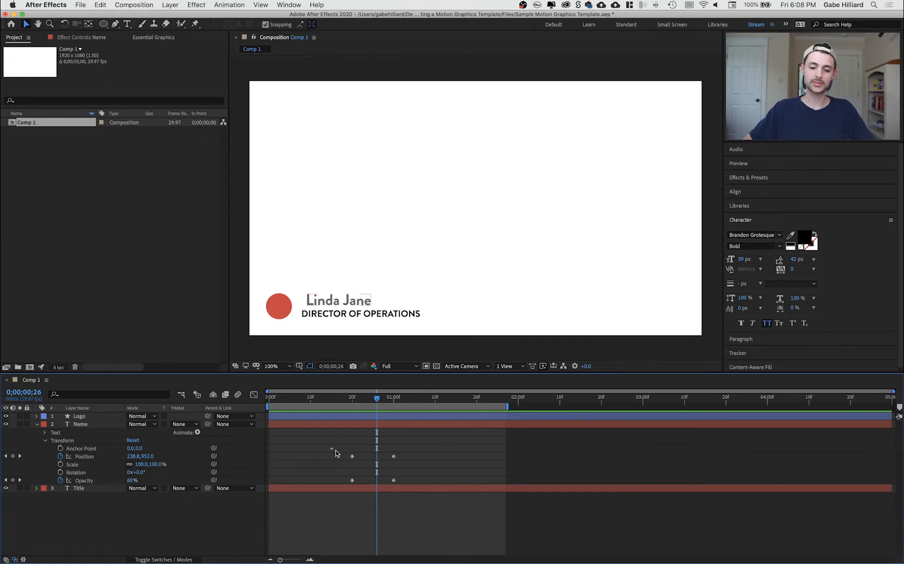
Step: Apply Easy Ease to all four Position and Opacity keyframes of the Name layer and preview the animation
{"action": "left_click_drag", "start_coordinate": [335, 451], "coordinate": [428, 485]}
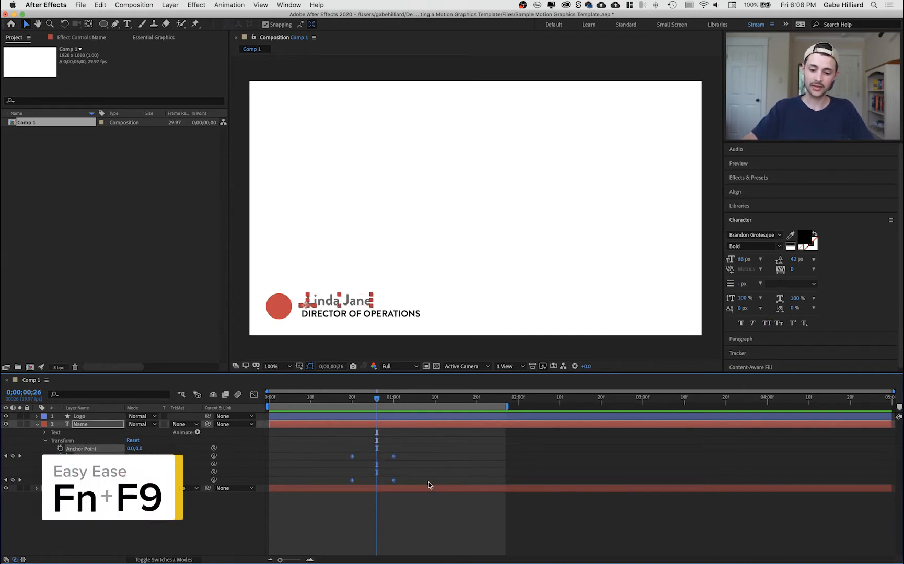
{"action": "key", "text": "F9"}
{"action": "left_click", "coordinate": [421, 477]}
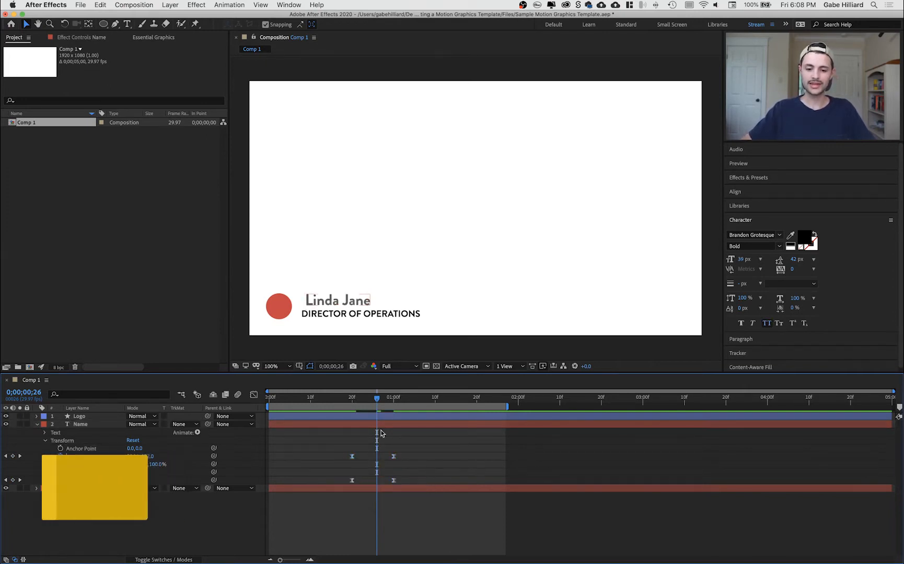
{"action": "left_click", "coordinate": [340, 400]}
{"action": "key", "text": "space"}
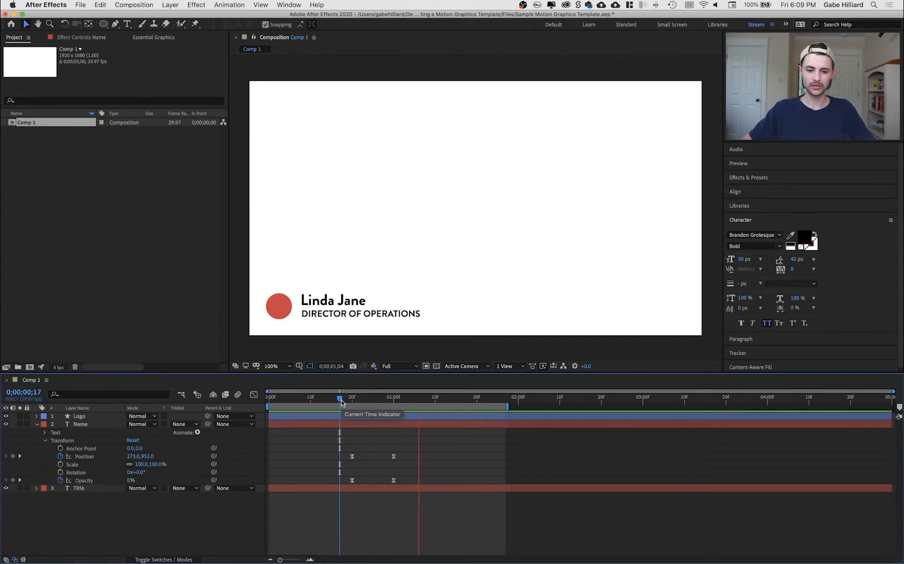
{"action": "key", "text": "space"}
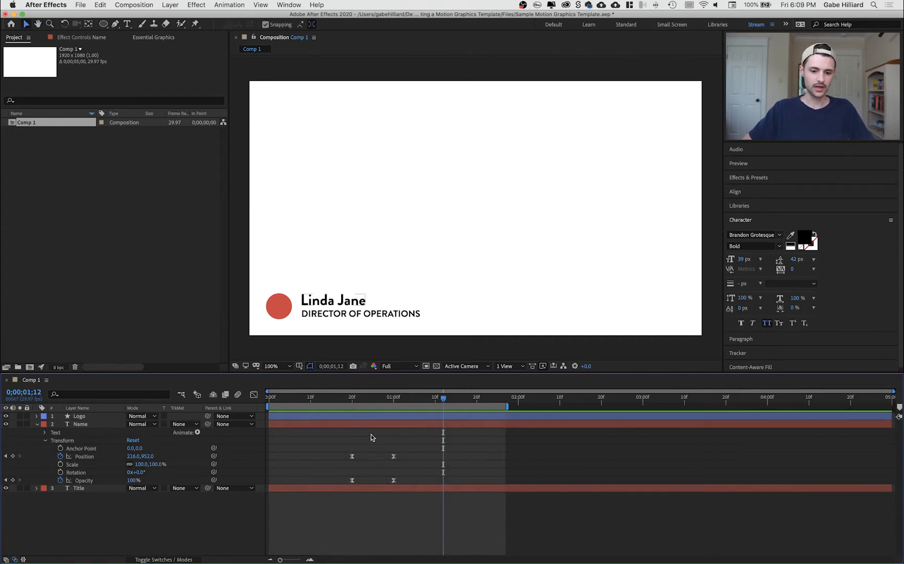
Step: Reveal the Title layer's Transform properties and add Opacity and Position keyframes at 0;00;01;00
{"action": "left_click", "coordinate": [352, 400]}
{"action": "left_click", "coordinate": [393, 398]}
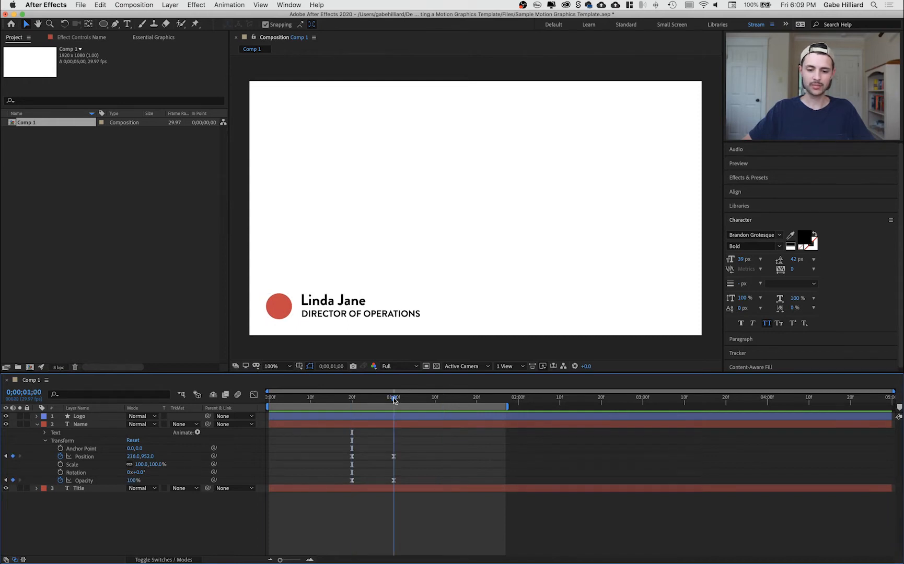
{"action": "left_click", "coordinate": [99, 488]}
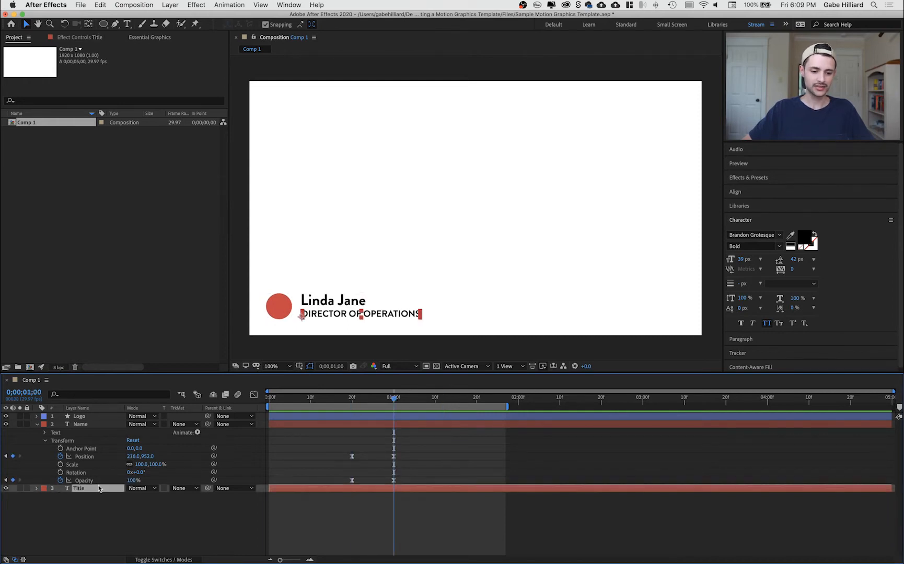
{"action": "left_click", "coordinate": [36, 489]}
{"action": "left_click", "coordinate": [45, 504]}
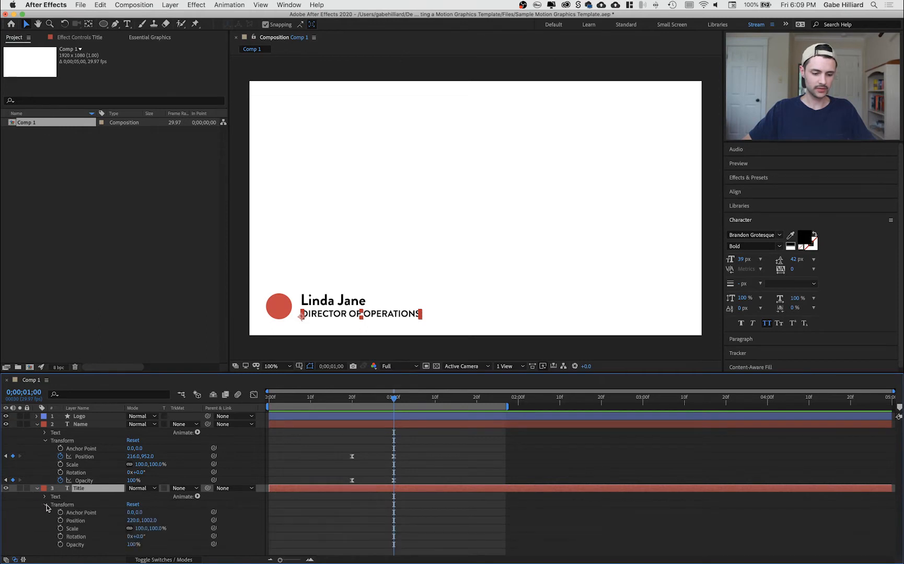
{"action": "left_click", "coordinate": [60, 544]}
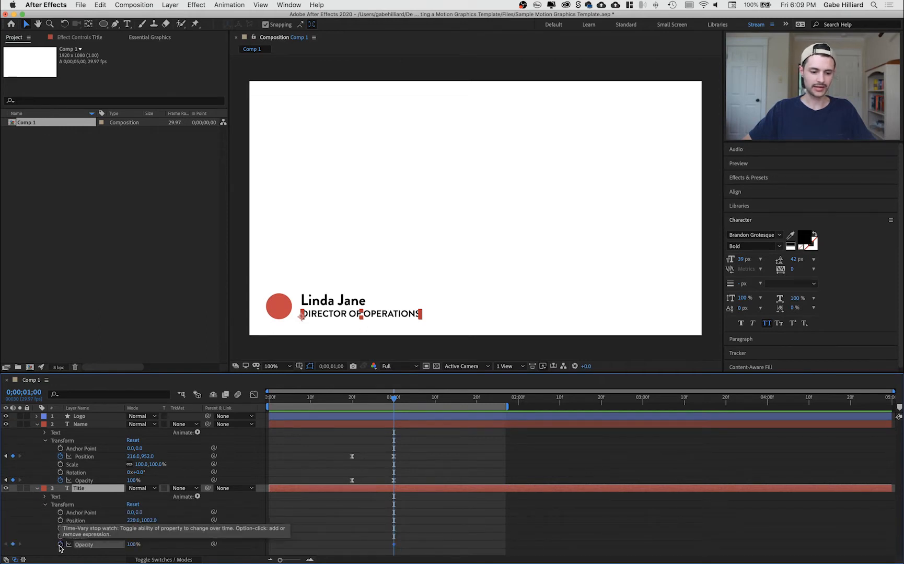
{"action": "left_click", "coordinate": [61, 520]}
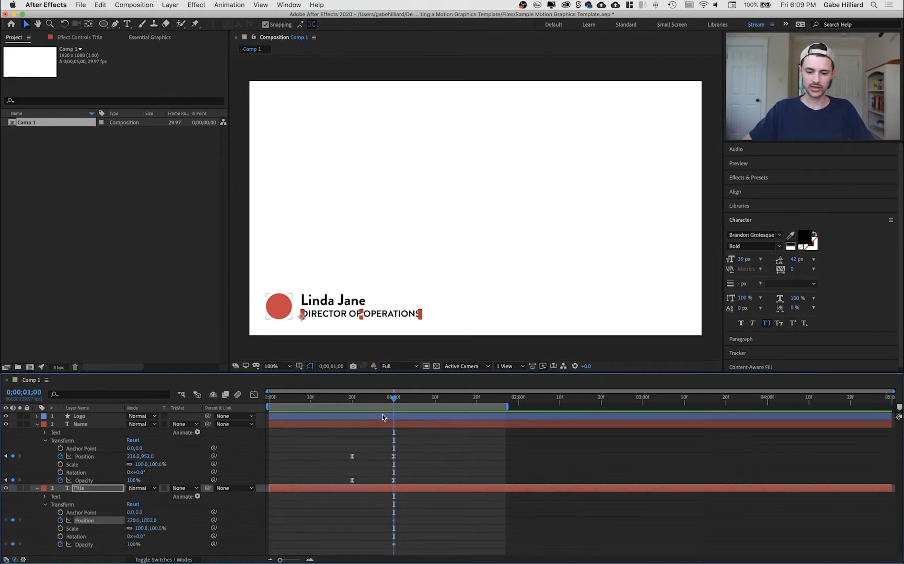
Step: At 0;00;00;20, set the Title layer's Position to 260, 1002 and Opacity to 0%, and apply Easy Ease to its four keyframes
{"action": "left_click_drag", "start_coordinate": [393, 400], "coordinate": [351, 400]}
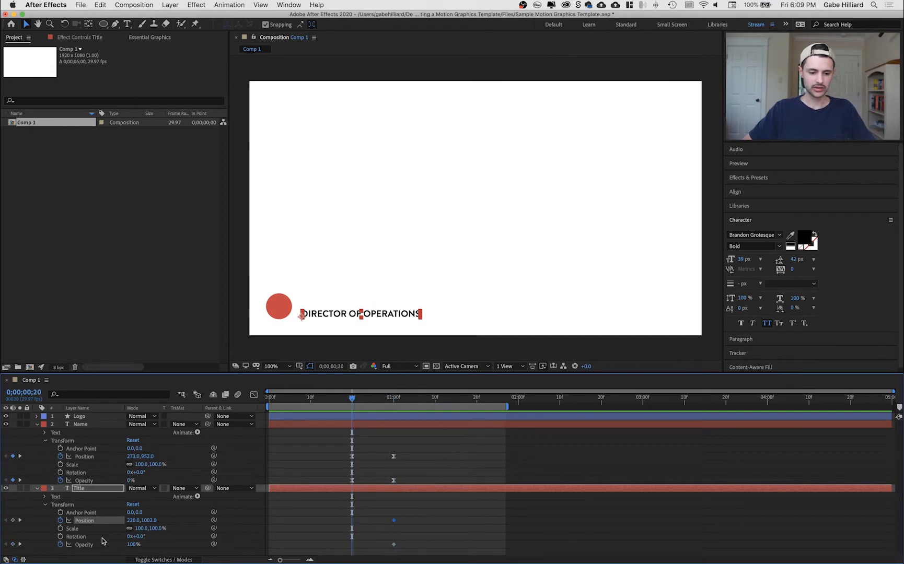
{"action": "left_click_drag", "start_coordinate": [131, 520], "coordinate": [152, 520]}
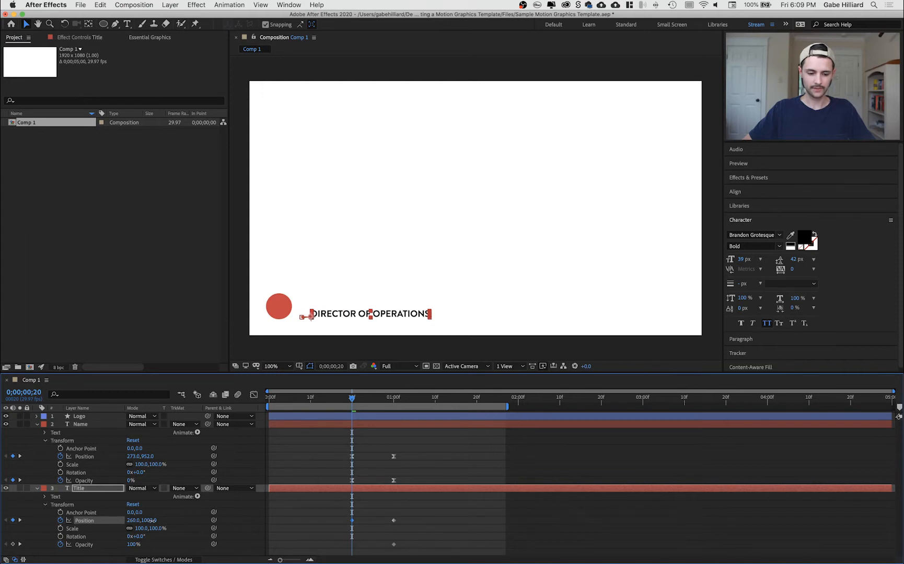
{"action": "left_click", "coordinate": [131, 545]}
{"action": "key", "text": "Return"}
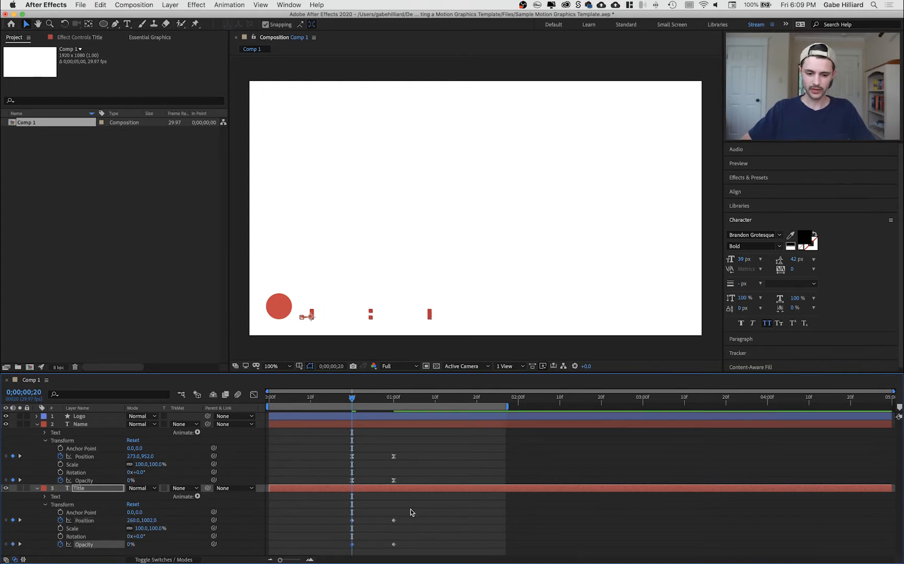
{"action": "left_click_drag", "start_coordinate": [409, 511], "coordinate": [340, 554]}
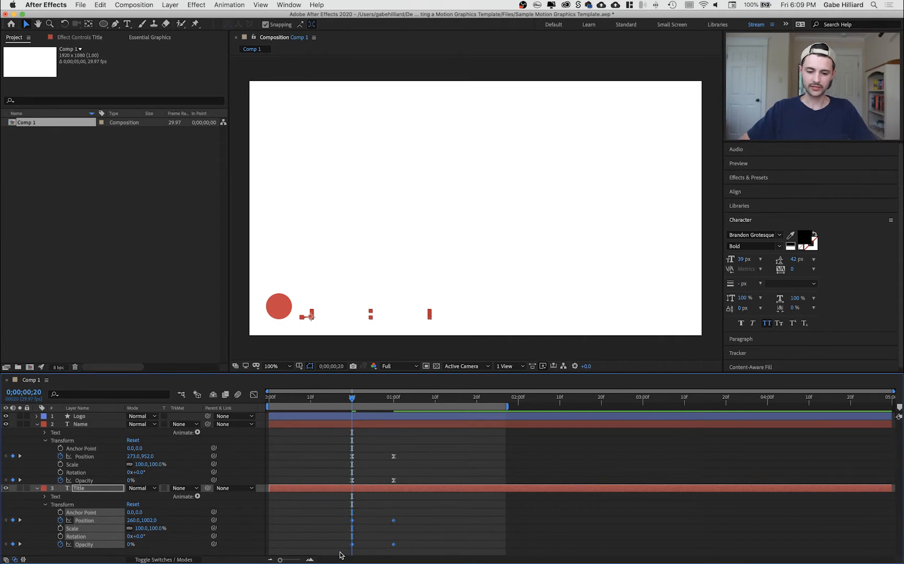
{"action": "left_click", "coordinate": [317, 511]}
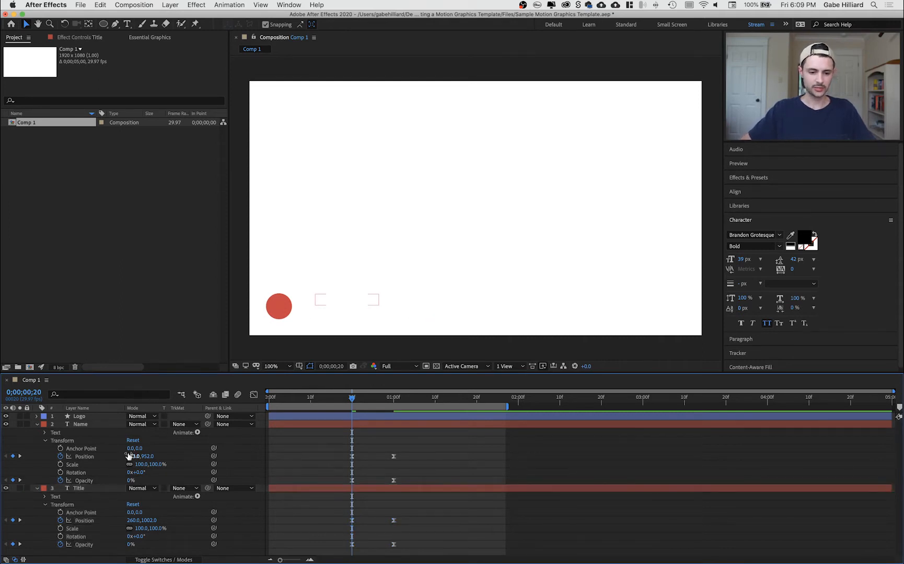
Step: Expand the Logo layer's properties and move the current time to 0;00;01;00
{"action": "left_click", "coordinate": [103, 418]}
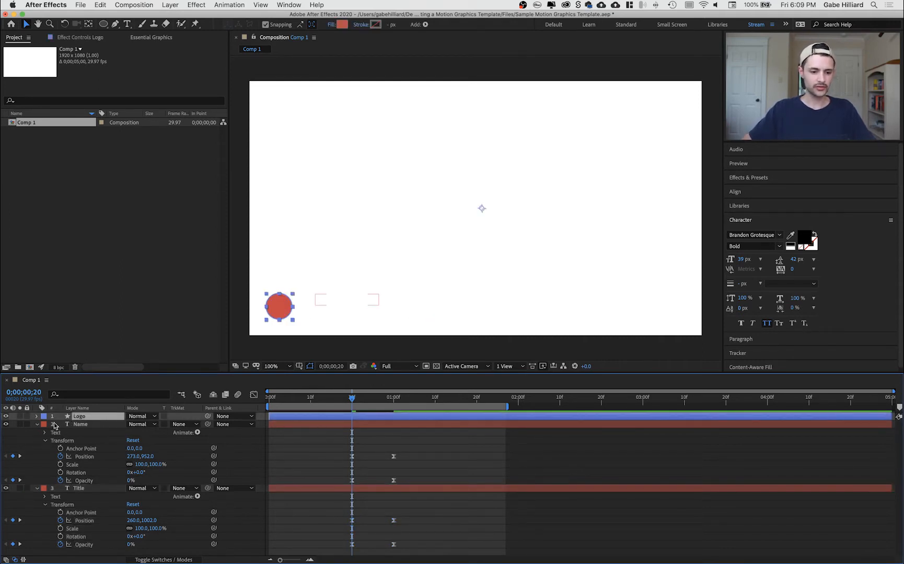
{"action": "left_click", "coordinate": [37, 416]}
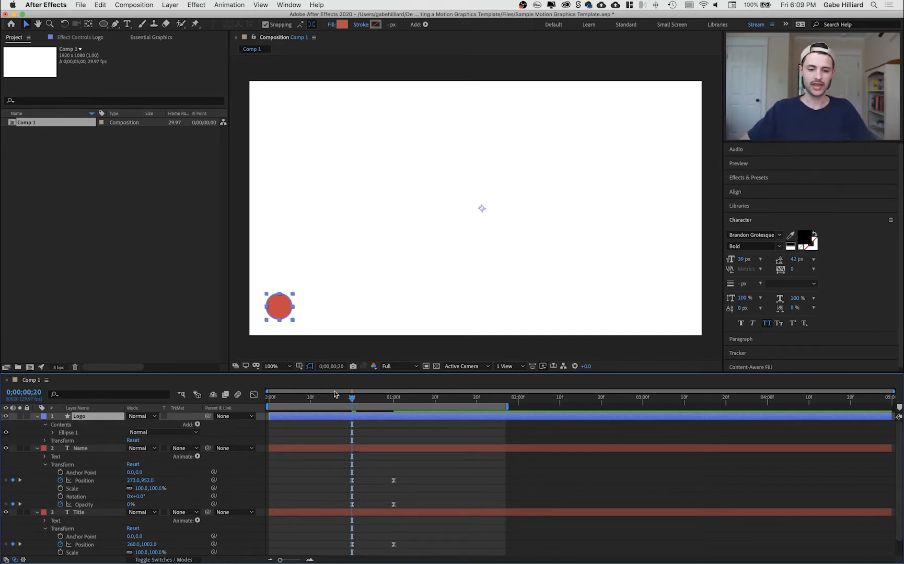
{"action": "left_click", "coordinate": [394, 400]}
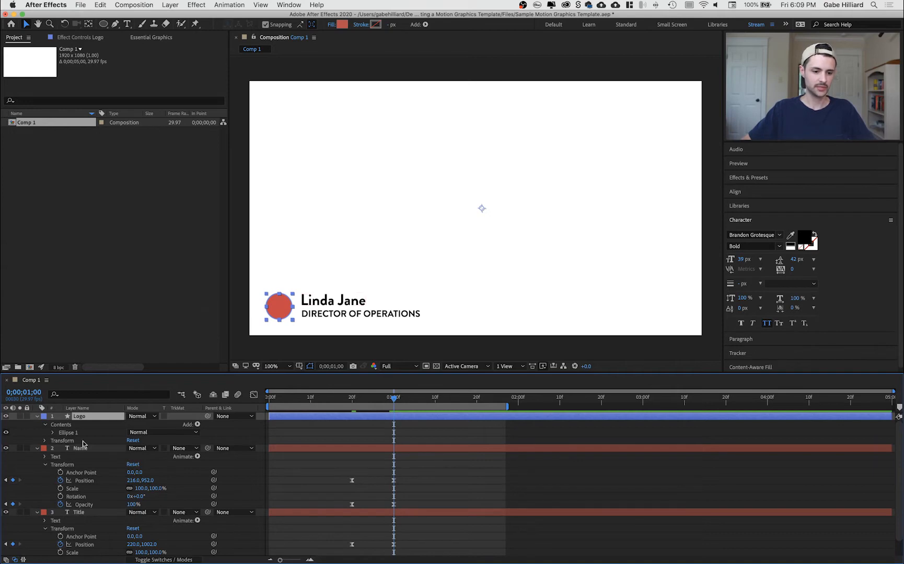
Step: Try scaling the Logo with its layer-level Transform Scale, undo the change, and collapse that Transform group
{"action": "left_click", "coordinate": [41, 440]}
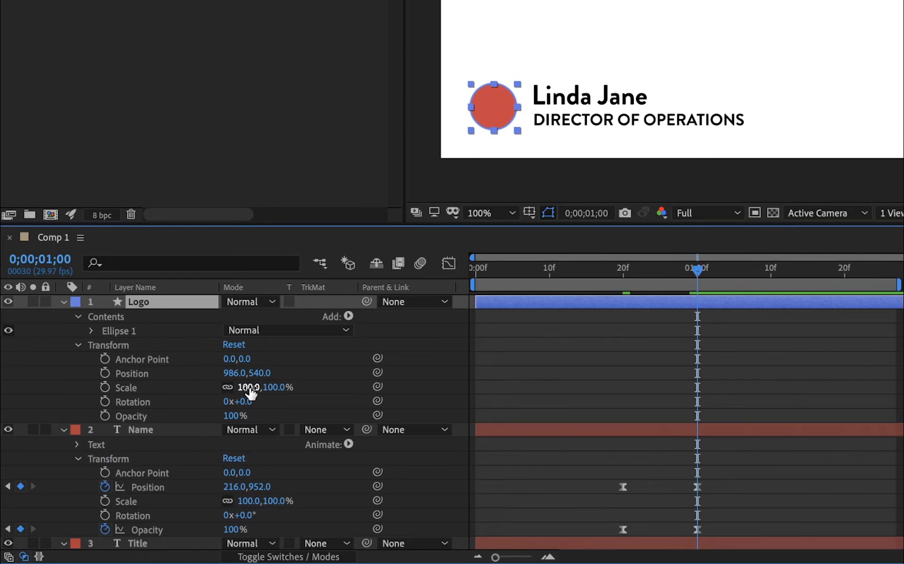
{"action": "left_click_drag", "start_coordinate": [250, 391], "coordinate": [197, 391]}
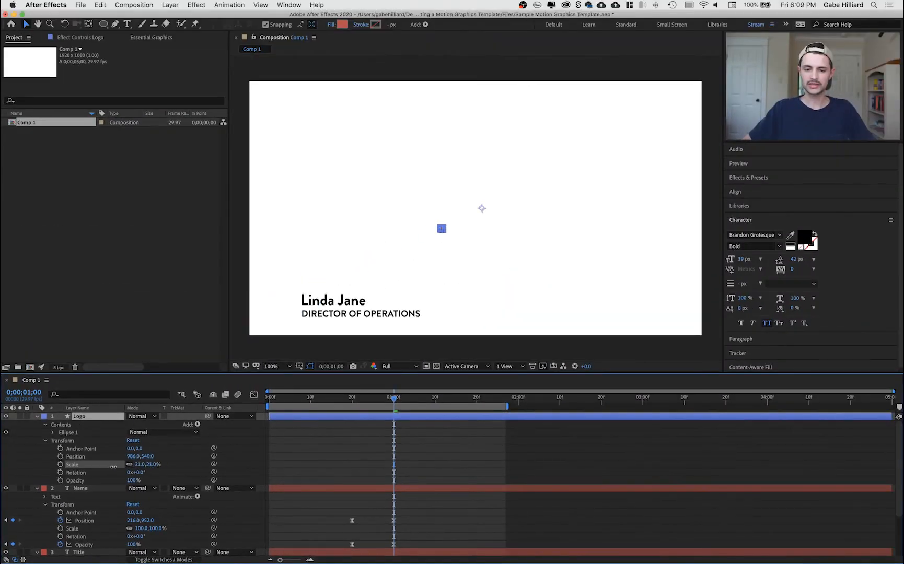
{"action": "left_click_drag", "start_coordinate": [113, 467], "coordinate": [141, 466]}
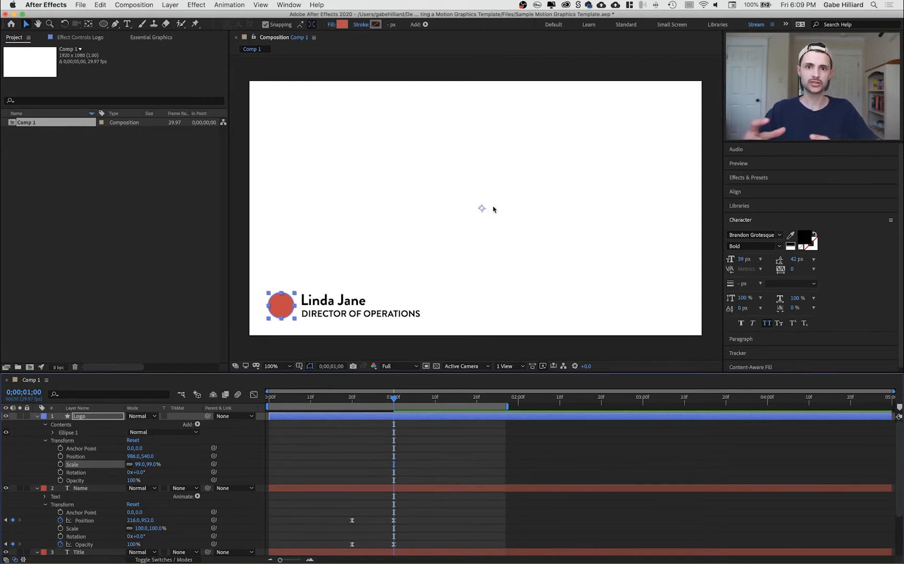
{"action": "key", "text": "super+z"}
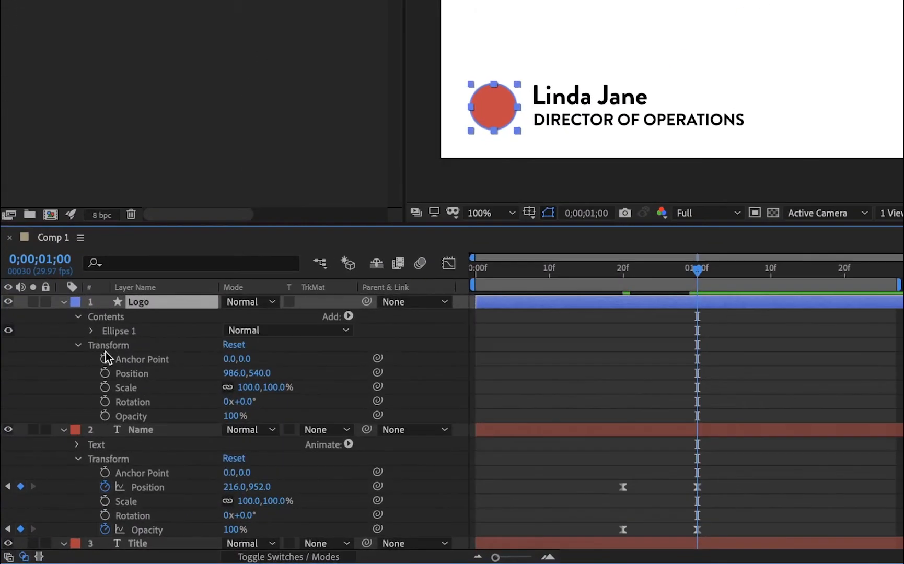
{"action": "left_click", "coordinate": [44, 440]}
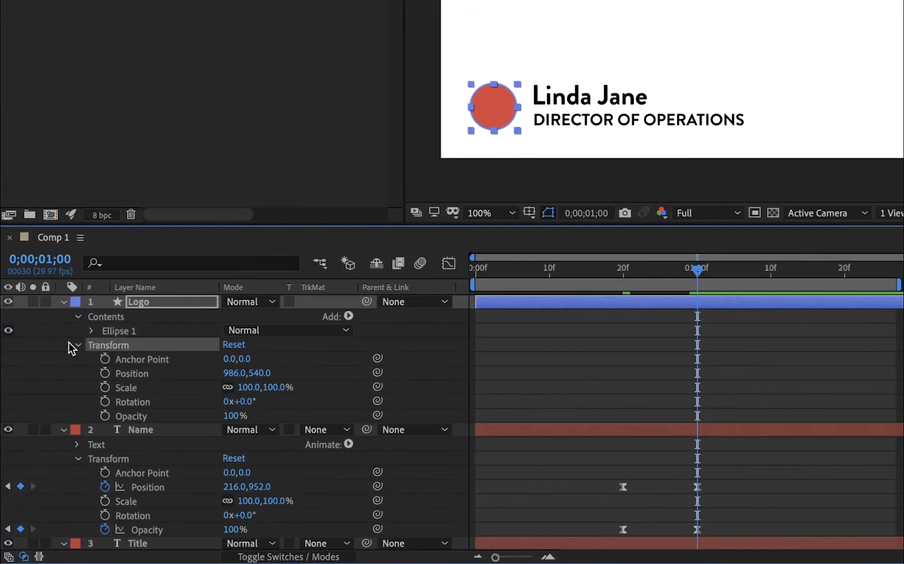
{"action": "left_click", "coordinate": [79, 345]}
Step: Reveal the Transform: Ellipse 1 properties inside the Logo layer and add a Scale keyframe at 0;00;01;00
{"action": "left_click", "coordinate": [93, 331]}
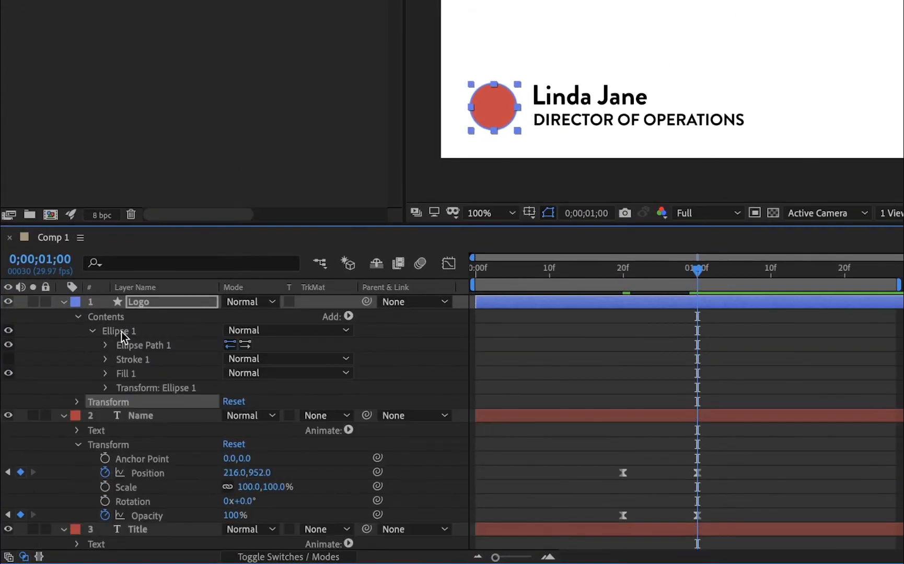
{"action": "left_click", "coordinate": [106, 388]}
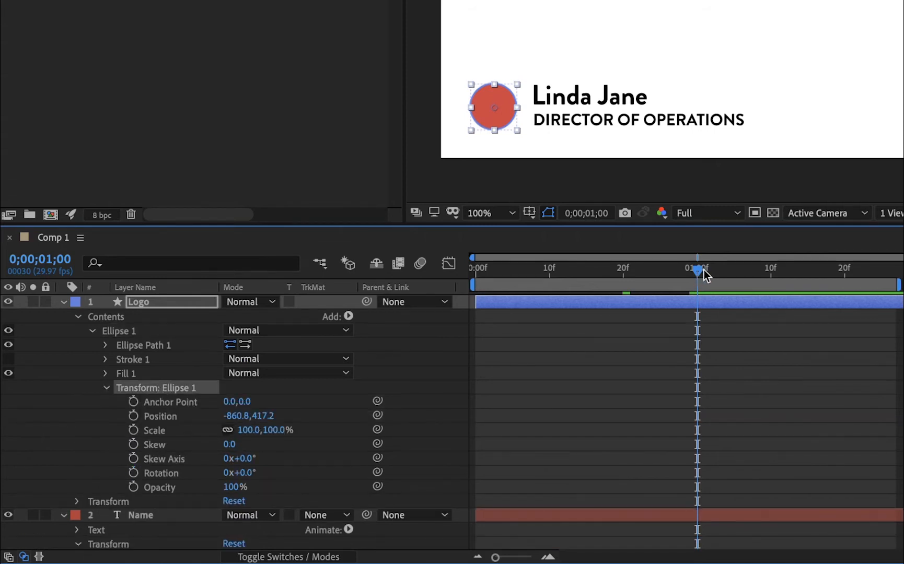
{"action": "left_click", "coordinate": [133, 430]}
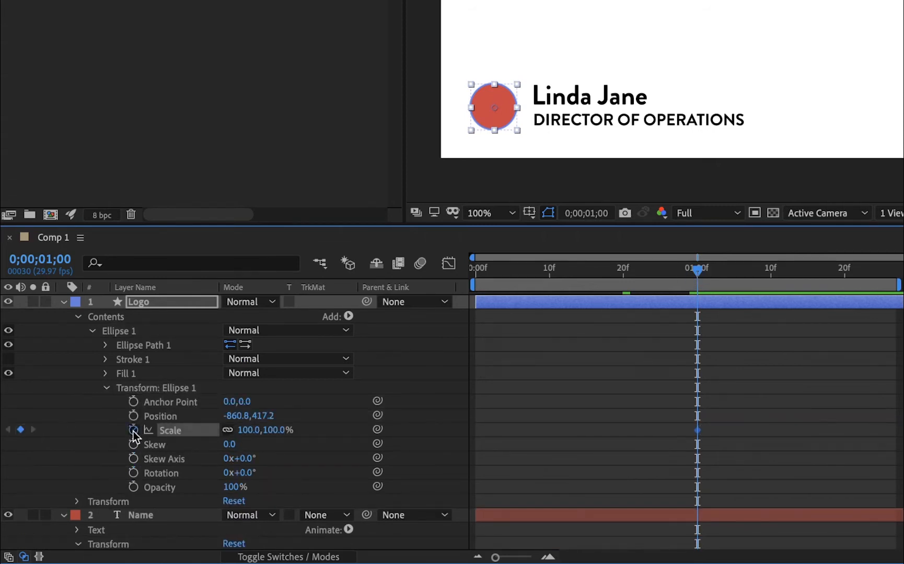
Step: At 0;00;00;20, set the Scale of the Logo's Ellipse 1 to 0%
{"action": "scroll", "coordinate": [696, 276], "scroll_direction": "down", "scroll_amount": 3}
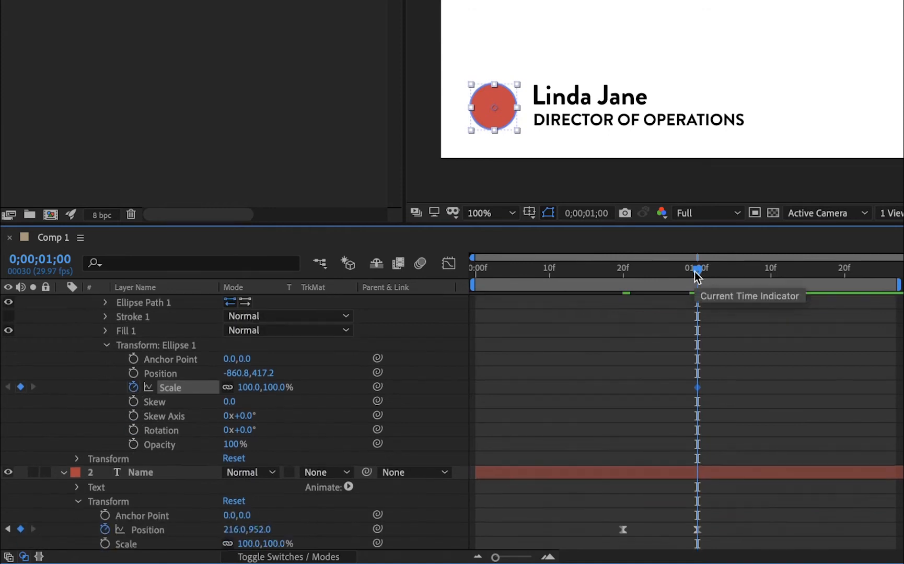
{"action": "left_click_drag", "start_coordinate": [698, 271], "coordinate": [622, 273]}
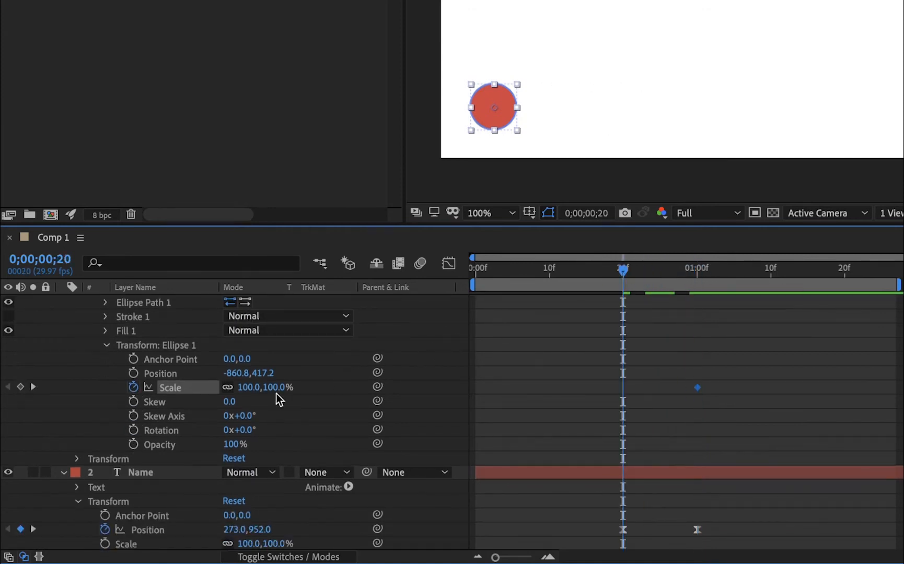
{"action": "left_click", "coordinate": [245, 387]}
{"action": "type", "text": "0"}
{"action": "key", "text": "Return"}
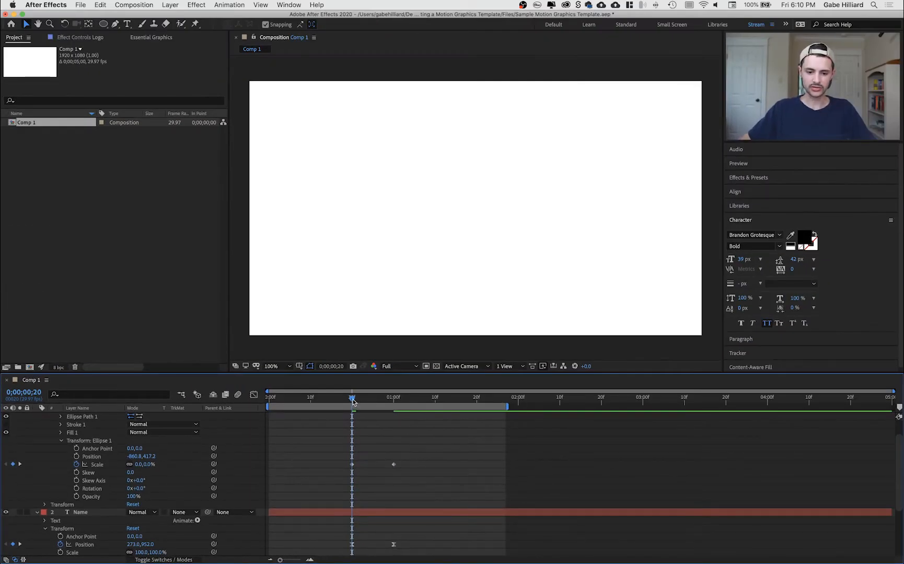
Step: Check the logo's scale-up and apply Easy Ease to both Ellipse 1 Scale keyframes
{"action": "left_click_drag", "start_coordinate": [436, 359], "coordinate": [460, 363]}
{"action": "left_click_drag", "start_coordinate": [370, 403], "coordinate": [393, 401]}
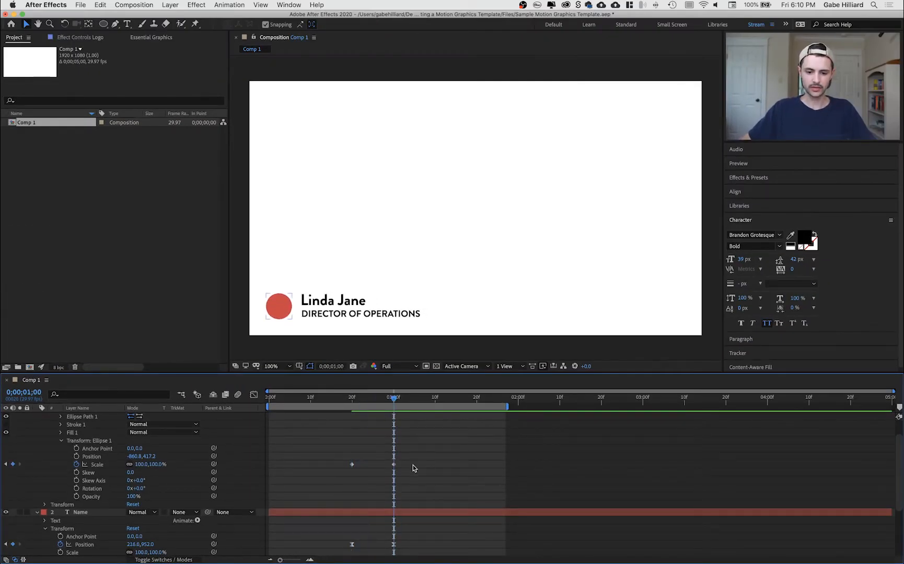
{"action": "left_click_drag", "start_coordinate": [412, 461], "coordinate": [321, 475]}
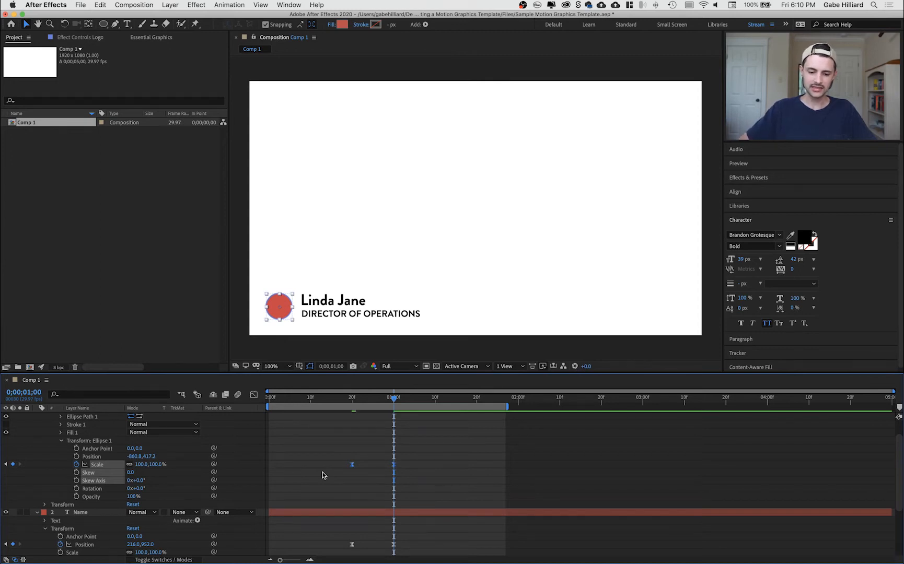
{"action": "left_click", "coordinate": [322, 475]}
{"action": "scroll", "coordinate": [322, 475], "scroll_direction": "up", "scroll_amount": 2}
Step: Preview the combined entrance animation of the logo, name and title
{"action": "left_click", "coordinate": [335, 400]}
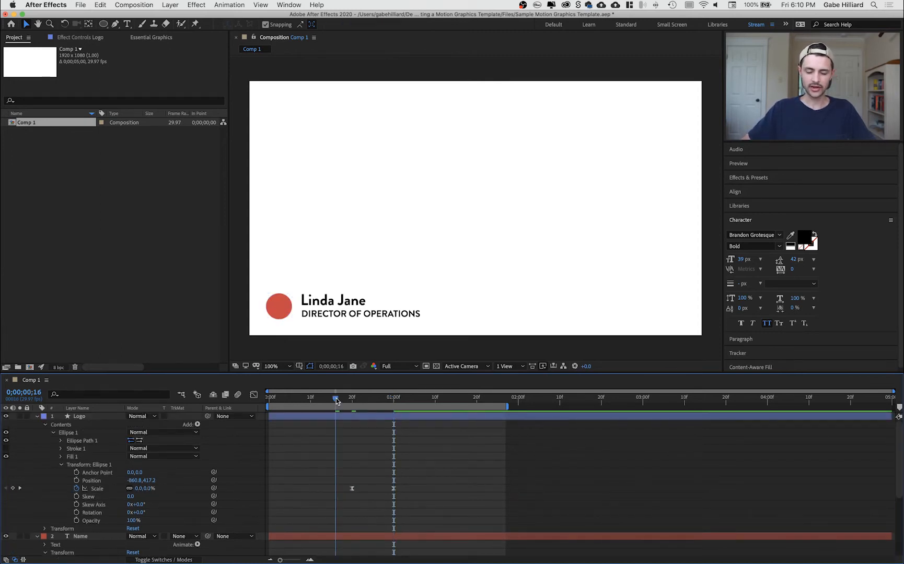
{"action": "key", "text": "space"}
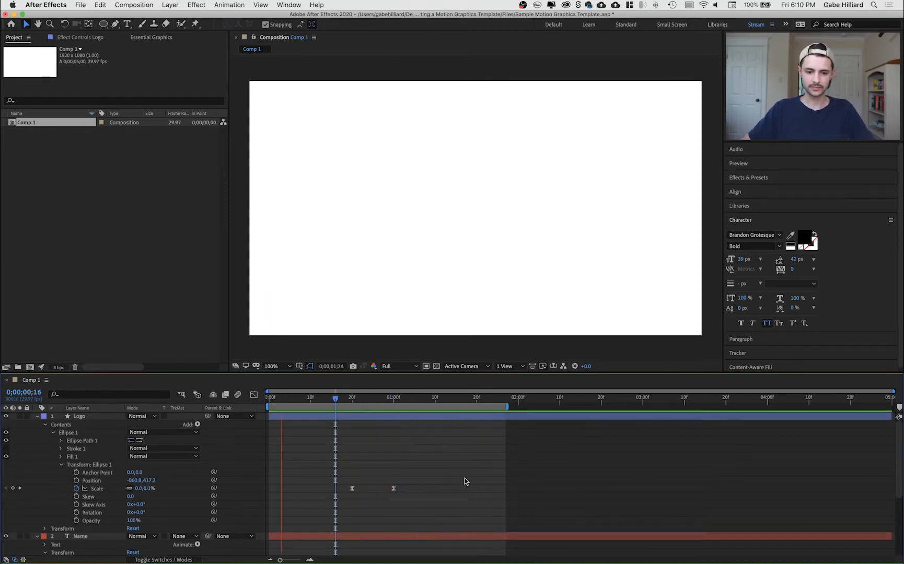
{"action": "key", "text": "space"}
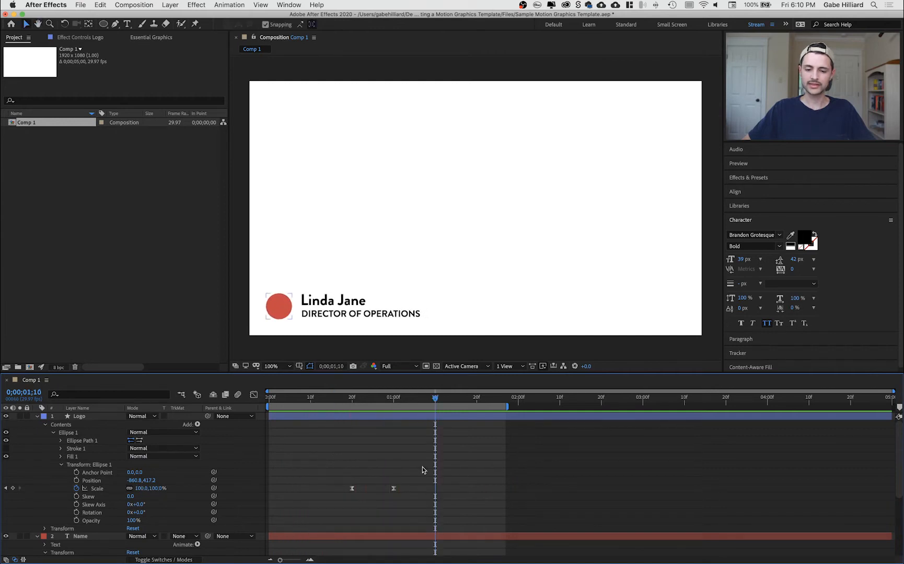
{"action": "mouse_move", "coordinate": [349, 396]}
{"action": "left_mouse_down"}
{"action": "mouse_move", "coordinate": [391, 398]}
{"action": "mouse_move", "coordinate": [344, 400]}
{"action": "left_mouse_up"}
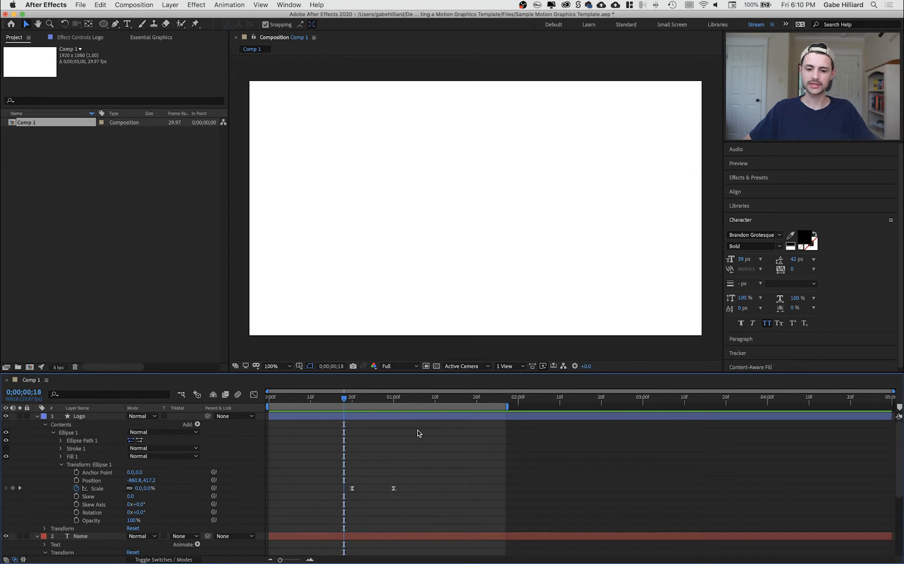
Step: Collapse the expanded properties of the Logo, Name and Title layers
{"action": "left_click", "coordinate": [364, 416]}
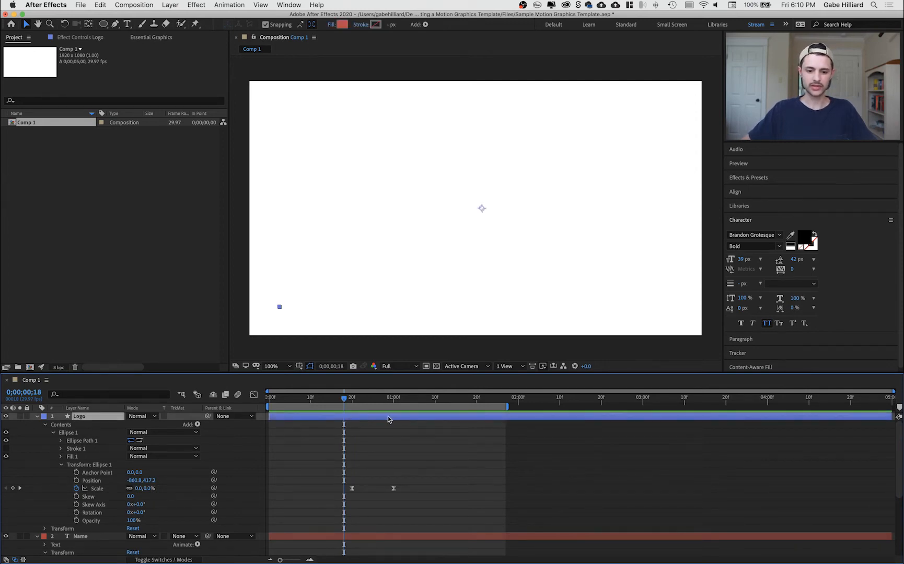
{"action": "left_click", "coordinate": [37, 417]}
{"action": "left_click", "coordinate": [37, 424]}
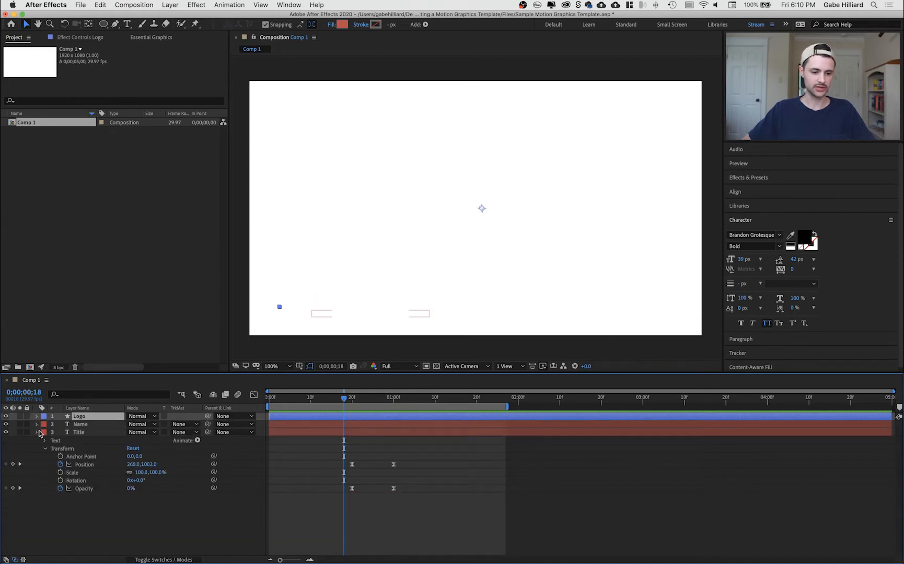
{"action": "left_click", "coordinate": [36, 432]}
{"action": "left_click", "coordinate": [204, 477]}
Step: Select the Logo, Name and Title layers together and reveal only their keyframed properties
{"action": "left_click", "coordinate": [296, 416]}
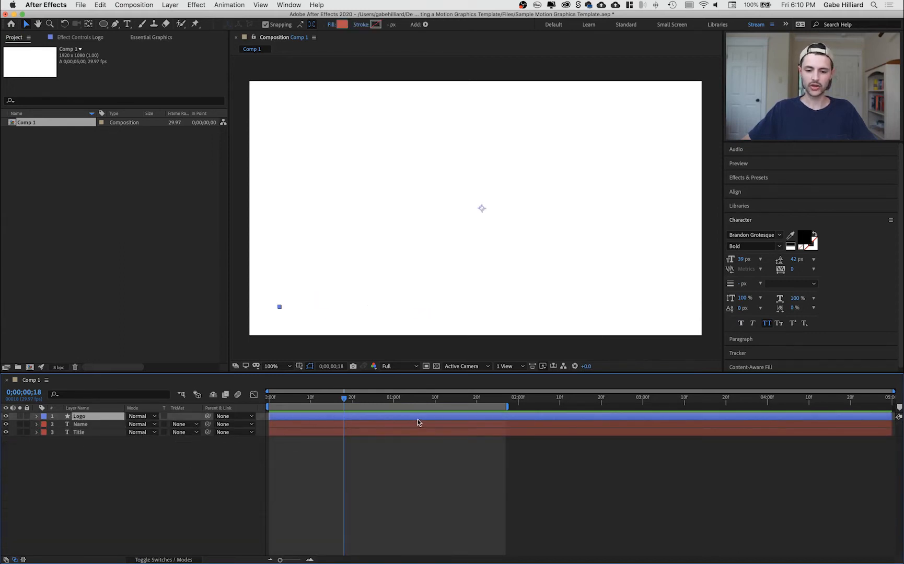
{"action": "left_click_drag", "start_coordinate": [424, 419], "coordinate": [378, 421]}
{"action": "key", "text": "super+z"}
{"action": "left_click", "coordinate": [401, 432], "text": "shift"}
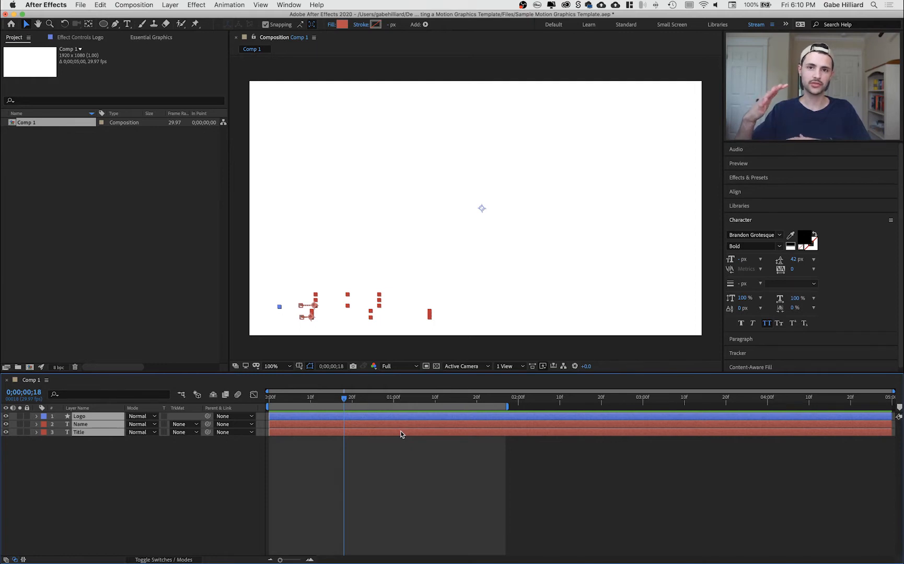
{"action": "key", "text": "u"}
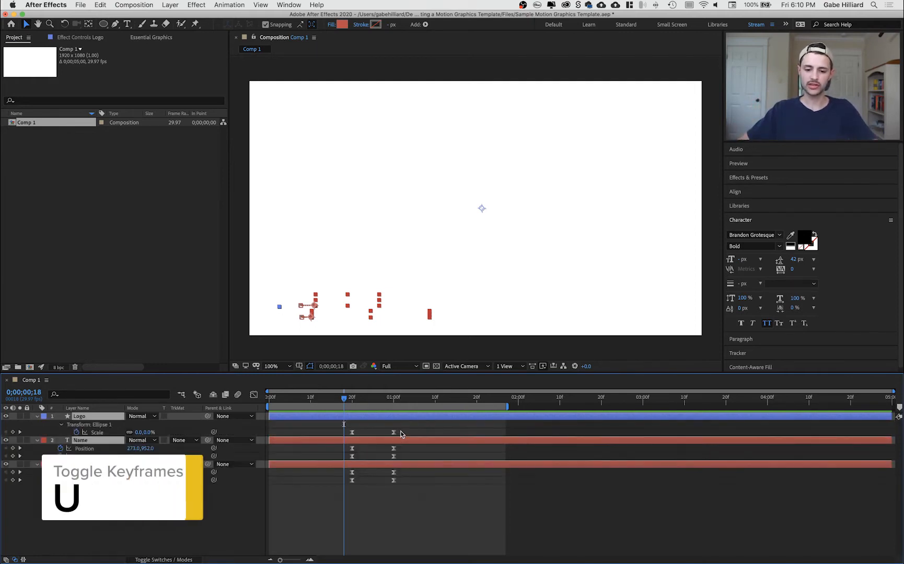
Step: Shift the Logo layer 10 frames earlier and the Title layer 10 frames later, and preview the staggered entrance
{"action": "left_click", "coordinate": [422, 484]}
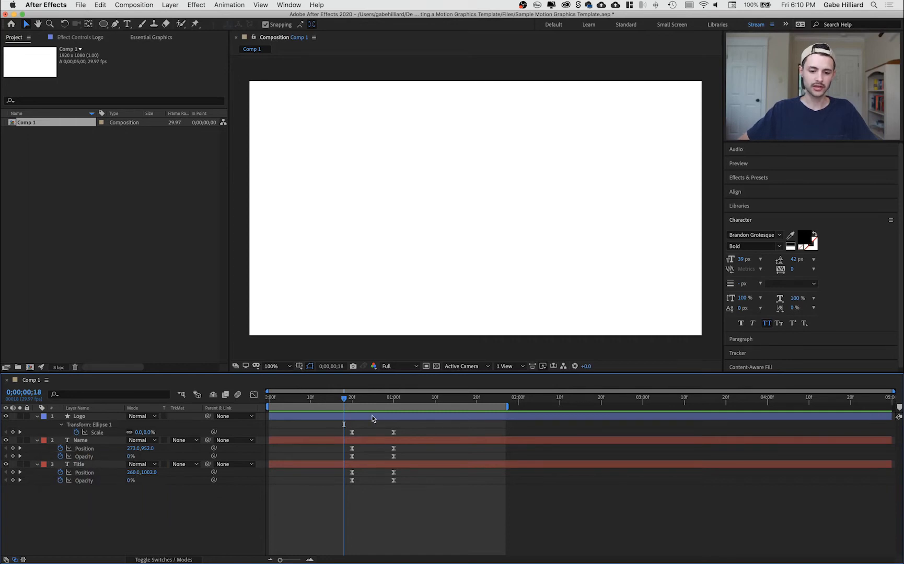
{"action": "left_click_drag", "start_coordinate": [372, 418], "coordinate": [331, 418]}
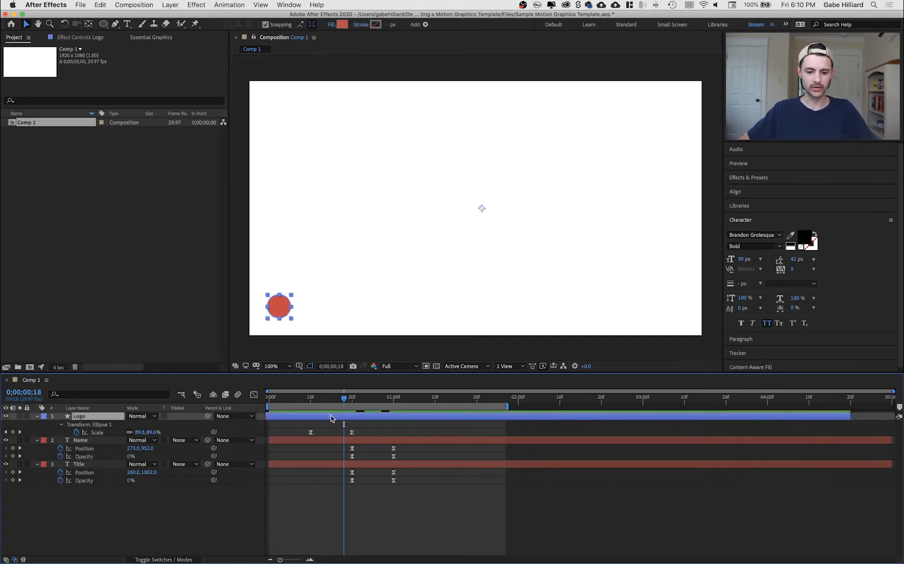
{"action": "left_click_drag", "start_coordinate": [374, 464], "coordinate": [415, 463]}
{"action": "left_click", "coordinate": [306, 398]}
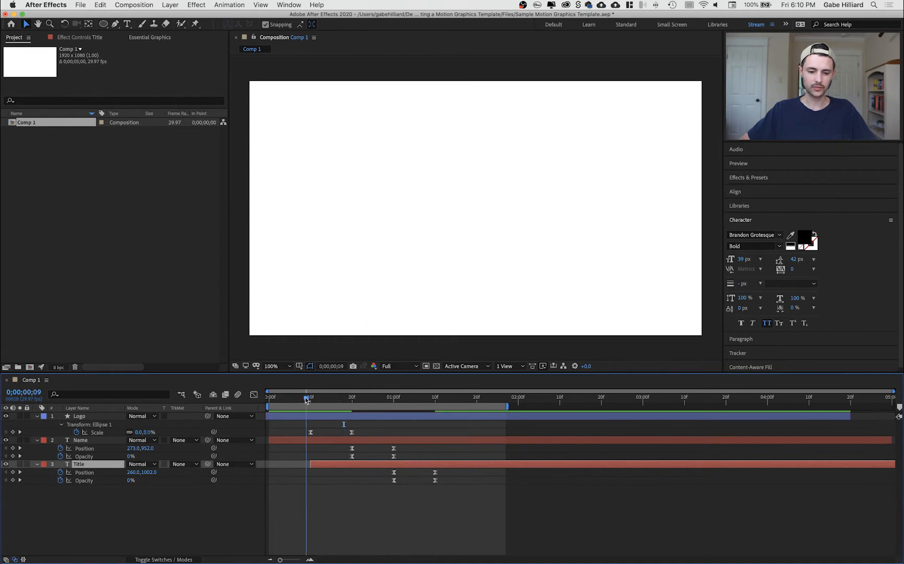
{"action": "left_click", "coordinate": [454, 501]}
{"action": "key", "text": "space"}
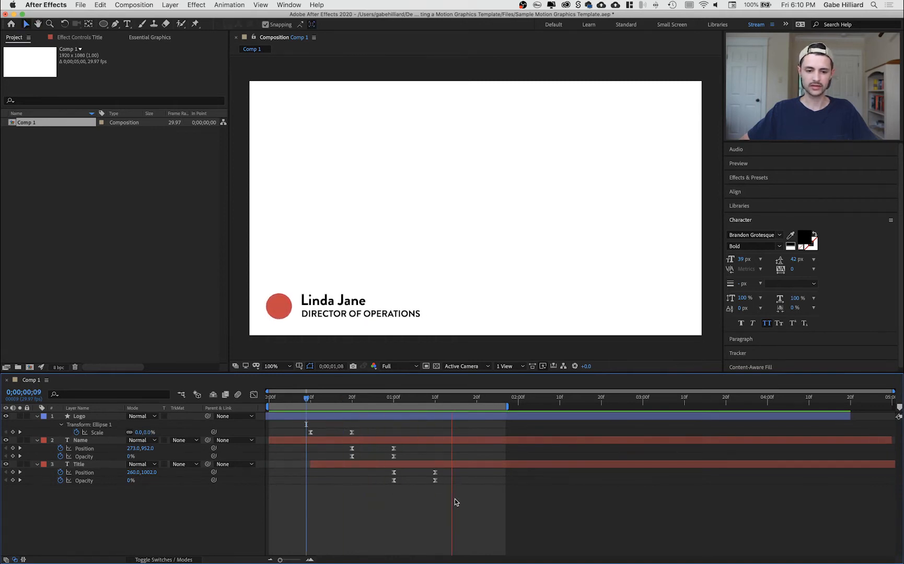
Step: Shift the Name layer about 5 frames earlier and the Title layer about 10 frames earlier, and preview the animation from the start
{"action": "left_click_drag", "start_coordinate": [306, 398], "coordinate": [335, 400]}
{"action": "left_click_drag", "start_coordinate": [367, 441], "coordinate": [345, 465]}
{"action": "key", "text": "Home"}
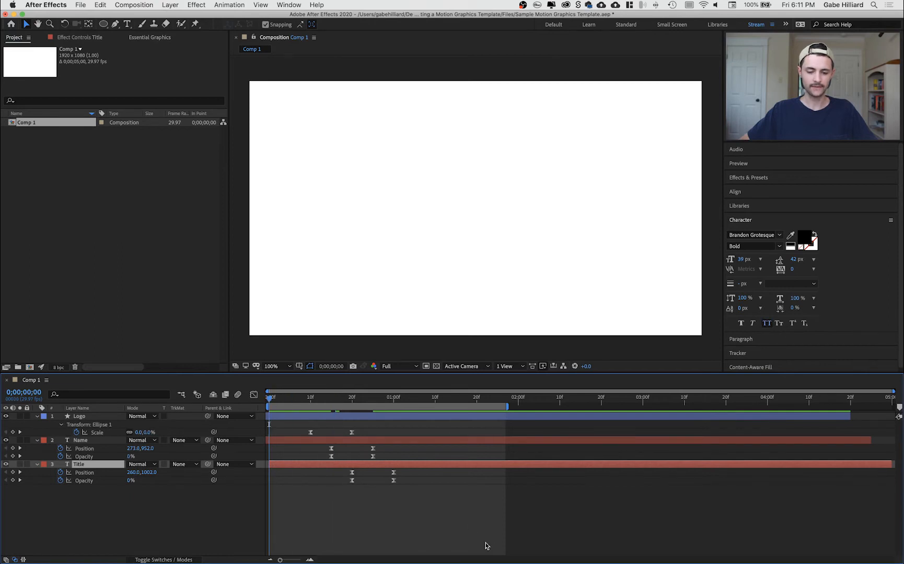
{"action": "key", "text": "space"}
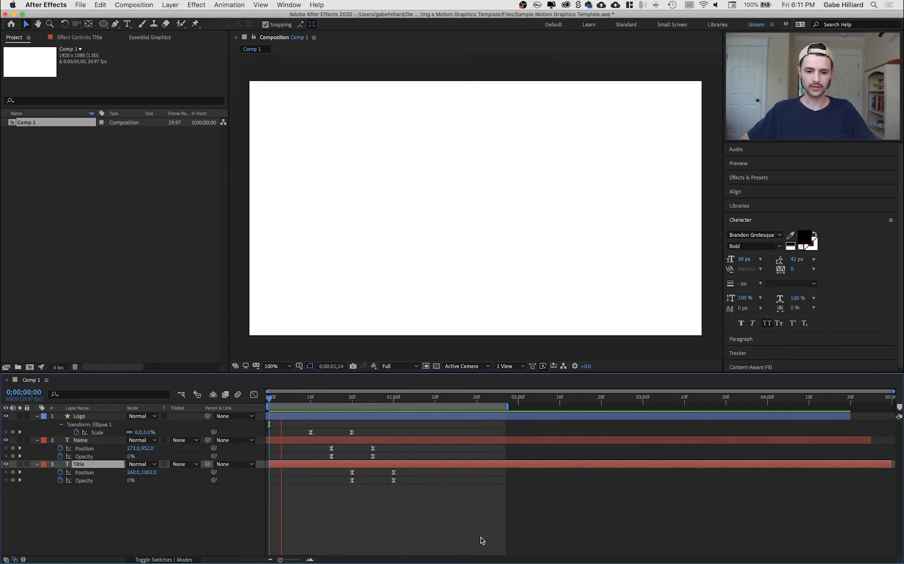
{"action": "key", "text": "space"}
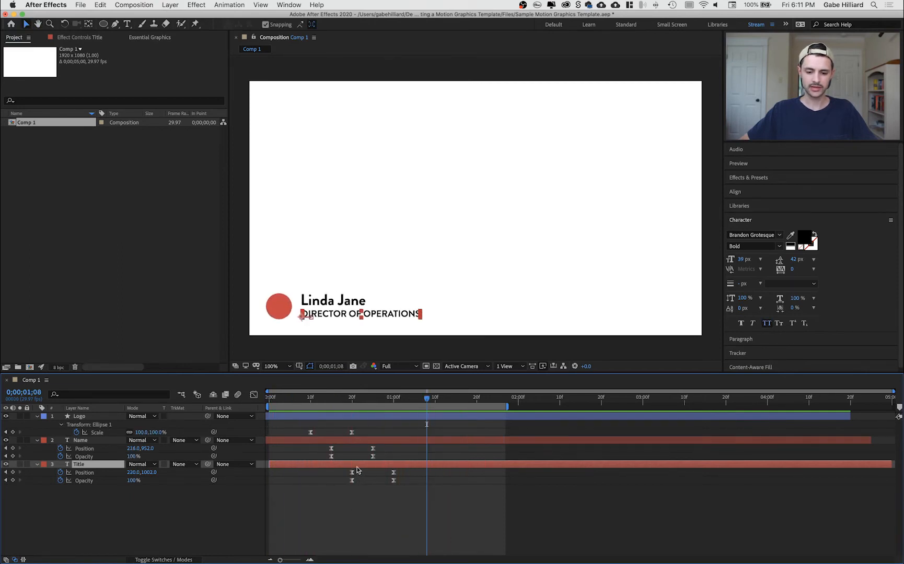
Step: Fine-tune the Title layer's timing so its first keyframes fall at about frame 19, previewing the animation
{"action": "left_click_drag", "start_coordinate": [356, 466], "coordinate": [344, 466]}
{"action": "left_click", "coordinate": [294, 396]}
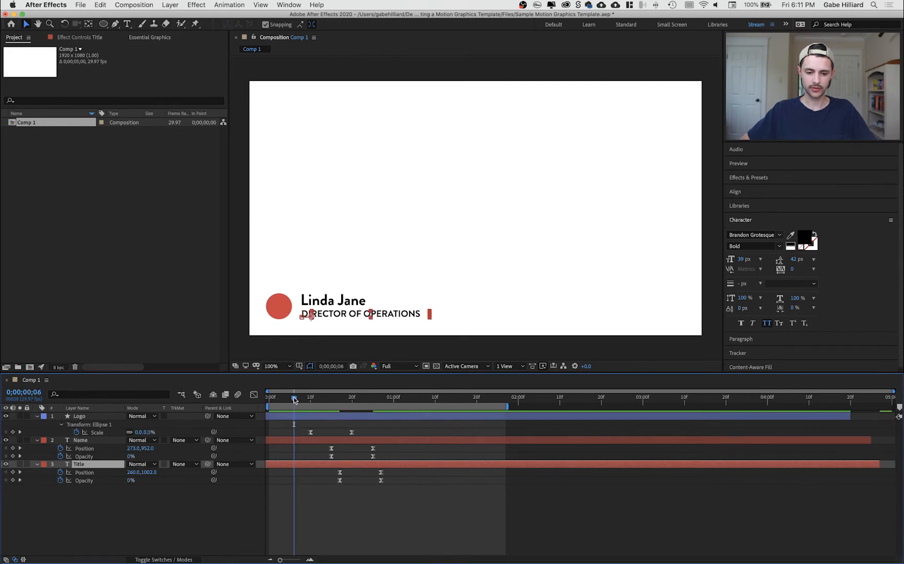
{"action": "key", "text": "space"}
{"action": "key", "text": "space"}
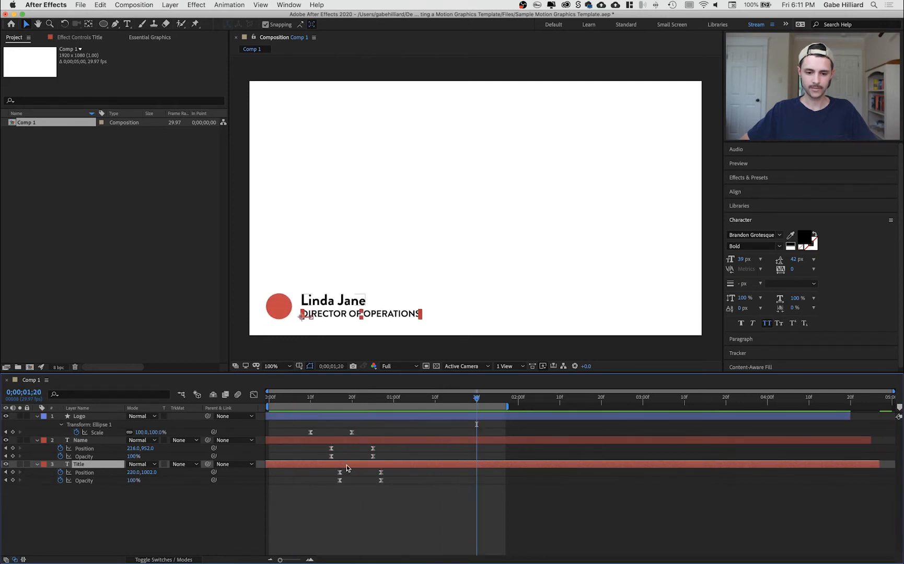
{"action": "left_click_drag", "start_coordinate": [346, 464], "coordinate": [358, 468]}
{"action": "key", "text": "space"}
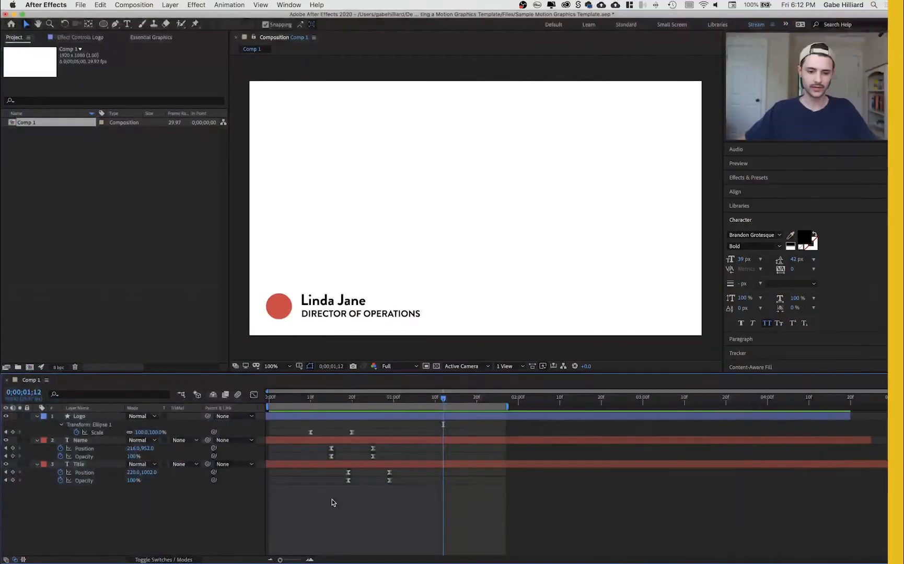
{"action": "left_click_drag", "start_coordinate": [322, 400], "coordinate": [389, 400]}
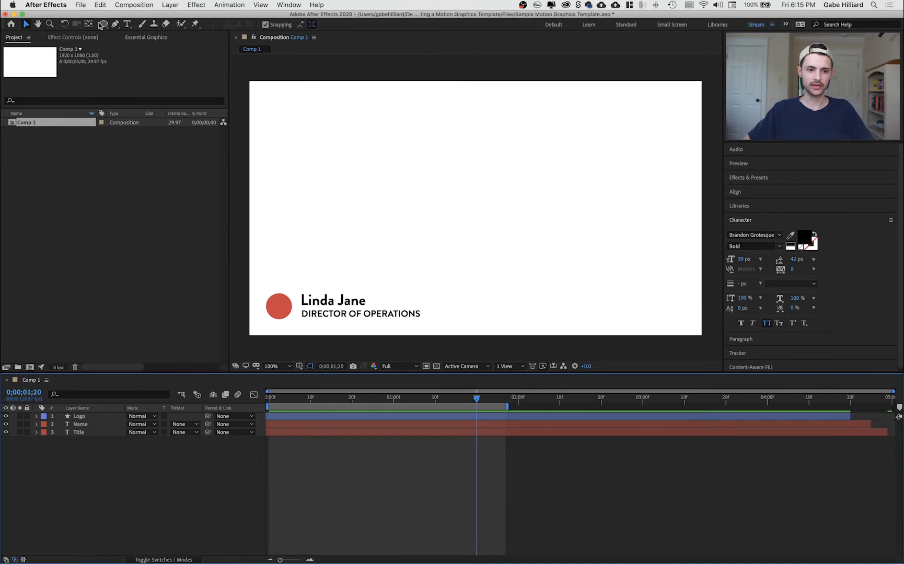
Step: Add a new shape layer, draw a large red circle near the composition's centre and check its Fill 1 properties
{"action": "right_click", "coordinate": [120, 443]}
{"action": "mouse_move", "coordinate": [143, 450]}
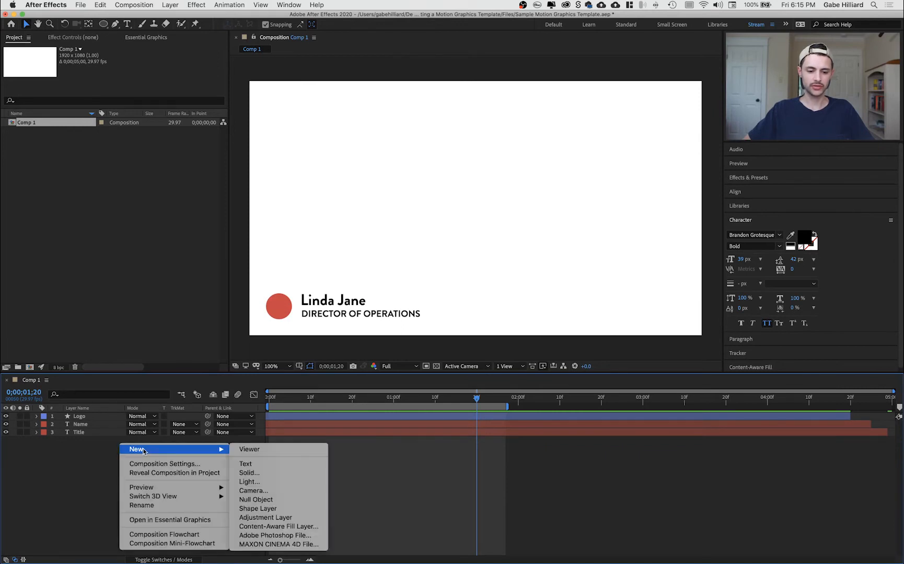
{"action": "left_click", "coordinate": [260, 509]}
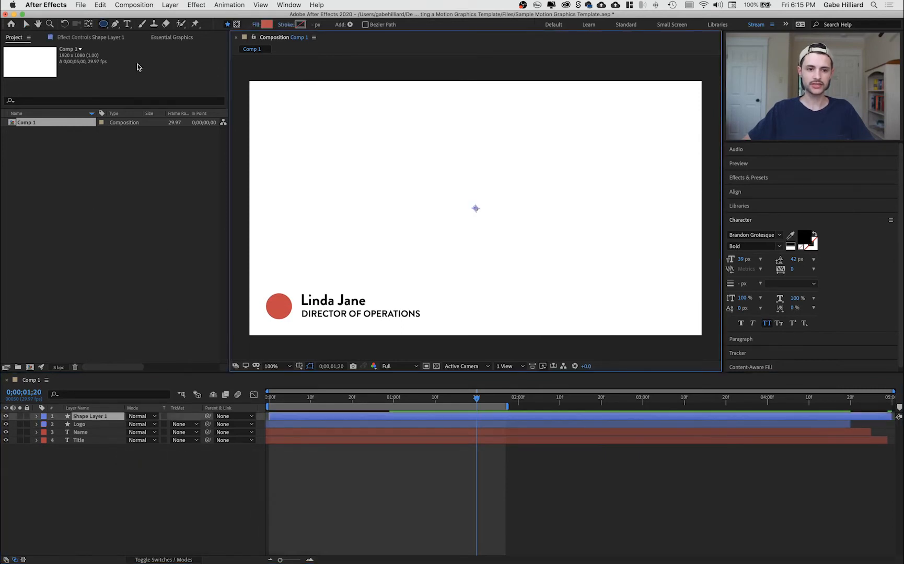
{"action": "left_click_drag", "start_coordinate": [439, 164], "coordinate": [519, 245]}
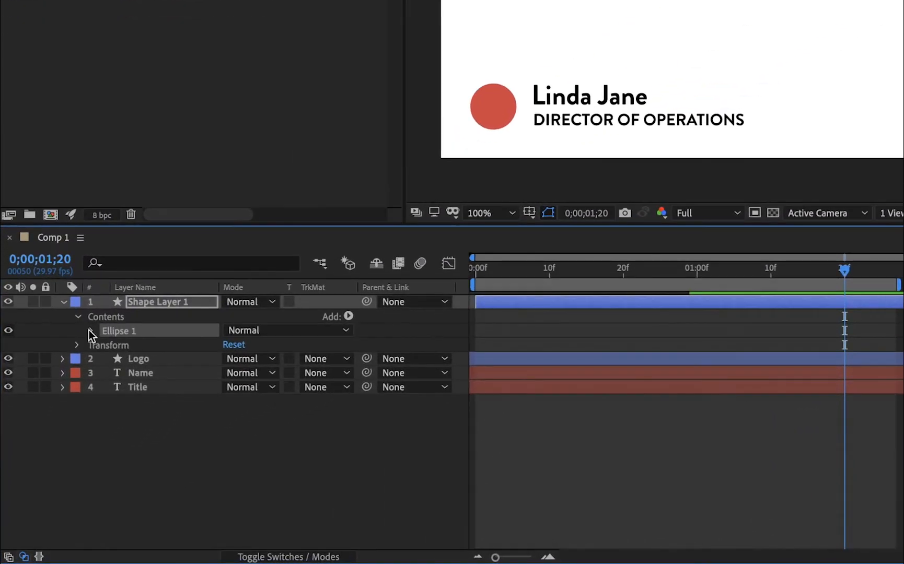
{"action": "left_click", "coordinate": [90, 331]}
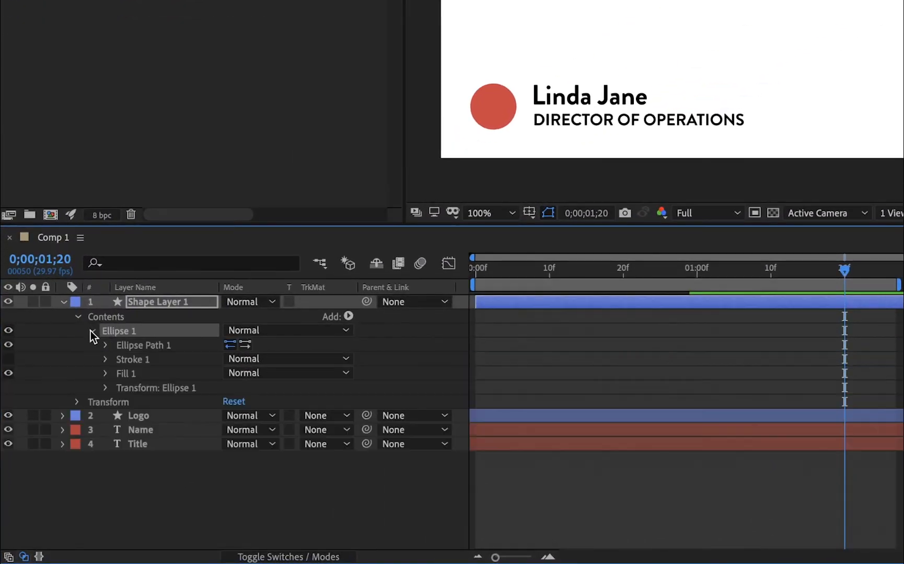
{"action": "left_click", "coordinate": [106, 373]}
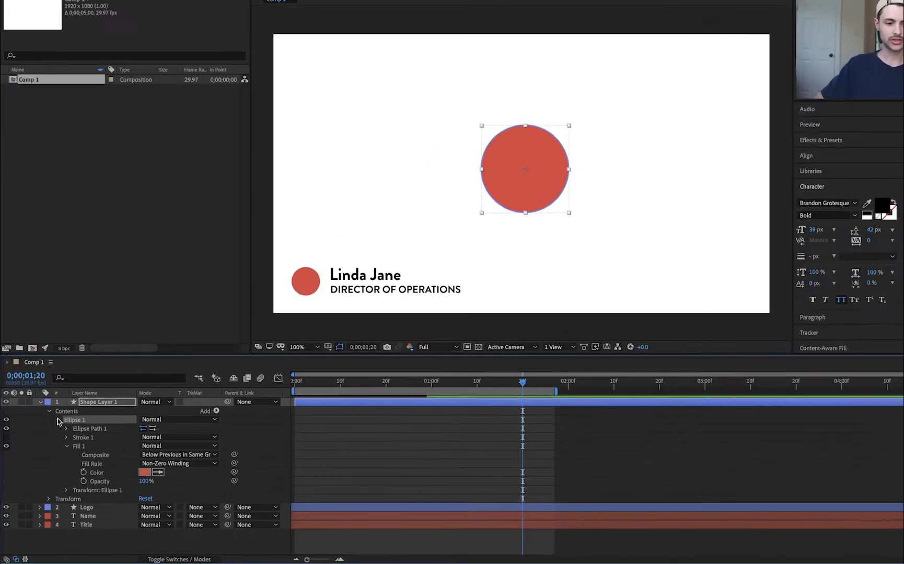
{"action": "left_click", "coordinate": [78, 317]}
{"action": "left_click", "coordinate": [95, 473]}
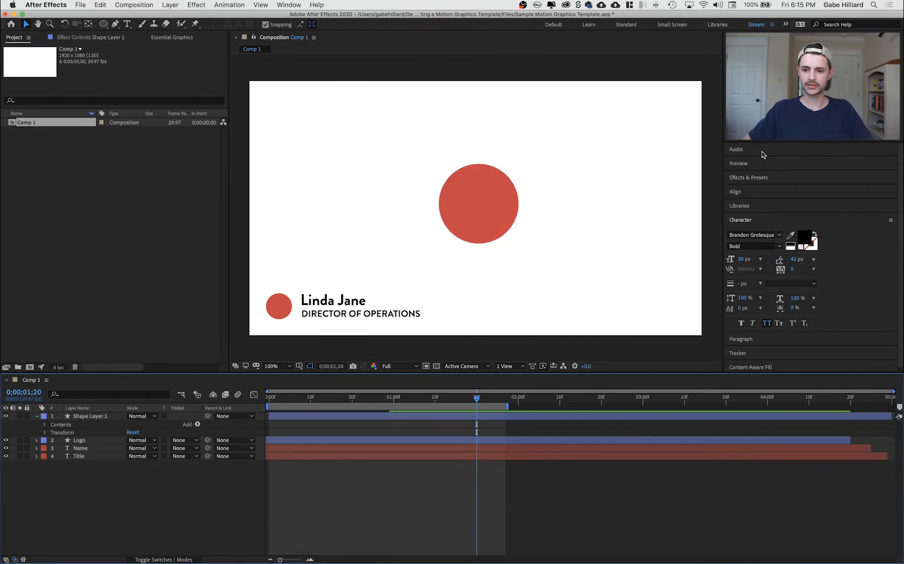
Step: Find the Fill effect and apply it to both the Name and Title text layers
{"action": "left_click", "coordinate": [763, 179]}
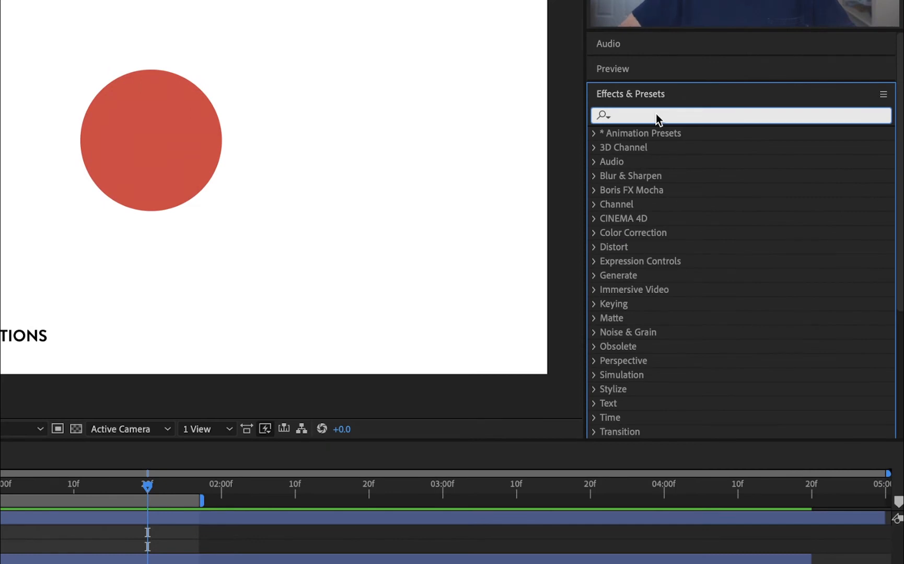
{"action": "type", "text": "fill"}
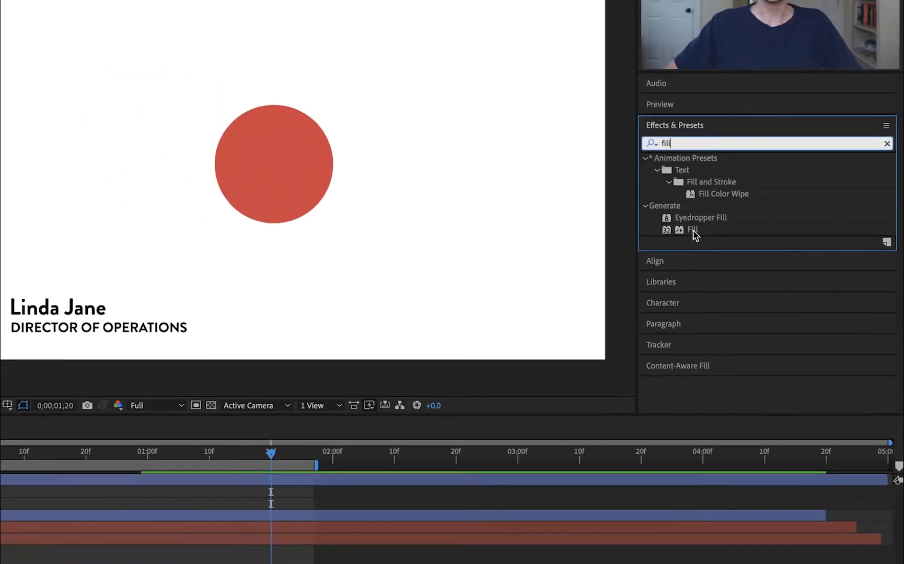
{"action": "left_click_drag", "start_coordinate": [692, 230], "coordinate": [78, 448]}
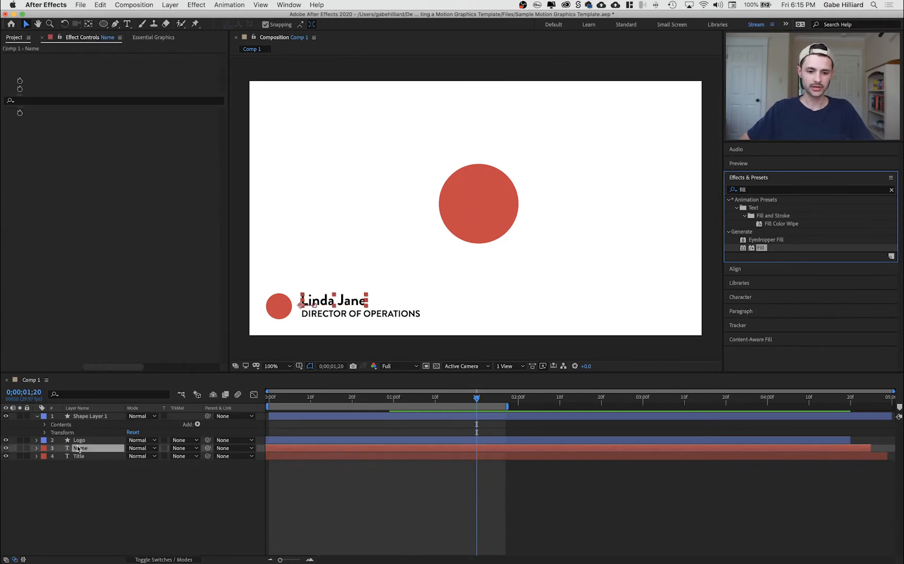
{"action": "left_click_drag", "start_coordinate": [763, 249], "coordinate": [97, 458]}
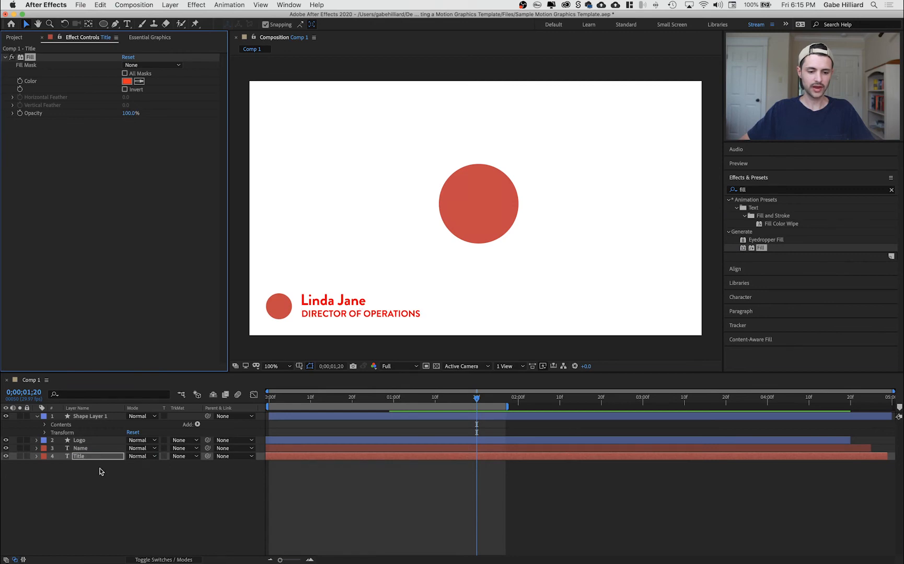
{"action": "left_click", "coordinate": [100, 473]}
{"action": "left_click", "coordinate": [97, 450]}
{"action": "left_click", "coordinate": [96, 457]}
Step: Expose the Color properties of Shape Layer 1's Fill 1 and the Name layer's Fill effect
{"action": "left_click", "coordinate": [77, 449]}
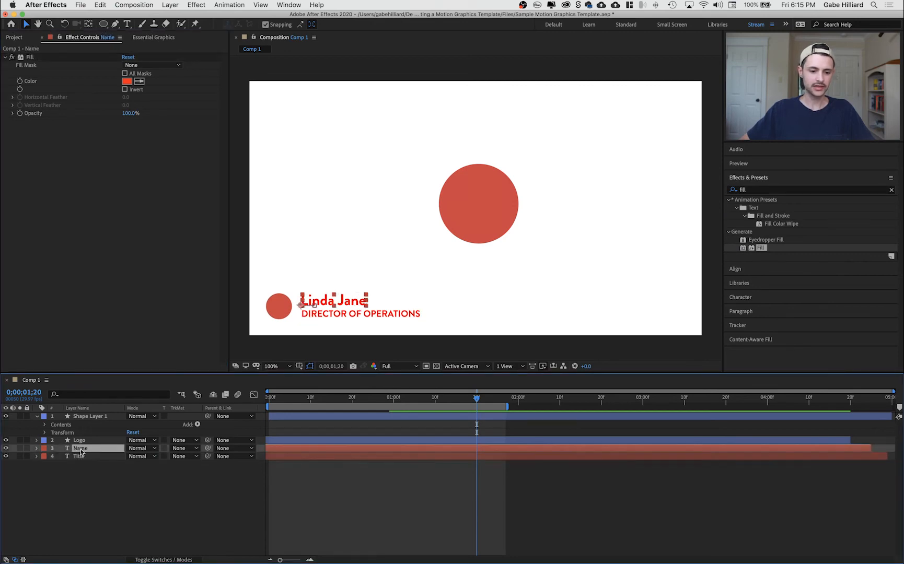
{"action": "left_click", "coordinate": [36, 448]}
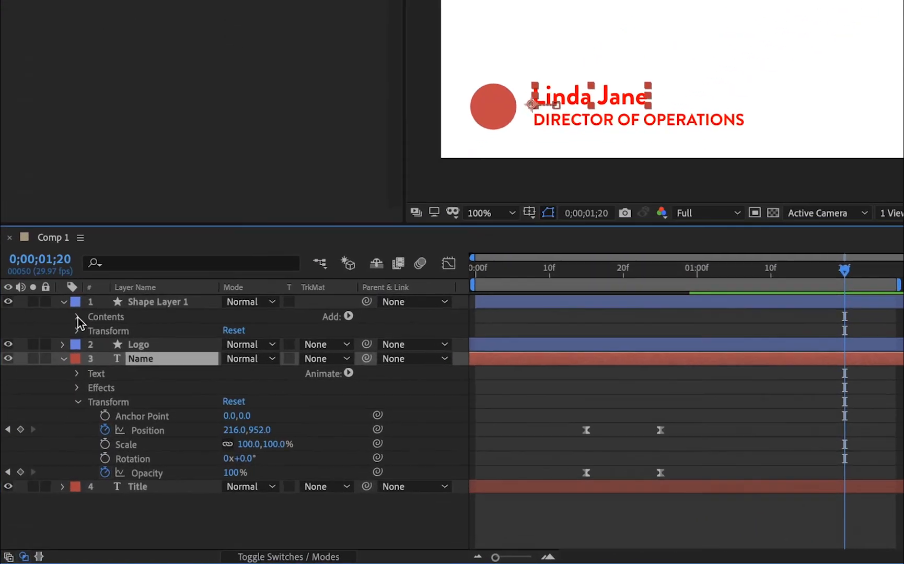
{"action": "left_click", "coordinate": [58, 381]}
{"action": "left_click", "coordinate": [88, 332]}
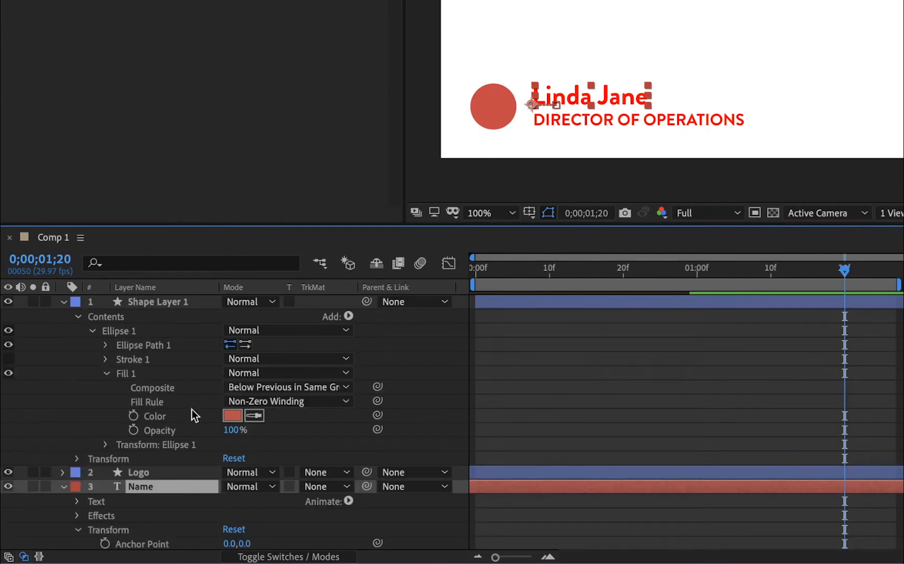
{"action": "scroll", "coordinate": [190, 415], "scroll_direction": "down", "scroll_amount": 3}
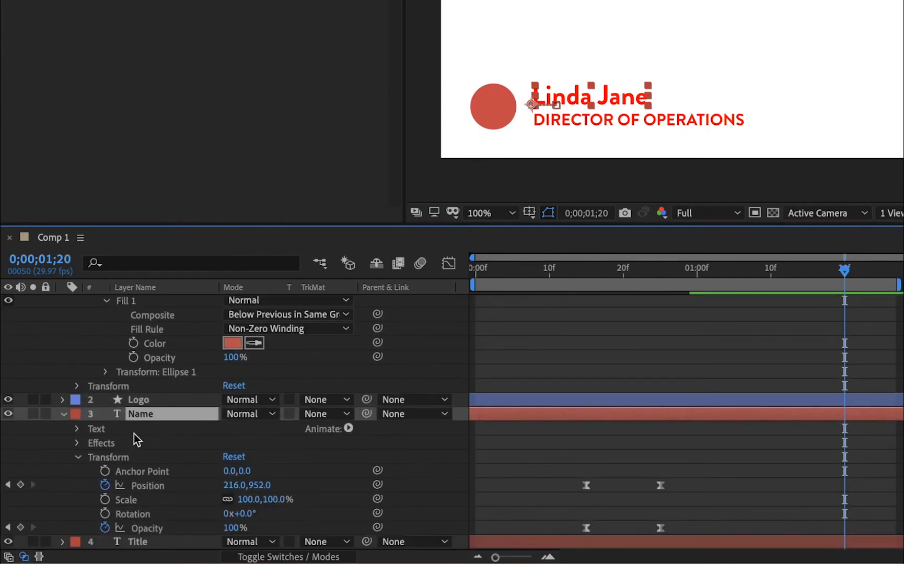
{"action": "left_click", "coordinate": [78, 442]}
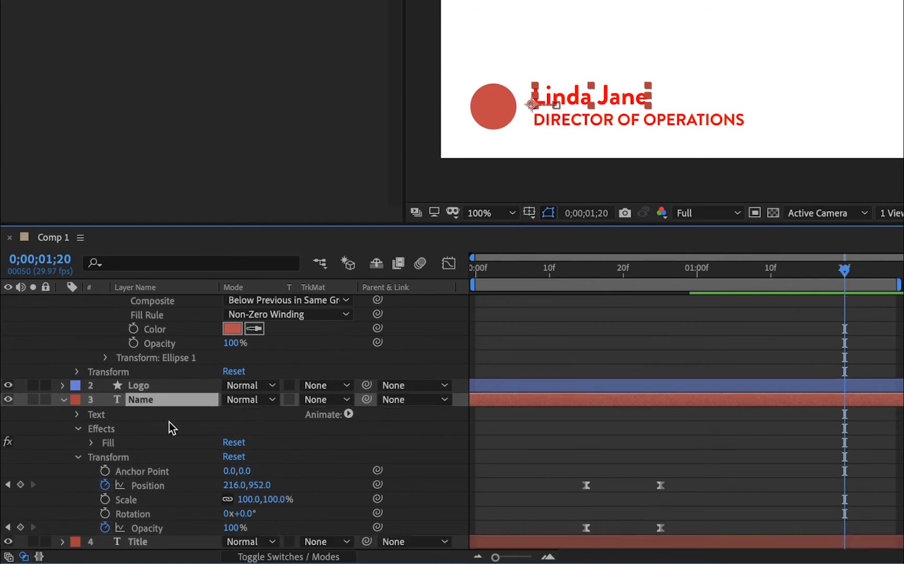
{"action": "left_click", "coordinate": [91, 443]}
{"action": "scroll", "coordinate": [206, 414], "scroll_direction": "down", "scroll_amount": 5}
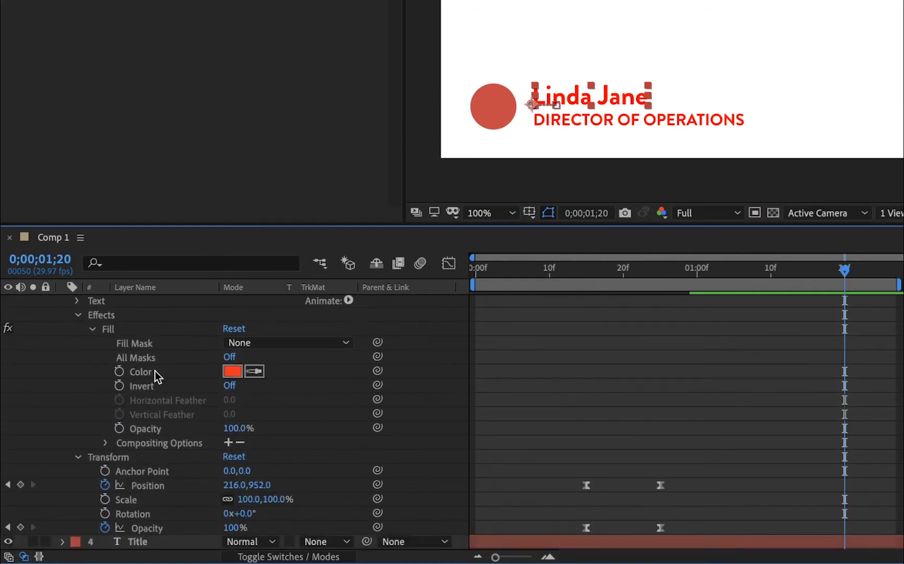
Step: Expand the Title layer's Fill effect and link its Color to Shape Layer 1's Fill 1 Color using the property pick whip
{"action": "left_click", "coordinate": [63, 543]}
{"action": "scroll", "coordinate": [63, 543], "scroll_direction": "down", "scroll_amount": 5}
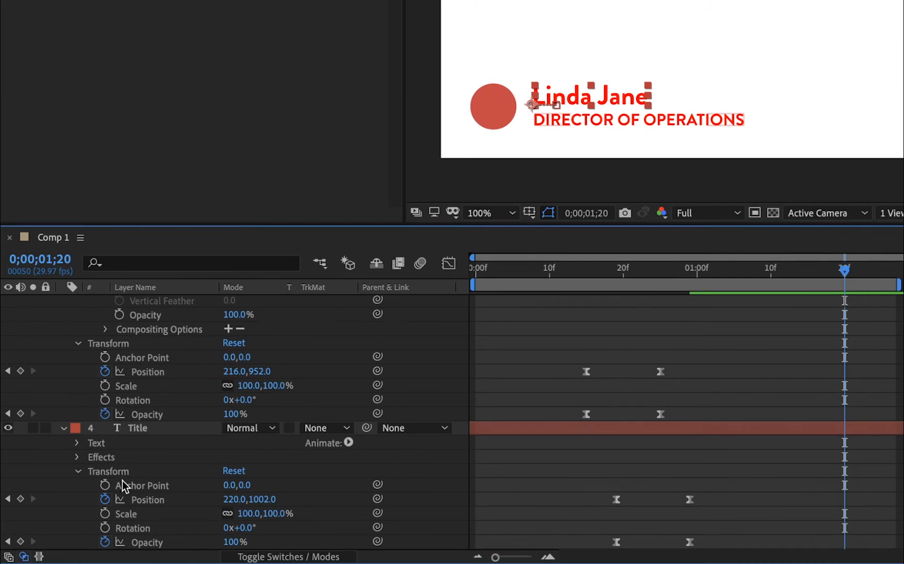
{"action": "left_click", "coordinate": [77, 457]}
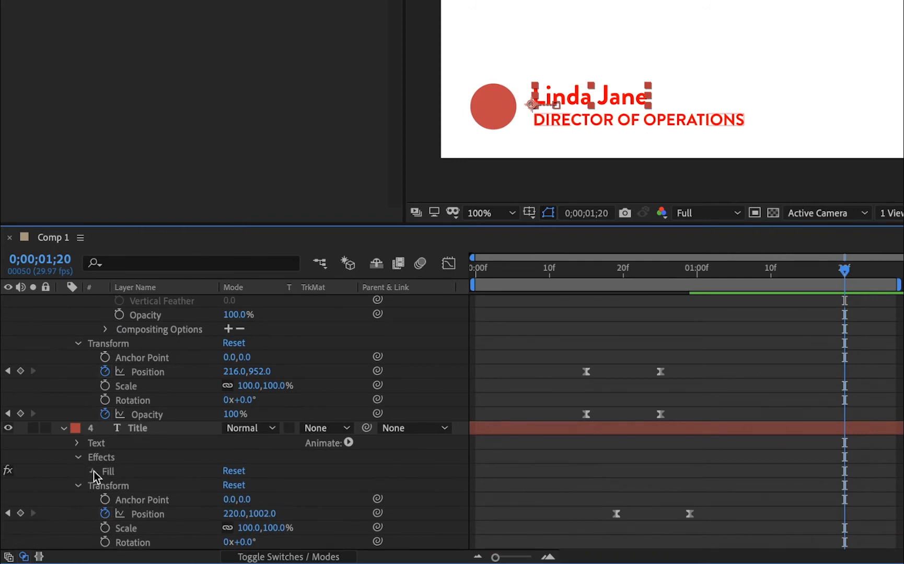
{"action": "left_click", "coordinate": [93, 472]}
{"action": "scroll", "coordinate": [93, 472], "scroll_direction": "down", "scroll_amount": 2}
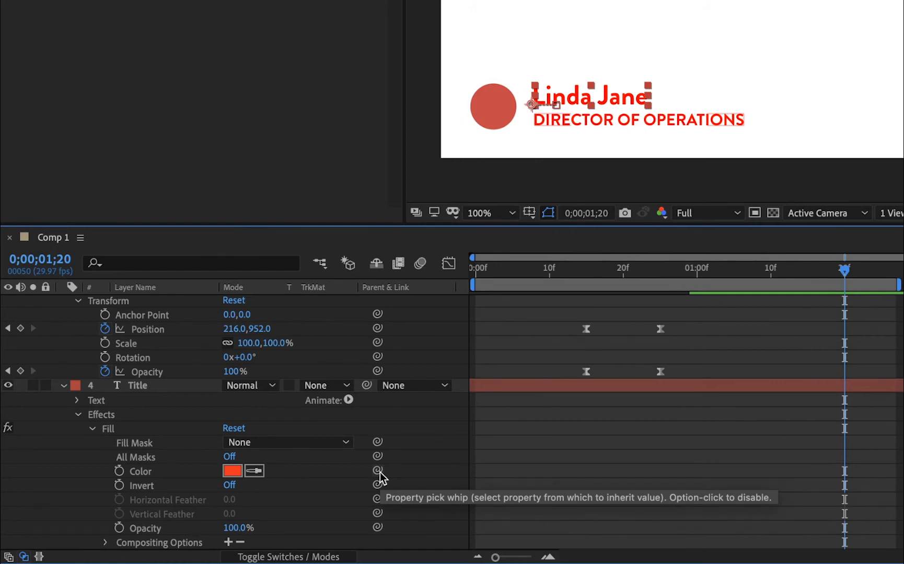
{"action": "left_click_drag", "start_coordinate": [378, 472], "coordinate": [174, 415]}
{"action": "scroll", "coordinate": [175, 415], "scroll_direction": "up", "scroll_amount": 5}
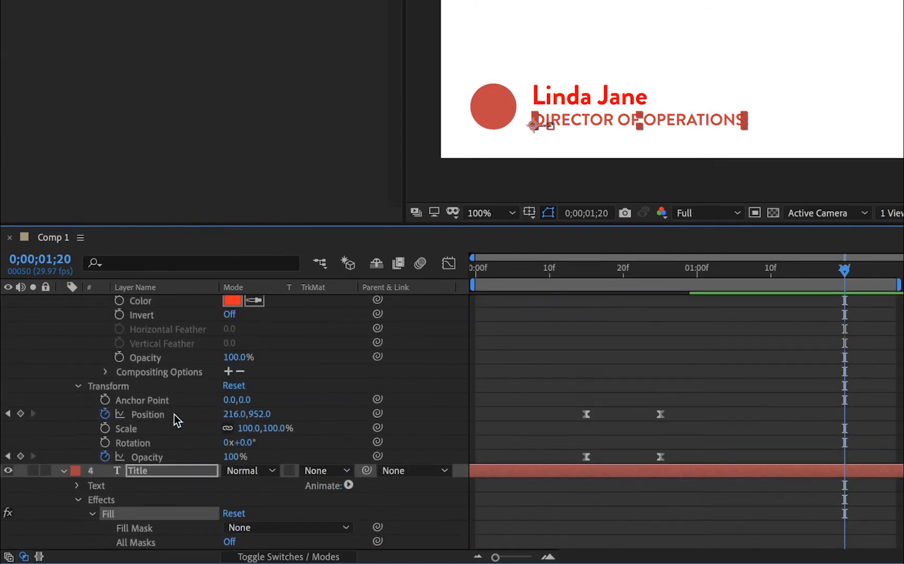
{"action": "scroll", "coordinate": [174, 414], "scroll_direction": "up", "scroll_amount": 5}
{"action": "scroll", "coordinate": [339, 426], "scroll_direction": "down", "scroll_amount": 10}
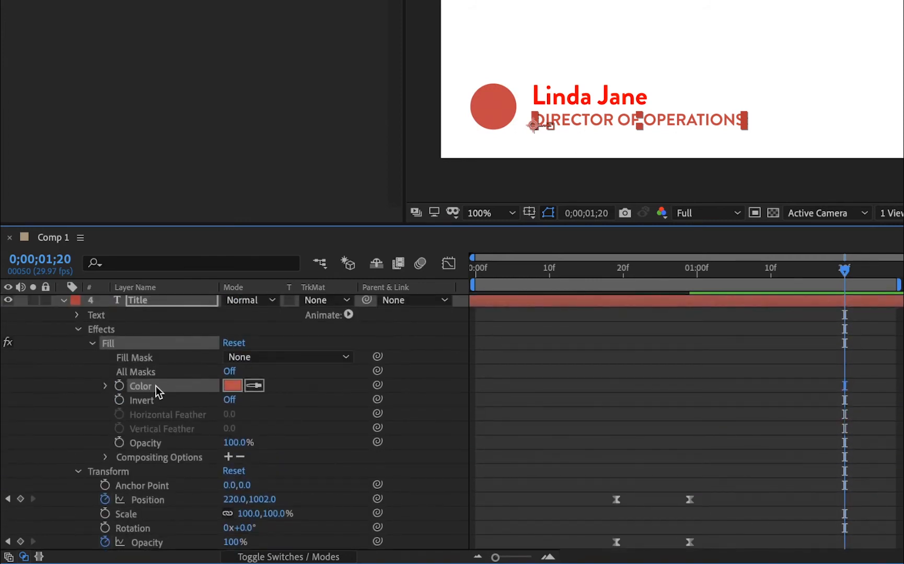
Step: Link the Color of the Name layer's Fill effect to Shape Layer 1's Fill 1 Color using the property pick whip
{"action": "scroll", "coordinate": [155, 386], "scroll_direction": "up", "scroll_amount": 5}
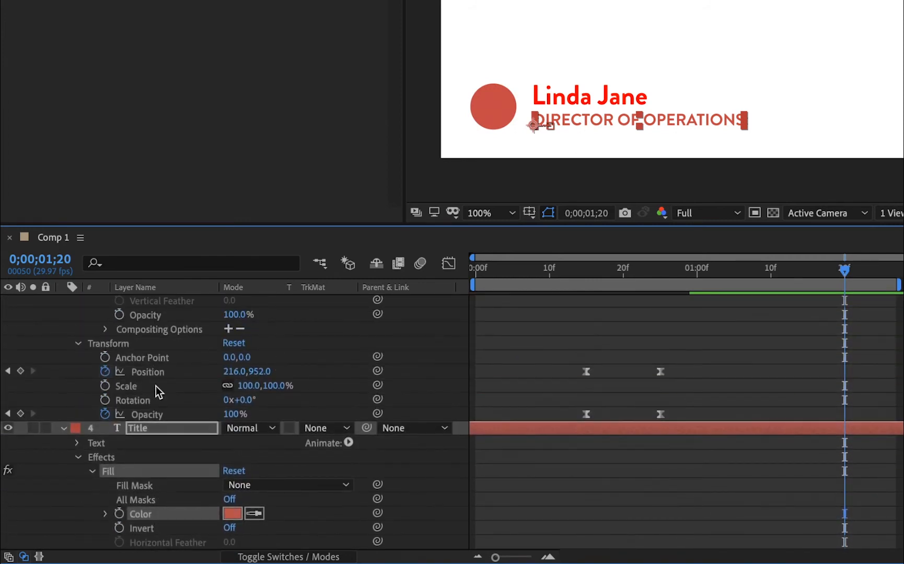
{"action": "scroll", "coordinate": [188, 427], "scroll_direction": "up", "scroll_amount": 5}
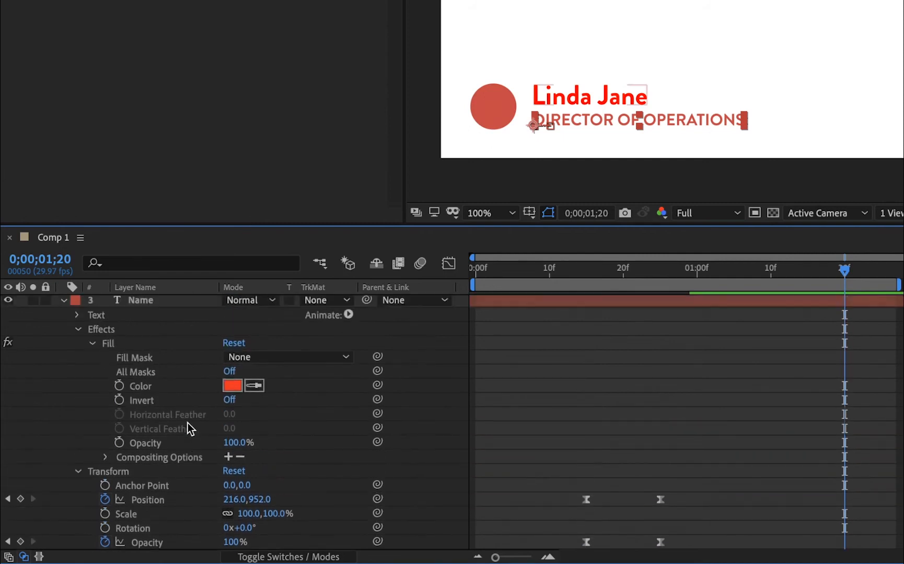
{"action": "scroll", "coordinate": [188, 423], "scroll_direction": "up", "scroll_amount": 3}
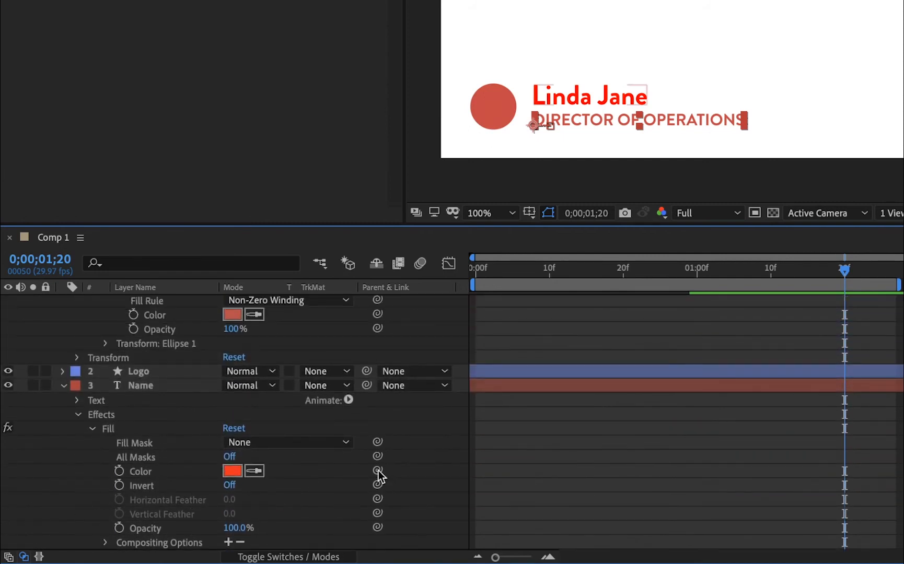
{"action": "left_click_drag", "start_coordinate": [377, 471], "coordinate": [150, 315]}
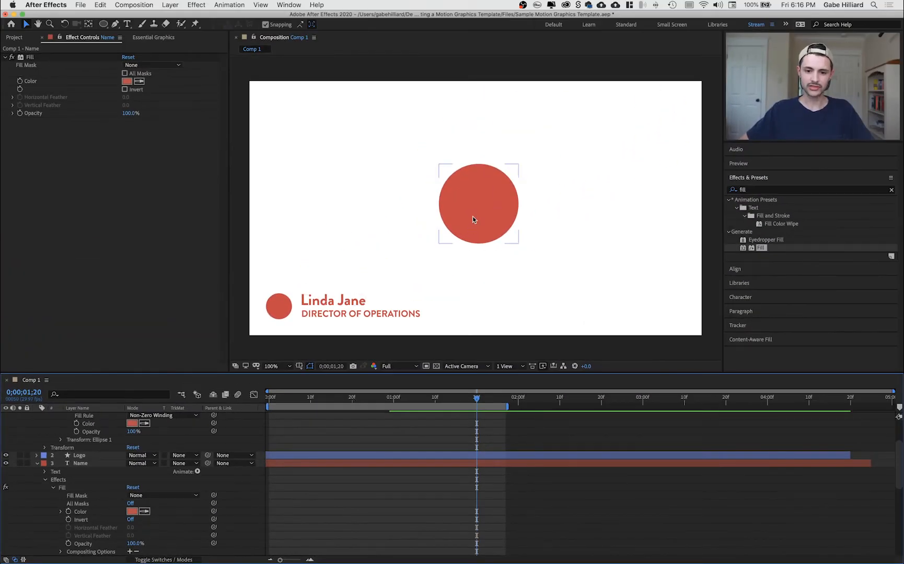
Step: Try dark red (831313) and dark blue as Shape Layer 1's Fill 1 color to test the linked text colors
{"action": "scroll", "coordinate": [130, 460], "scroll_direction": "up", "scroll_amount": 2}
{"action": "left_click", "coordinate": [131, 481]}
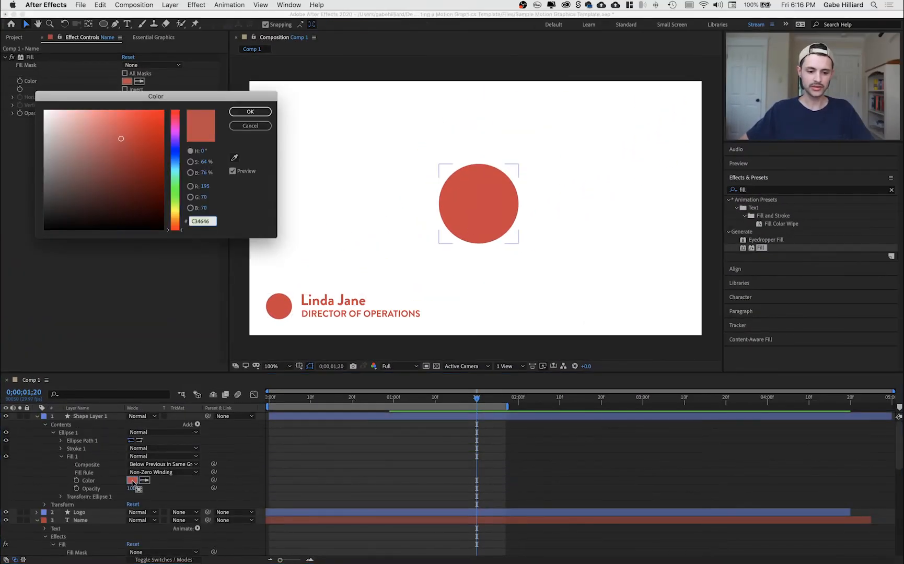
{"action": "left_click", "coordinate": [146, 167]}
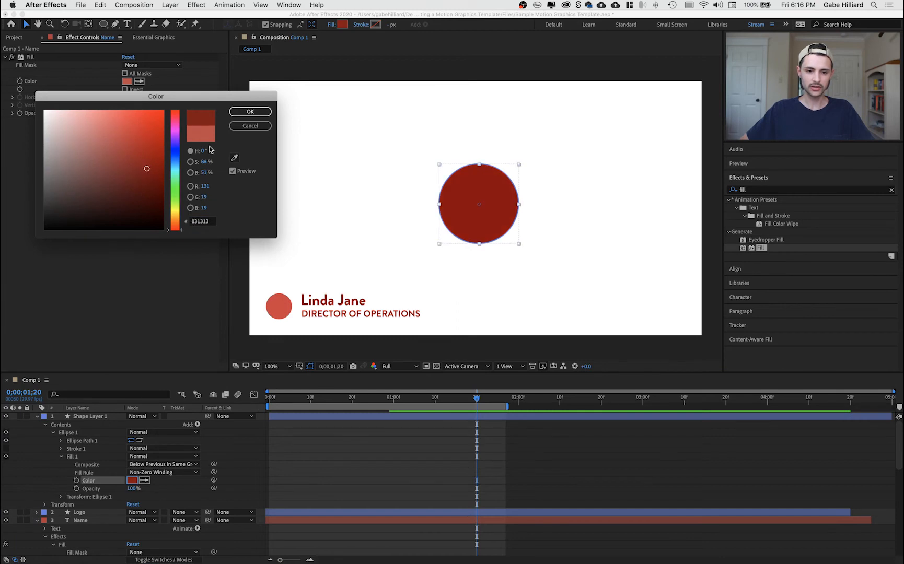
{"action": "left_click", "coordinate": [172, 147]}
{"action": "mouse_move", "coordinate": [146, 129]}
{"action": "left_mouse_down"}
{"action": "mouse_move", "coordinate": [70, 150]}
{"action": "mouse_move", "coordinate": [163, 203]}
{"action": "mouse_move", "coordinate": [61, 163]}
{"action": "mouse_move", "coordinate": [117, 122]}
{"action": "mouse_move", "coordinate": [50, 117]}
{"action": "mouse_move", "coordinate": [112, 170]}
{"action": "mouse_move", "coordinate": [144, 163]}
{"action": "left_mouse_up"}
{"action": "left_click", "coordinate": [256, 112]}
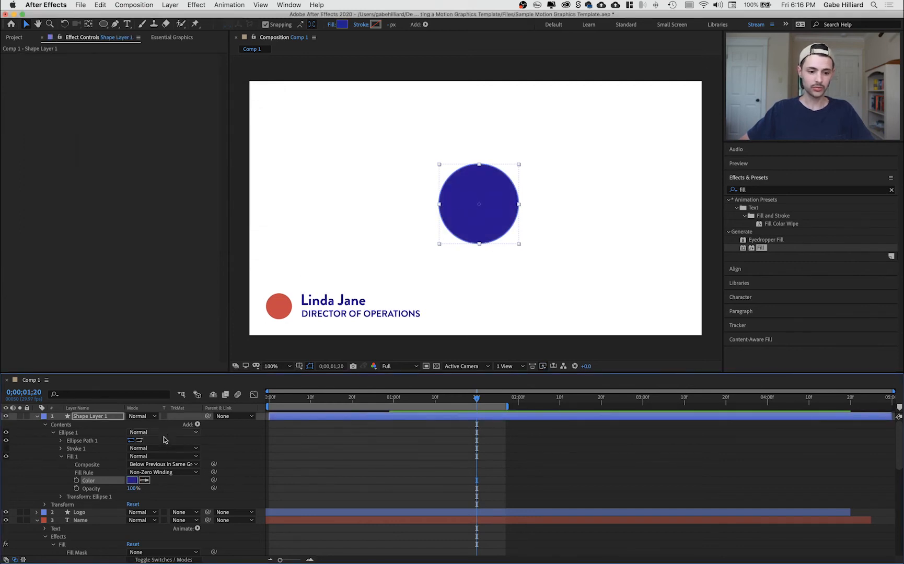
Step: Set Shape Layer 1's Fill 1 color to black (000000)
{"action": "left_click", "coordinate": [132, 481]}
{"action": "mouse_move", "coordinate": [105, 197]}
{"action": "left_mouse_down"}
{"action": "mouse_move", "coordinate": [25, 226]}
{"action": "mouse_move", "coordinate": [24, 240]}
{"action": "left_mouse_up"}
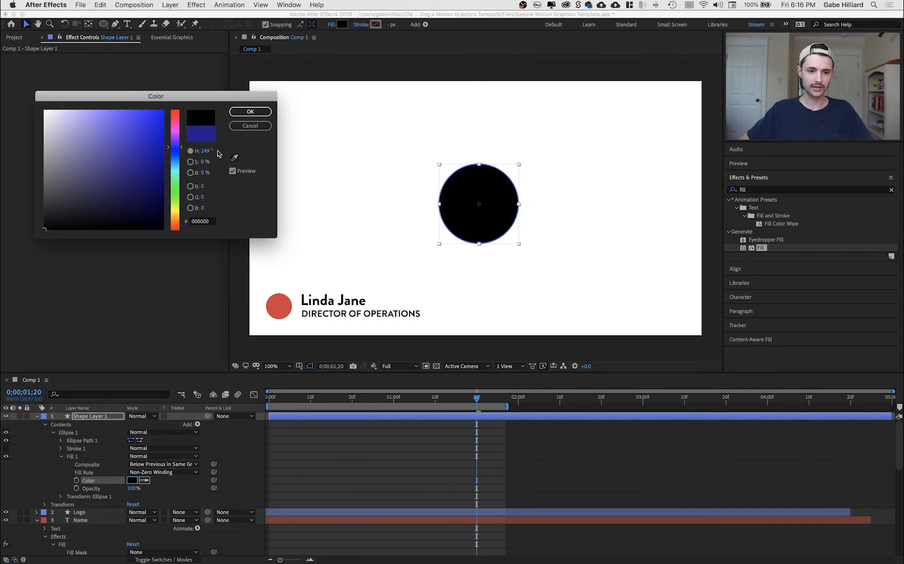
{"action": "left_click", "coordinate": [250, 112]}
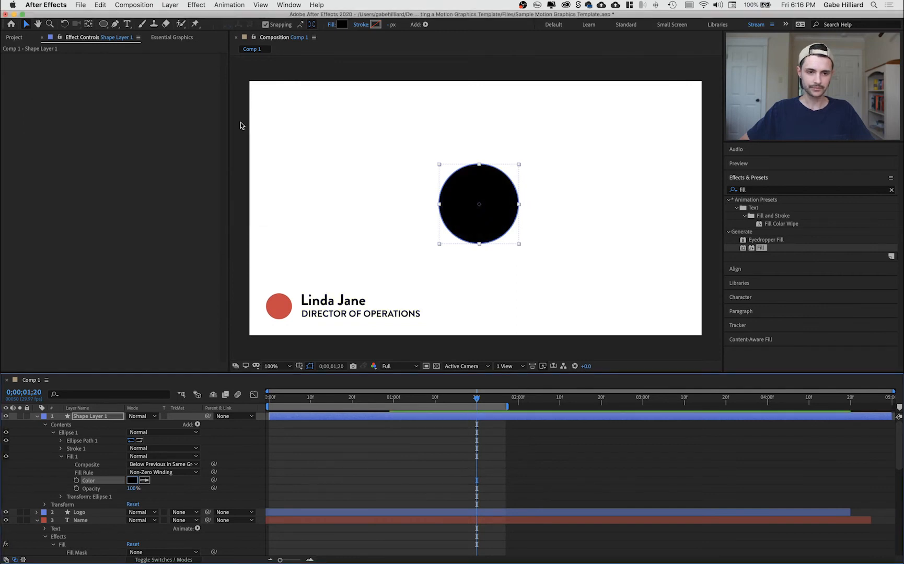
Step: Hide Shape Layer 1 in the composition, collapse the expanded layer properties and clear the layer selection
{"action": "left_click", "coordinate": [36, 417]}
{"action": "left_click", "coordinate": [6, 416]}
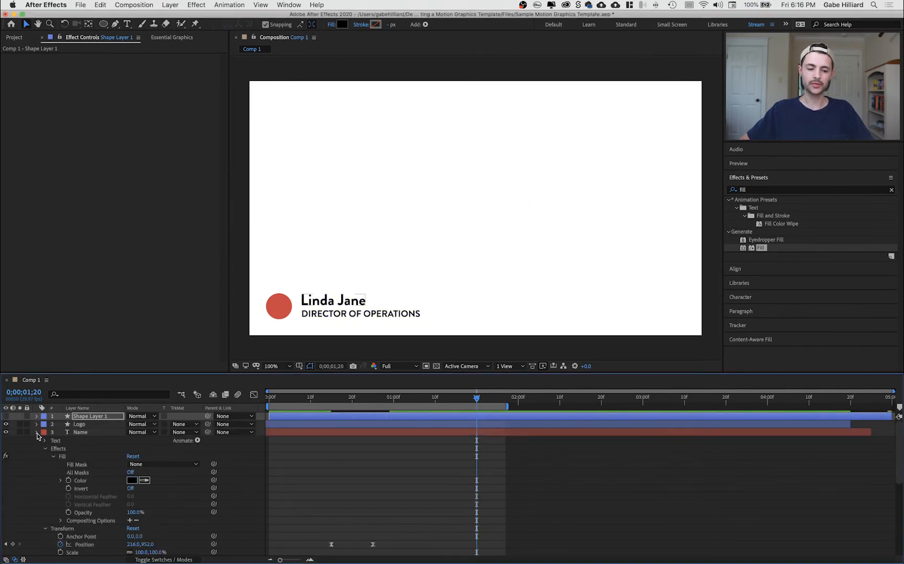
{"action": "left_click", "coordinate": [37, 433]}
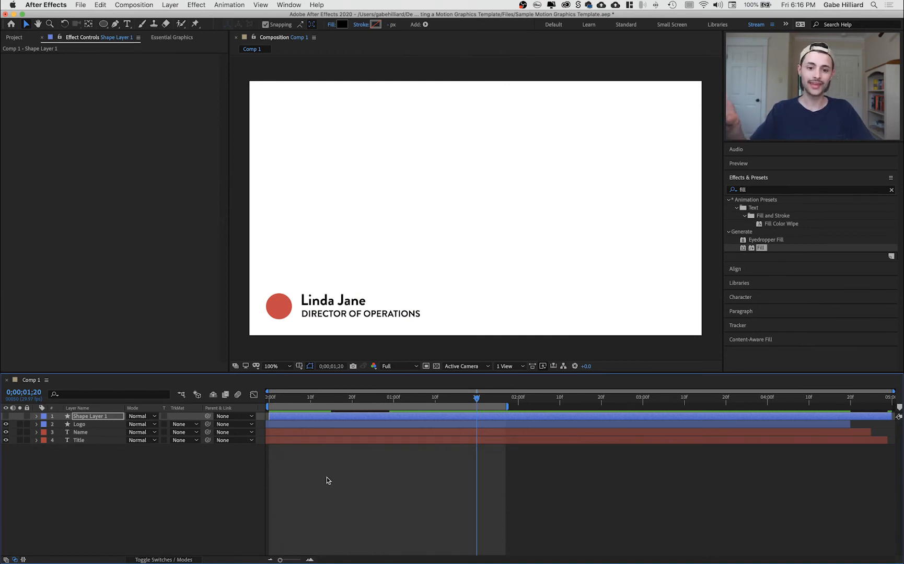
{"action": "left_click", "coordinate": [326, 477]}
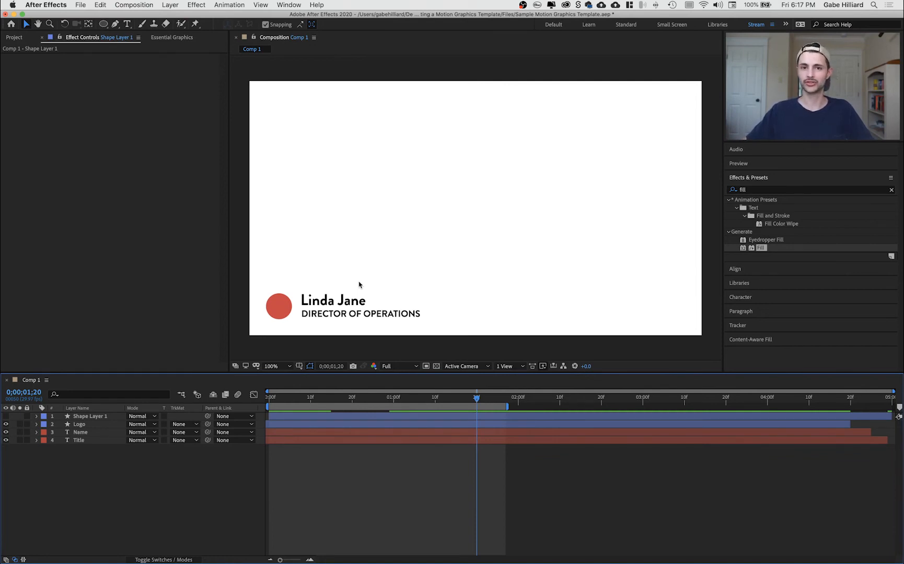
Step: Show Essential Graphics, choose Comp 1 as the master composition and name the template "Lower Thirds Name & Title"
{"action": "left_click", "coordinate": [287, 4]}
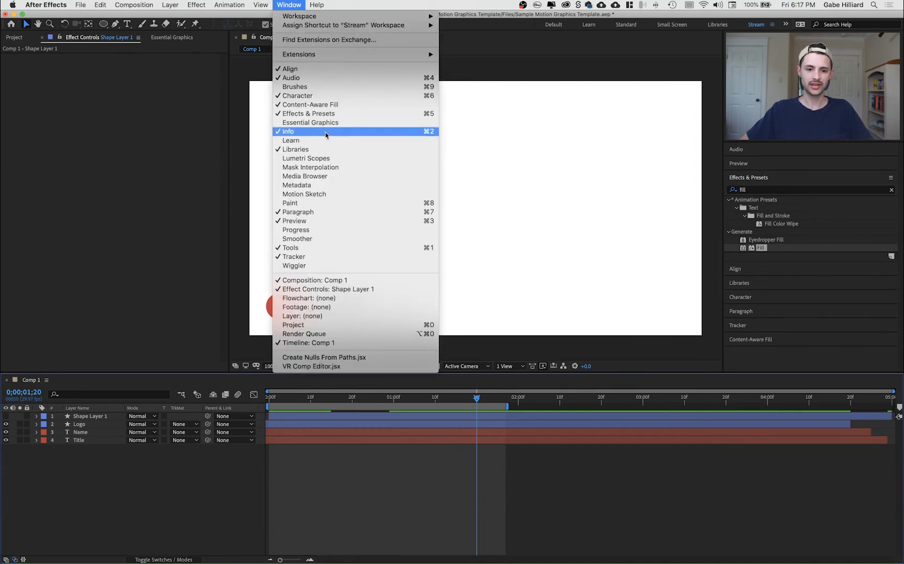
{"action": "left_click", "coordinate": [145, 80]}
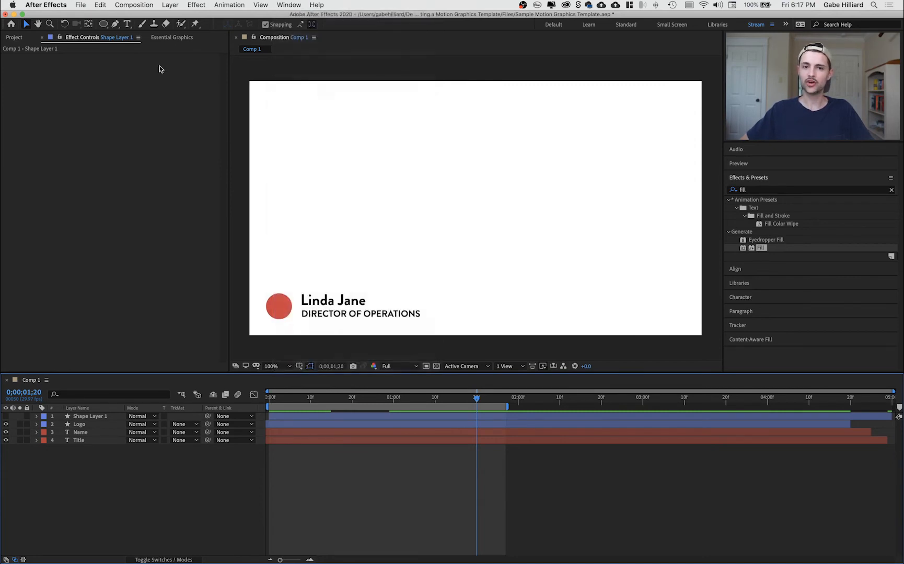
{"action": "left_click", "coordinate": [172, 37]}
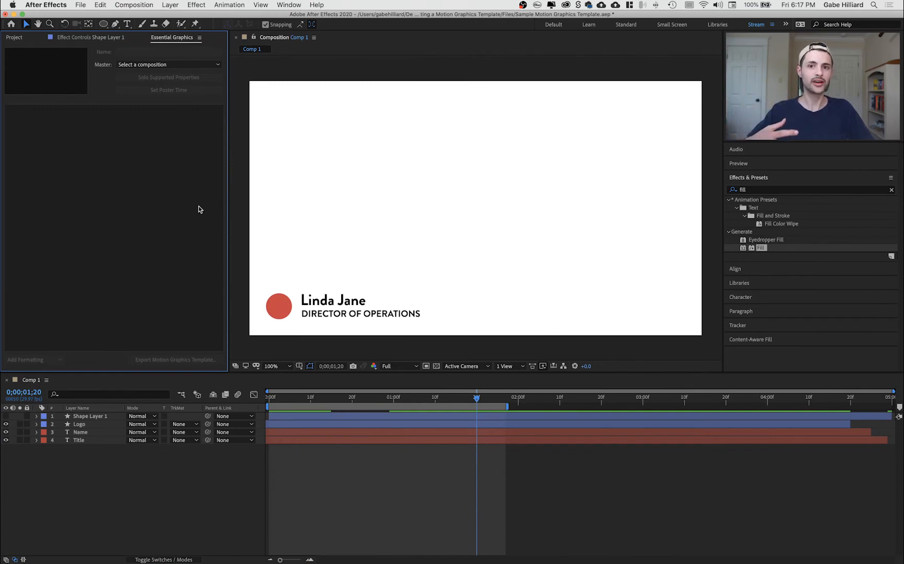
{"action": "left_click", "coordinate": [193, 68]}
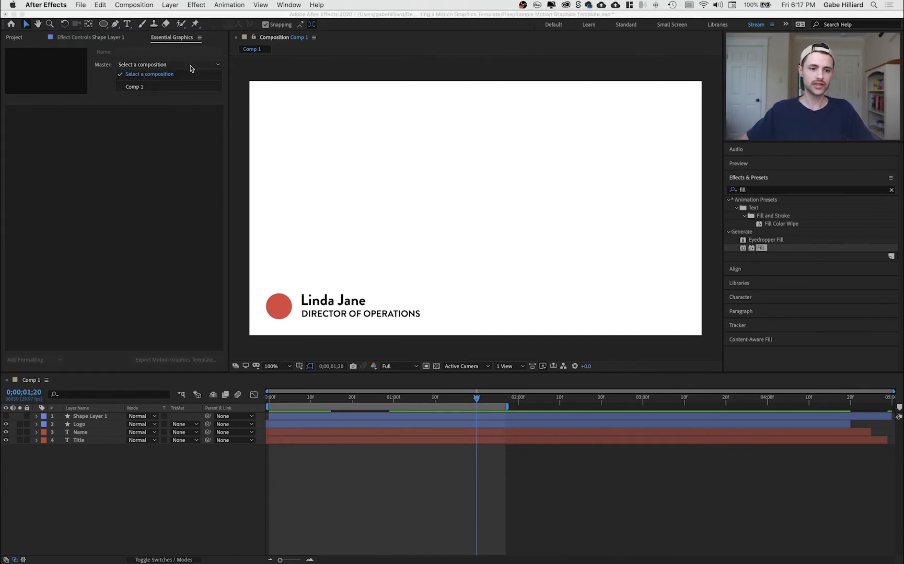
{"action": "left_click", "coordinate": [140, 89]}
{"action": "left_click", "coordinate": [149, 53]}
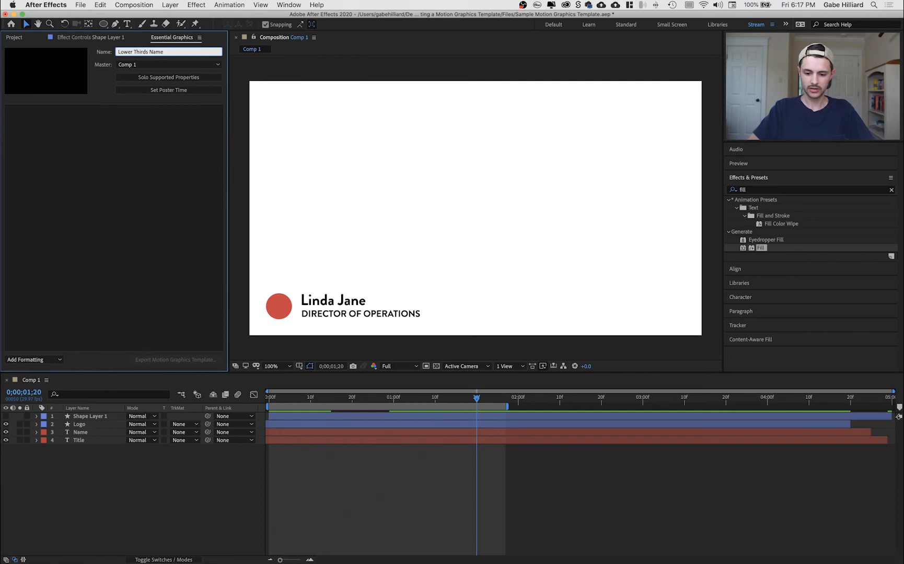
{"action": "type", "text": "Lower Thirds Name & Title"}
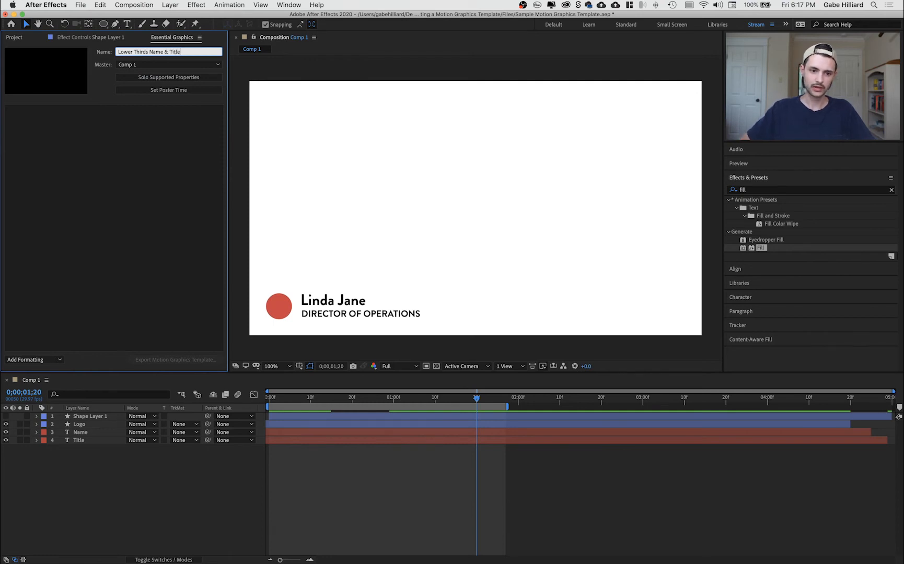
{"action": "left_click", "coordinate": [115, 142]}
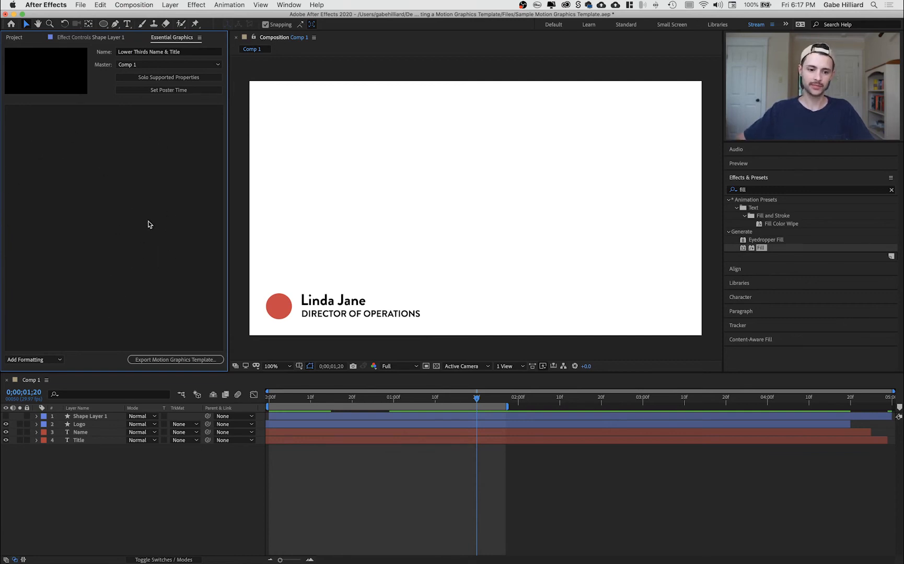
Step: Expand the Name and Title layers and collapse their Effects and Transform groups
{"action": "left_click", "coordinate": [36, 443]}
{"action": "left_click", "coordinate": [37, 441]}
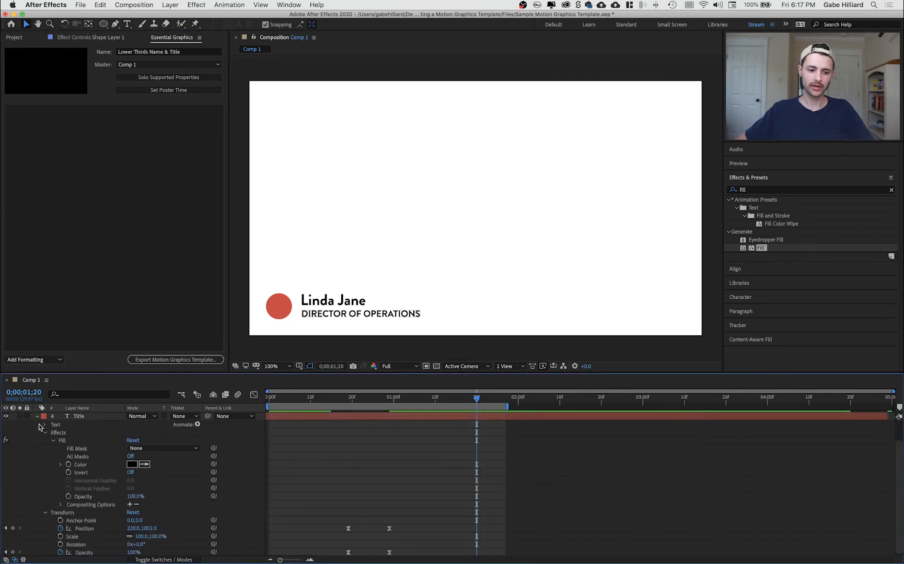
{"action": "left_click", "coordinate": [37, 432]}
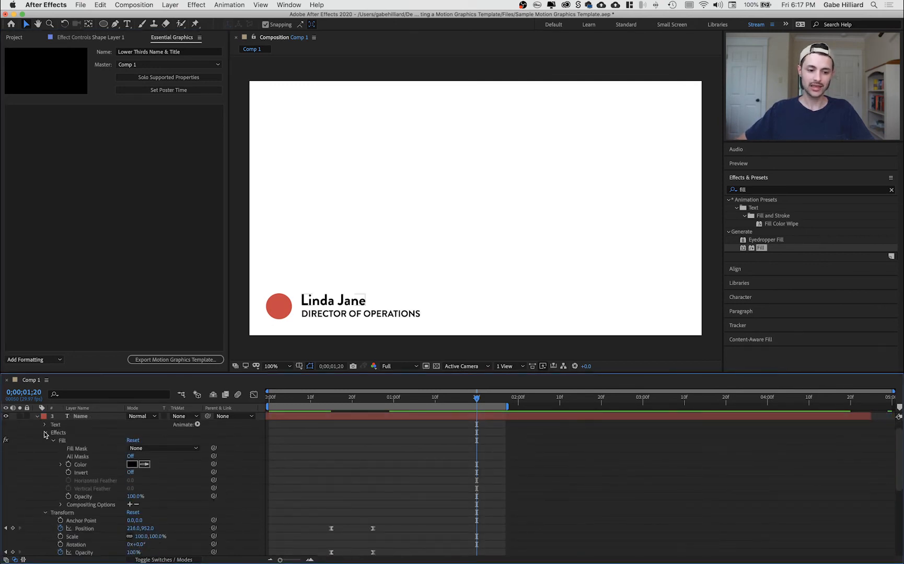
{"action": "left_click", "coordinate": [44, 432]}
{"action": "left_click", "coordinate": [45, 440]}
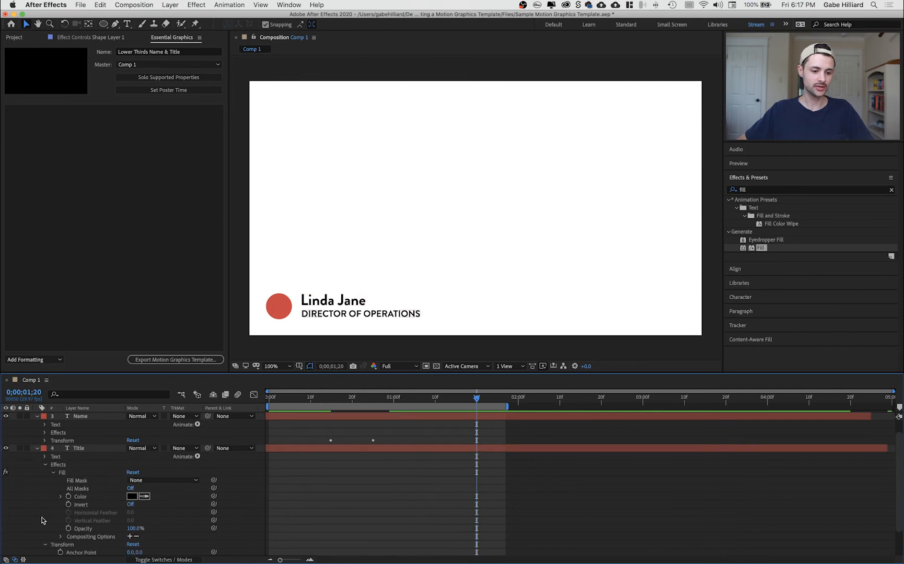
{"action": "left_click", "coordinate": [45, 465]}
{"action": "left_click", "coordinate": [45, 488]}
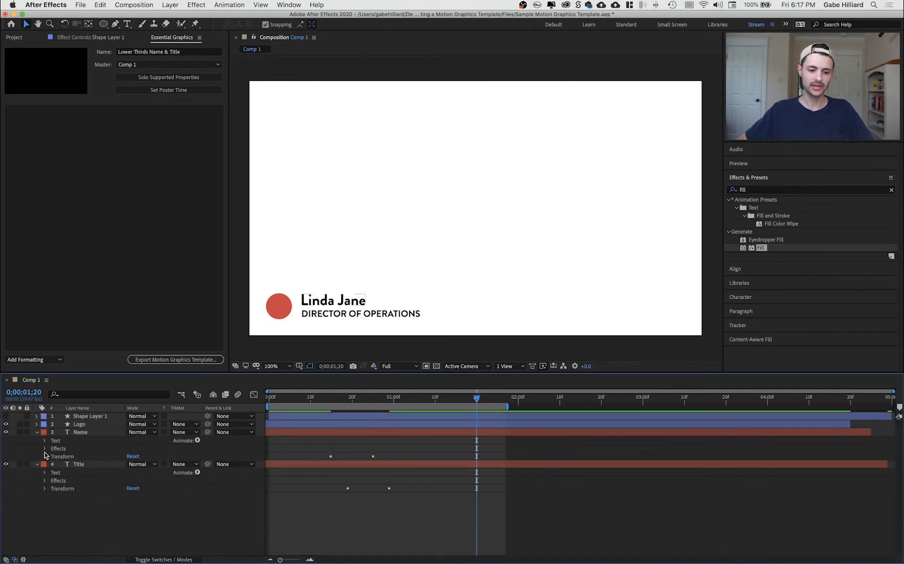
Step: Add the Source Text properties of the Name and Title layers to the Essential Graphics template
{"action": "left_click", "coordinate": [44, 441]}
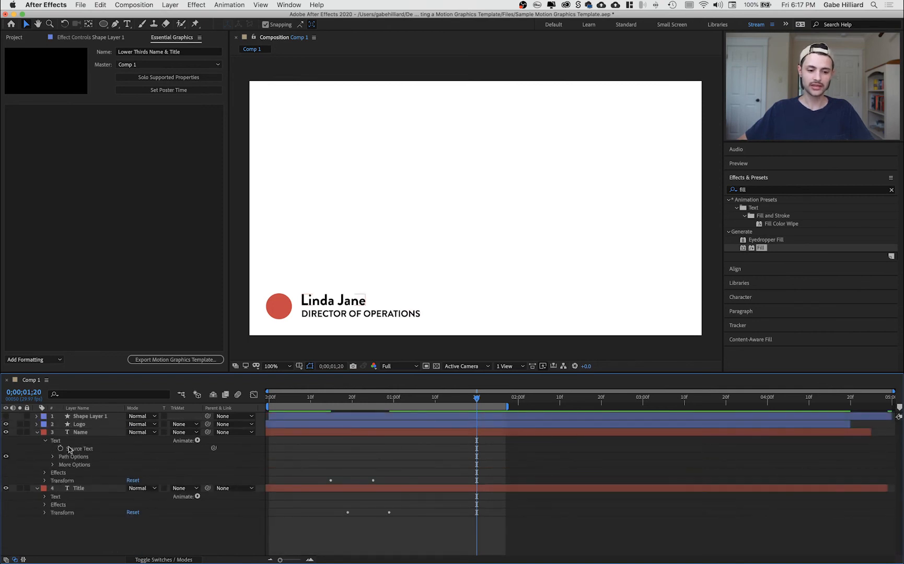
{"action": "left_click_drag", "start_coordinate": [82, 450], "coordinate": [80, 143]}
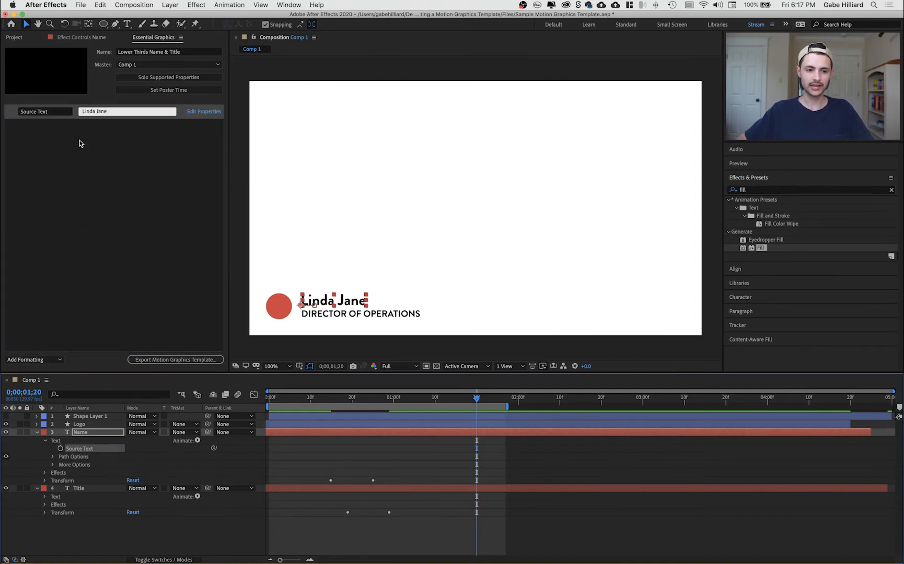
{"action": "left_click", "coordinate": [45, 496]}
{"action": "left_click_drag", "start_coordinate": [79, 504], "coordinate": [91, 184]}
Step: Rename the template's two Source Text controls "Name" and "Title" to match their layers
{"action": "left_click", "coordinate": [31, 114]}
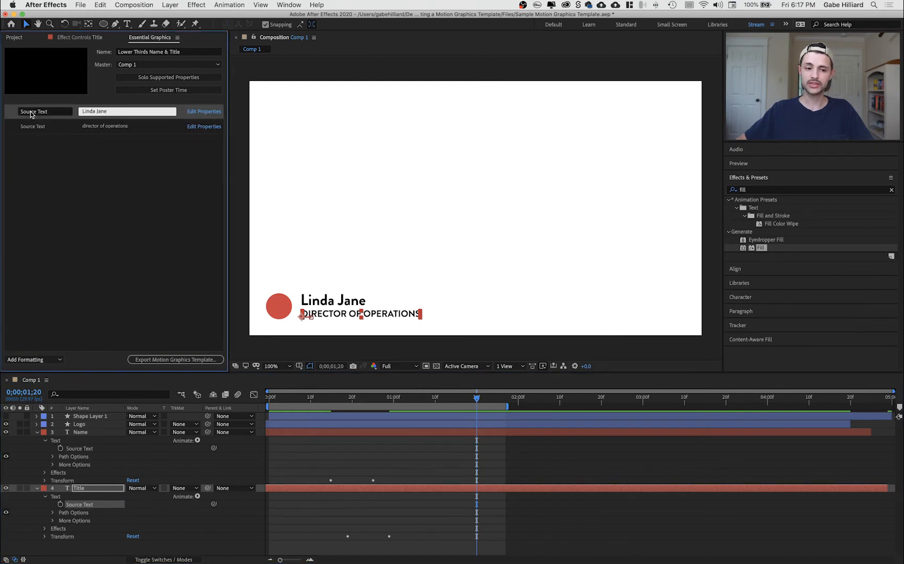
{"action": "left_click", "coordinate": [31, 114]}
{"action": "type", "text": "N"}
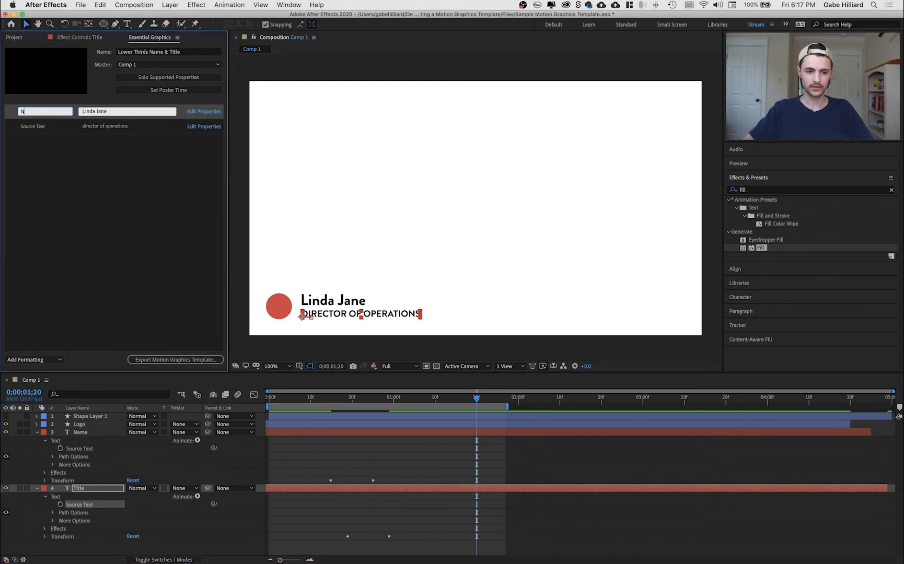
{"action": "type", "text": "ame"}
{"action": "left_click", "coordinate": [45, 128]}
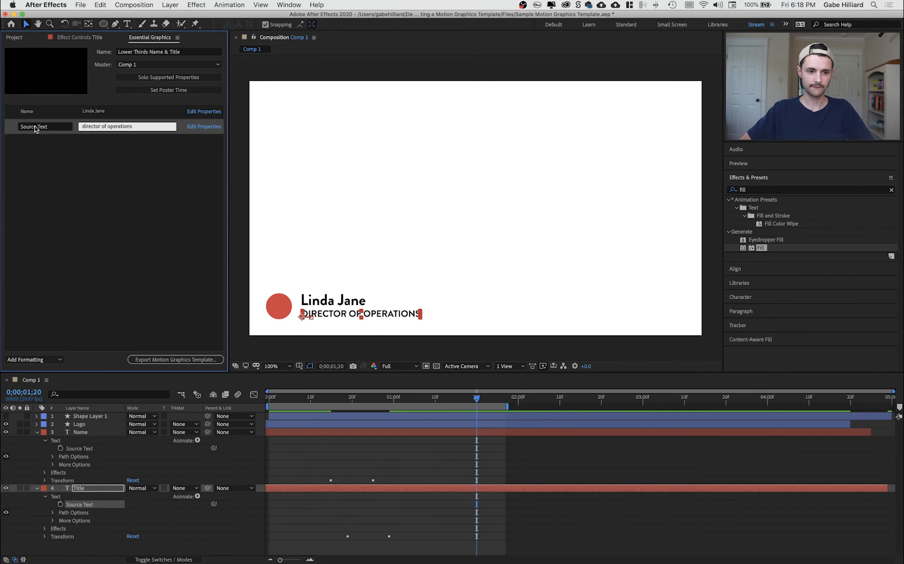
{"action": "left_click", "coordinate": [35, 128]}
{"action": "type", "text": "Title"}
{"action": "left_click", "coordinate": [102, 192]}
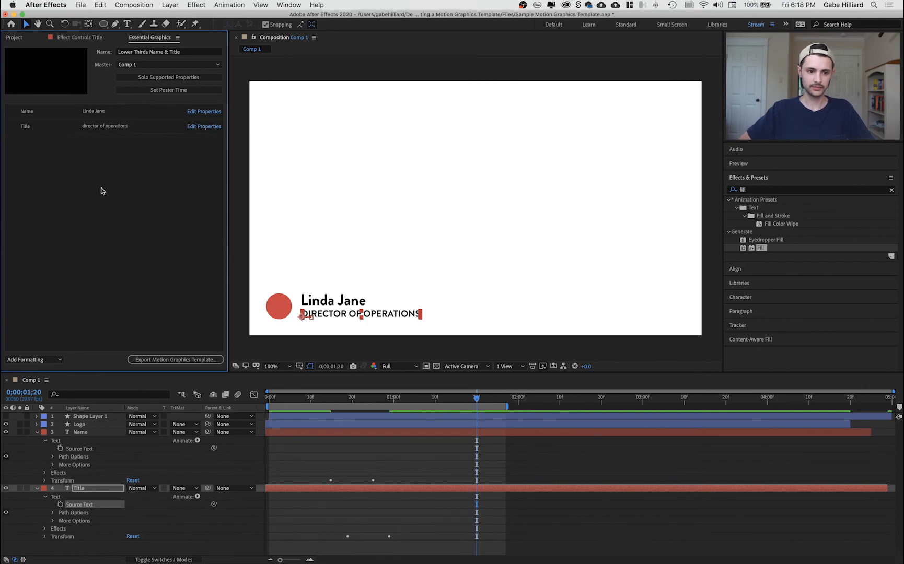
Step: Enable custom font selection, font size adjustment and faux styles for the template's Name control
{"action": "left_click", "coordinate": [193, 113]}
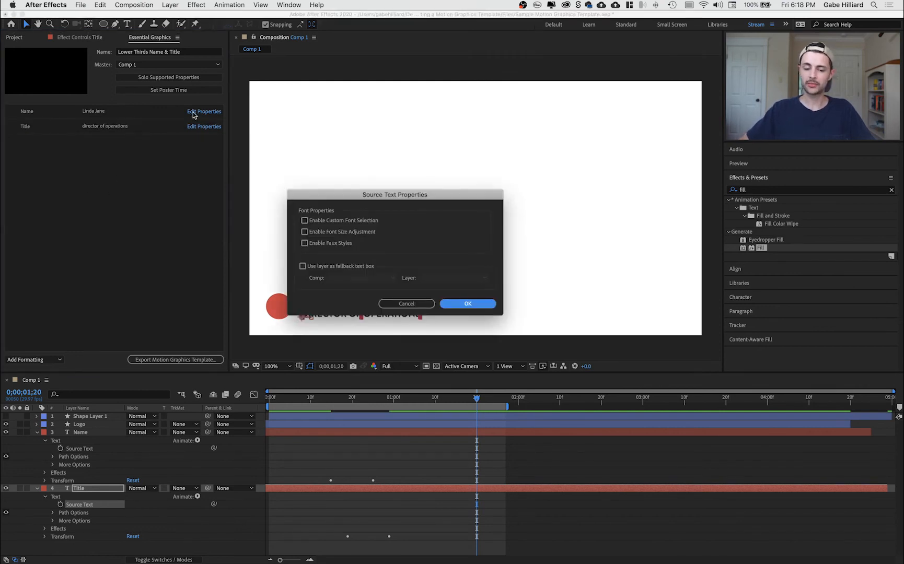
{"action": "left_click", "coordinate": [348, 224]}
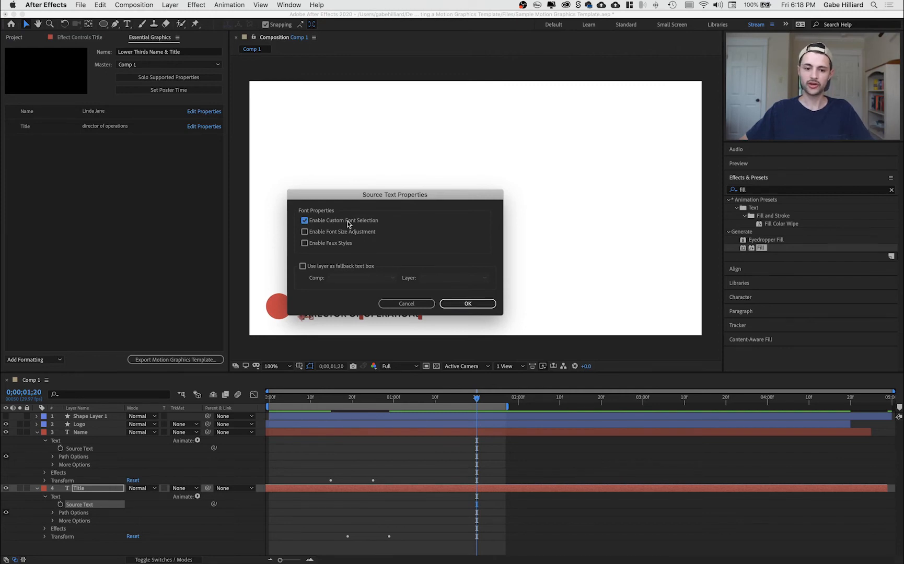
{"action": "left_click", "coordinate": [342, 246]}
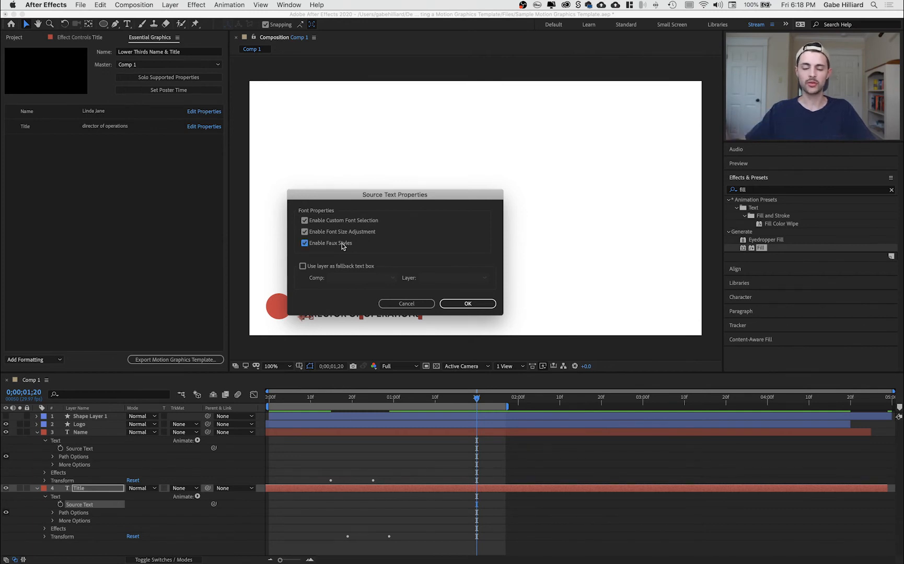
{"action": "left_click", "coordinate": [475, 306]}
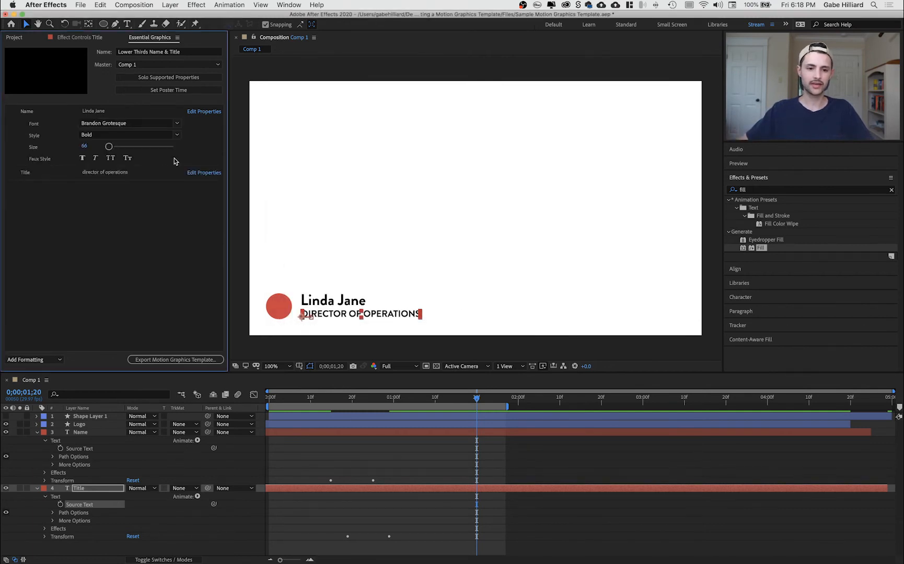
Step: Enable custom font selection, font size adjustment and faux styles for the template's Title control
{"action": "left_click", "coordinate": [205, 172]}
{"action": "left_click", "coordinate": [329, 221]}
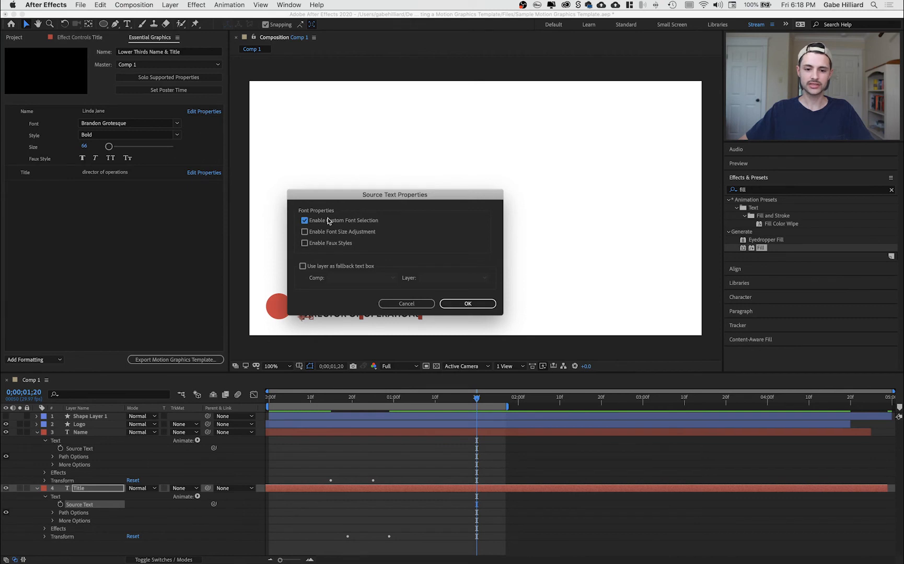
{"action": "left_click", "coordinate": [333, 233]}
{"action": "left_click", "coordinate": [334, 244]}
{"action": "left_click", "coordinate": [466, 304]}
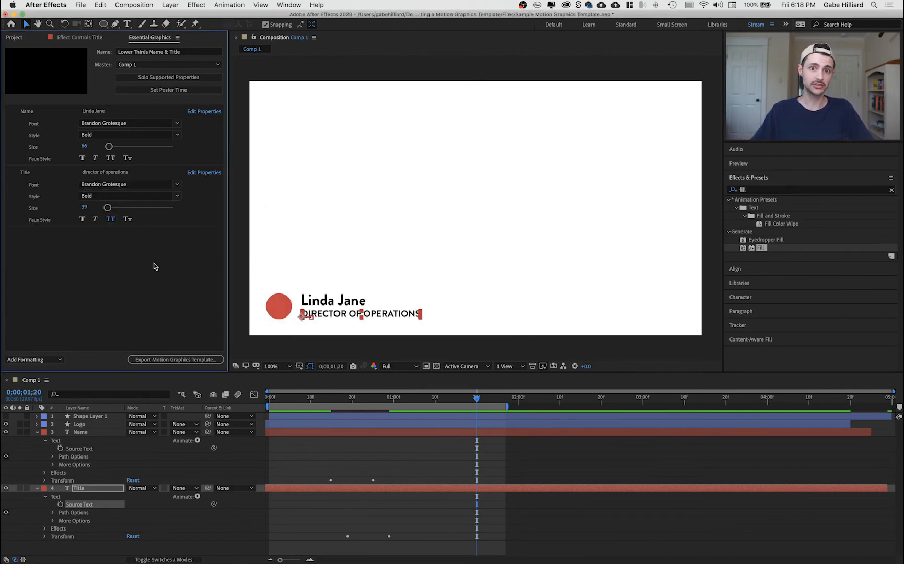
Step: Add the Color property of Shape Layer 1's Fill 1 to the Essential Graphics template
{"action": "left_click", "coordinate": [37, 432]}
{"action": "left_click", "coordinate": [36, 440]}
{"action": "left_click", "coordinate": [45, 423]}
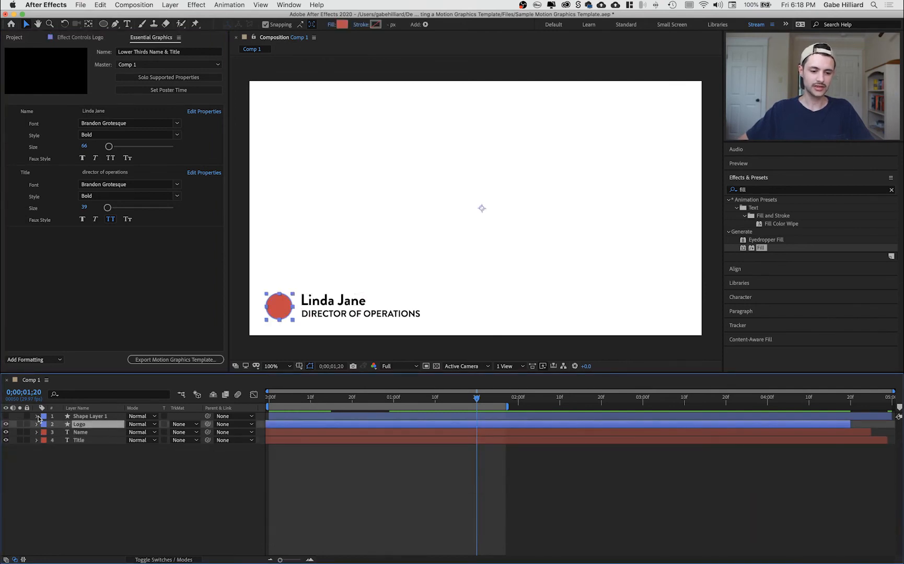
{"action": "left_click", "coordinate": [37, 416]}
{"action": "left_click_drag", "start_coordinate": [88, 480], "coordinate": [39, 256]}
Step: Rename the template's new color control "Text Color"
{"action": "left_click", "coordinate": [49, 236]}
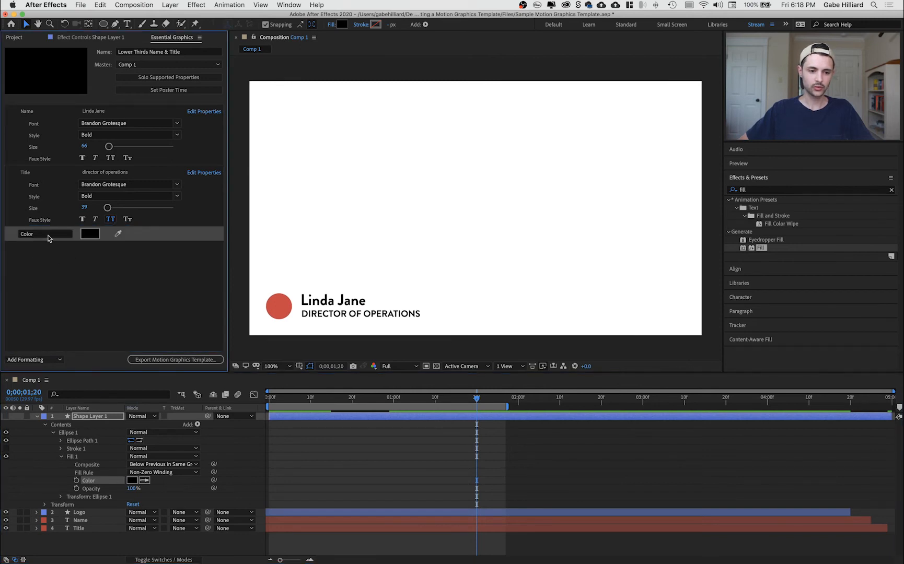
{"action": "left_click", "coordinate": [28, 235]}
{"action": "type", "text": "Te"}
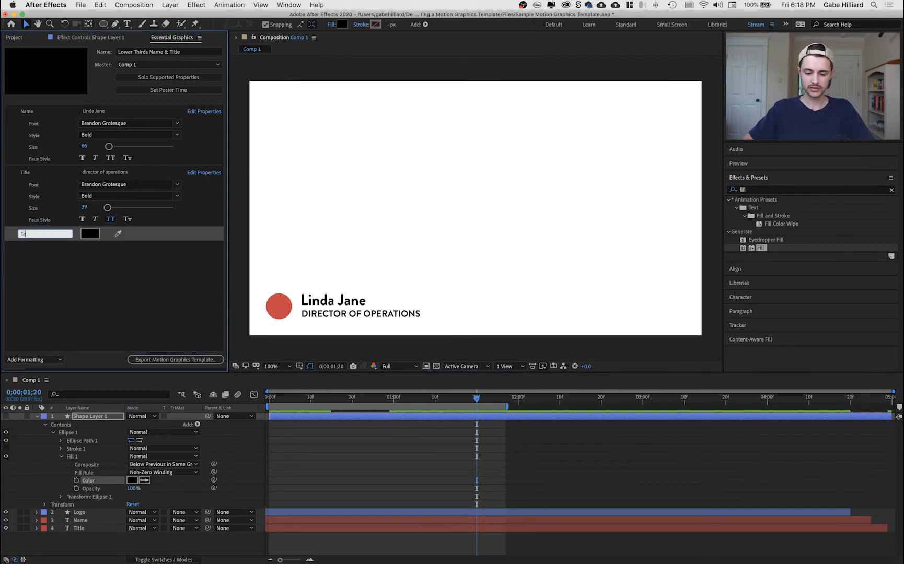
{"action": "type", "text": "xt Color"}
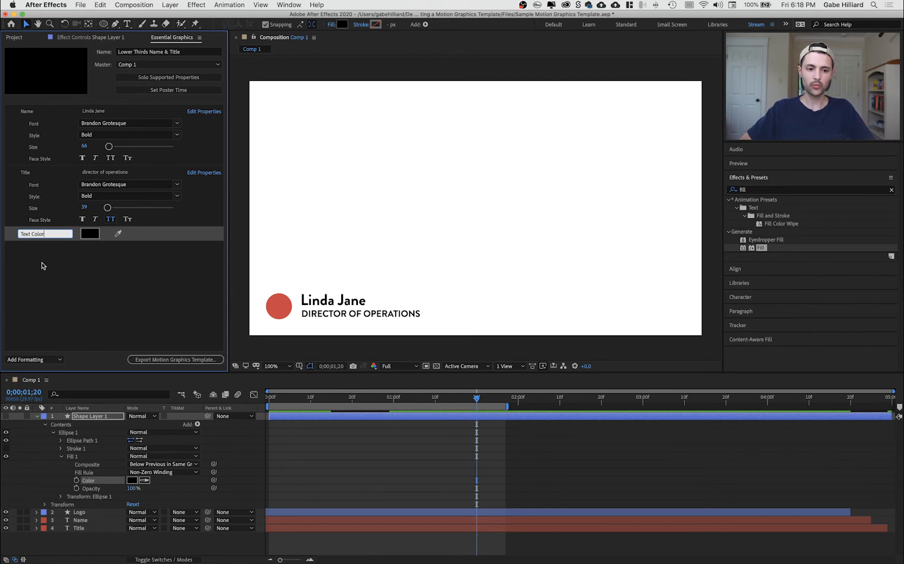
{"action": "key", "text": "Return"}
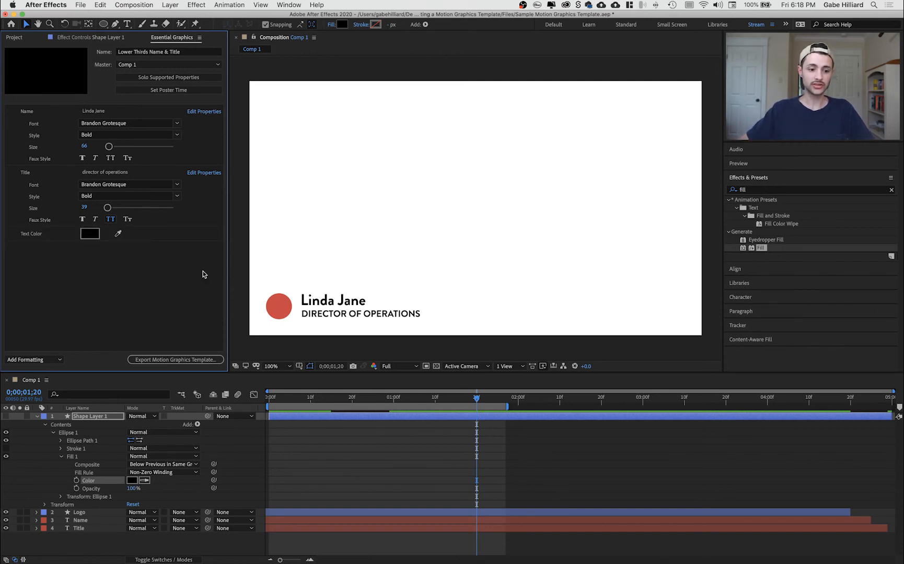
{"action": "left_click", "coordinate": [34, 359]}
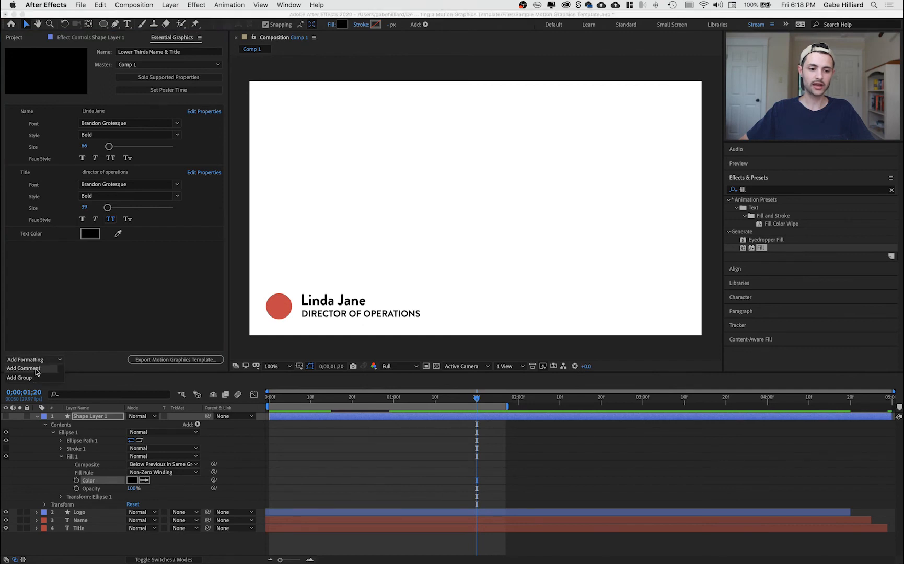
{"action": "left_click", "coordinate": [73, 314]}
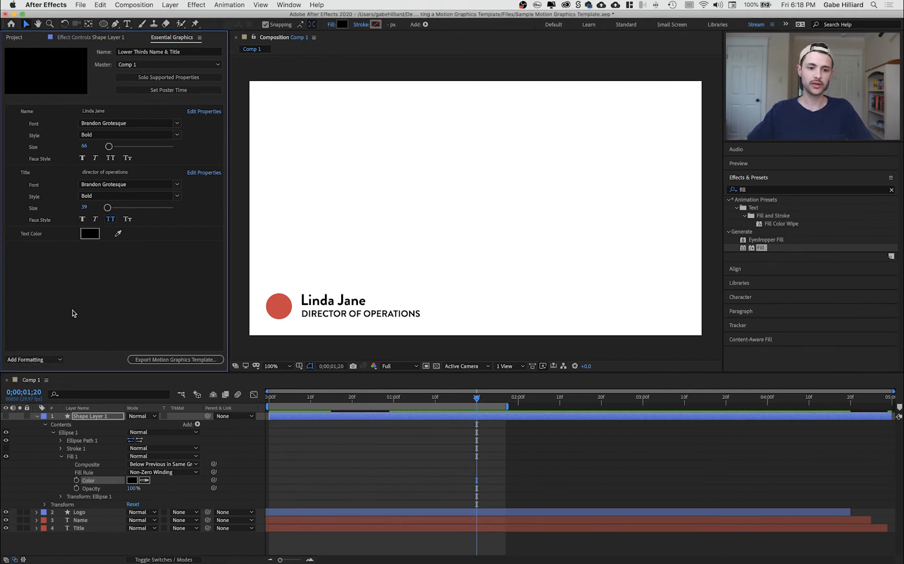
Step: Save the project and export the template to the Desktop on the local drive as "Lower Thirds Name & Title.mogrt"
{"action": "left_click", "coordinate": [180, 359]}
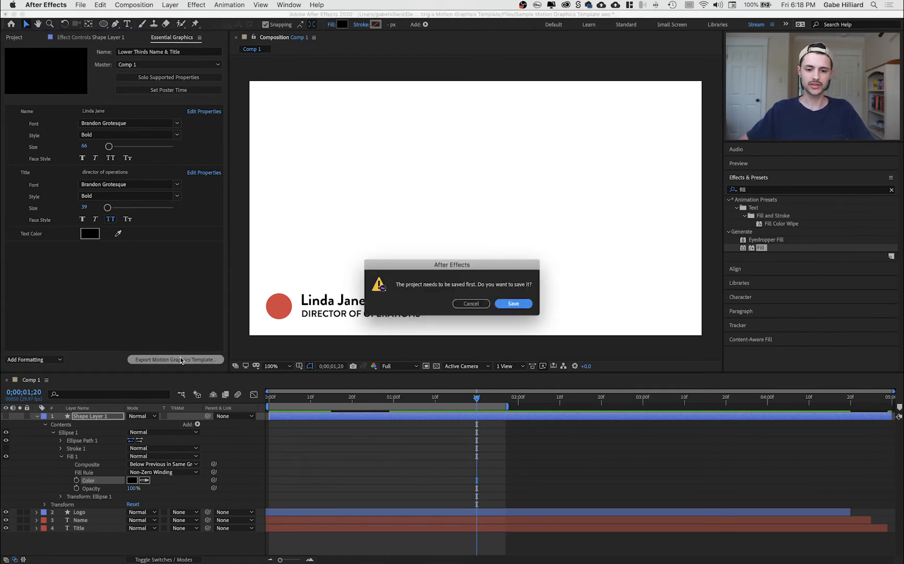
{"action": "left_click", "coordinate": [508, 303]}
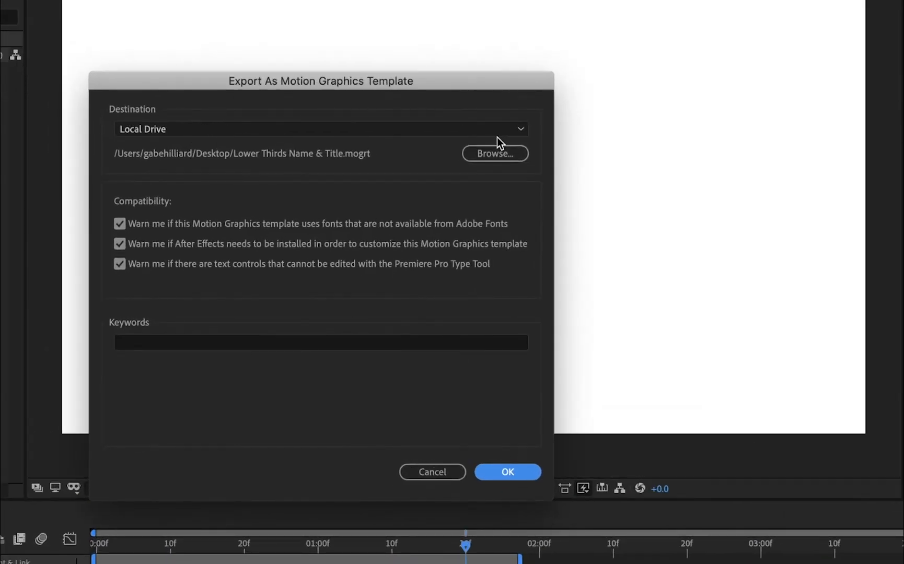
{"action": "left_click", "coordinate": [496, 153]}
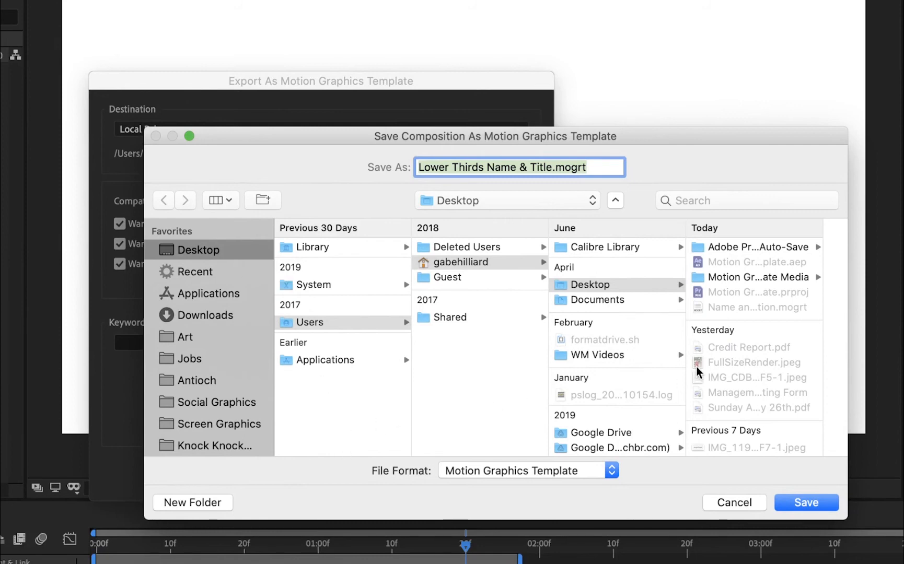
{"action": "left_click", "coordinate": [799, 502]}
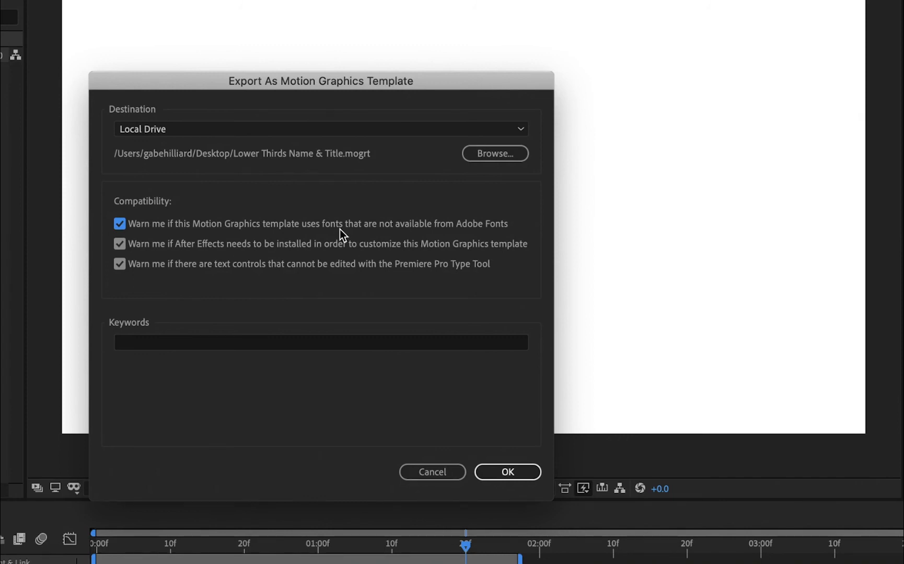
{"action": "left_click", "coordinate": [506, 474]}
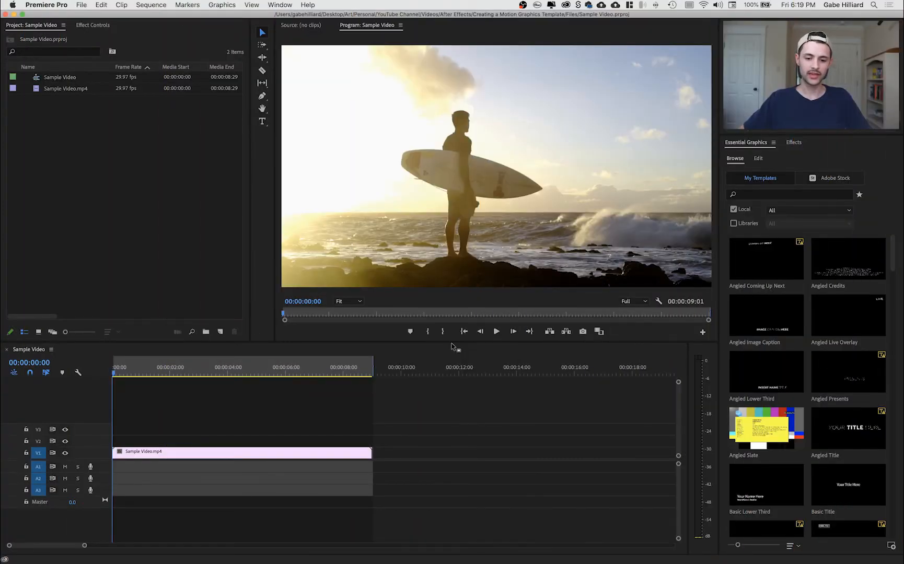
{"action": "left_click", "coordinate": [147, 429]}
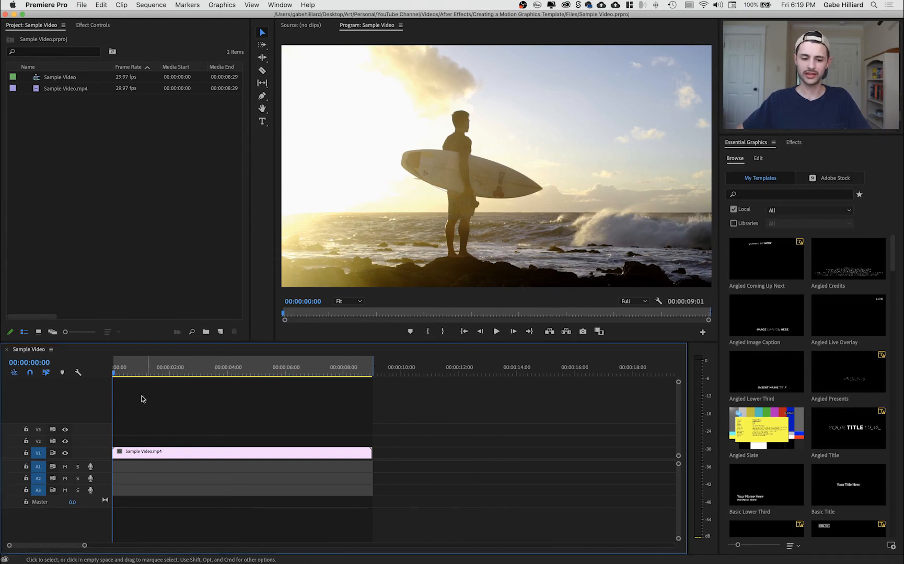
{"action": "mouse_move", "coordinate": [118, 370]}
{"action": "left_mouse_down"}
{"action": "mouse_move", "coordinate": [288, 370]}
{"action": "mouse_move", "coordinate": [112, 371]}
{"action": "left_mouse_up"}
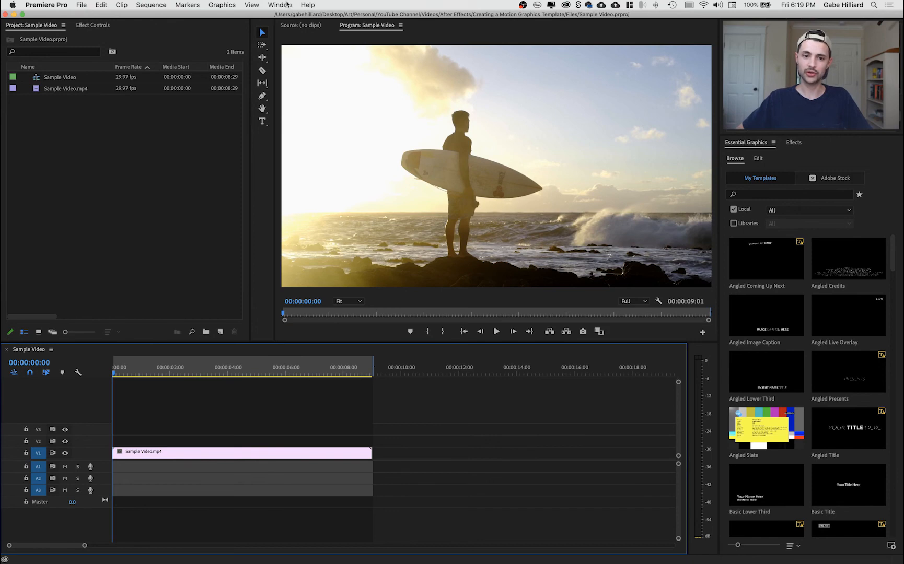
{"action": "left_click", "coordinate": [284, 6]}
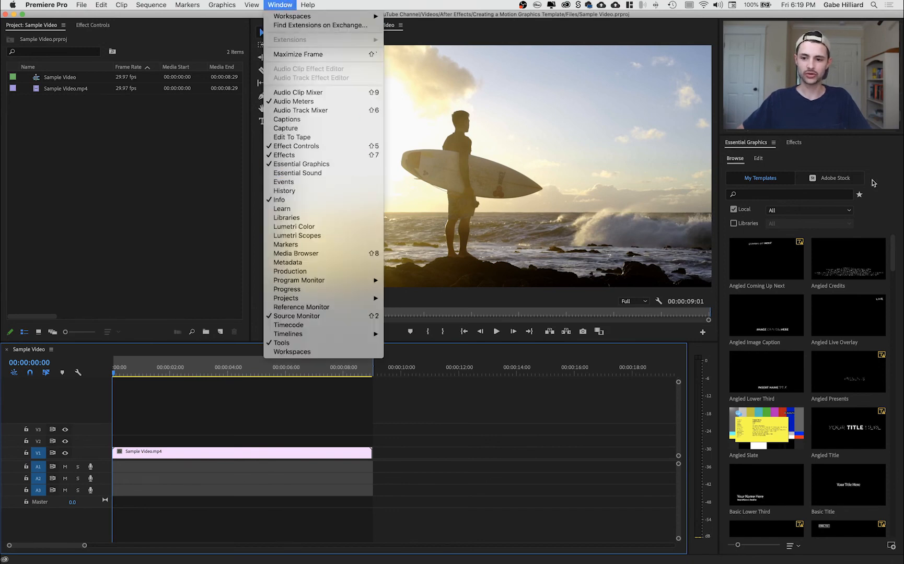
{"action": "left_click", "coordinate": [830, 156]}
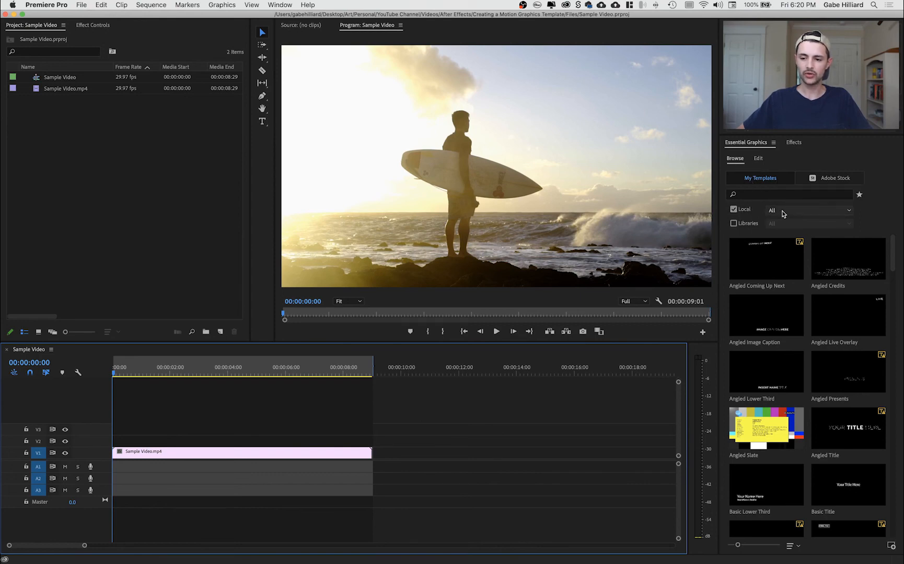
Step: Browse the local motion graphics templates in Premiere Pro and limit the list to the Local Templates Folder
{"action": "scroll", "coordinate": [804, 299], "scroll_direction": "down", "scroll_amount": 15}
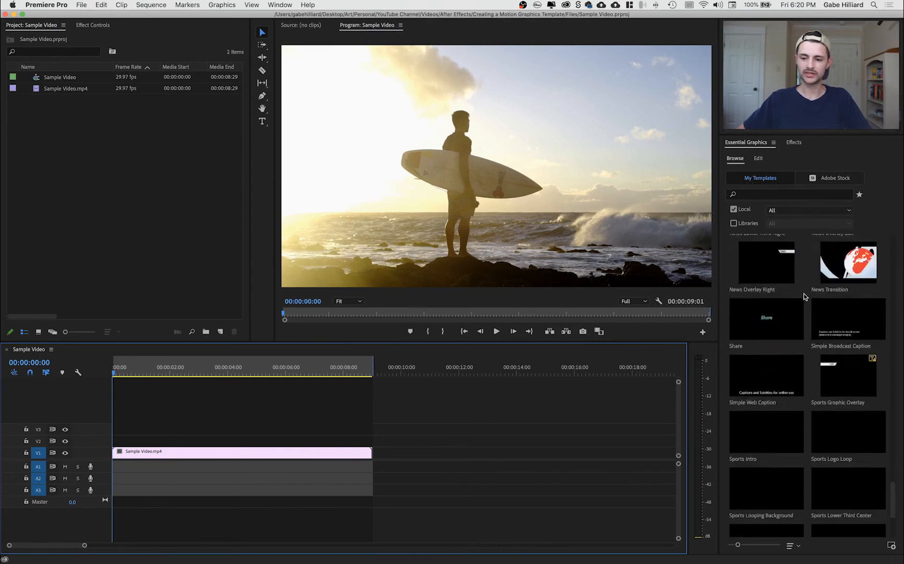
{"action": "scroll", "coordinate": [804, 298], "scroll_direction": "up", "scroll_amount": 7}
{"action": "scroll", "coordinate": [807, 332], "scroll_direction": "up", "scroll_amount": 8}
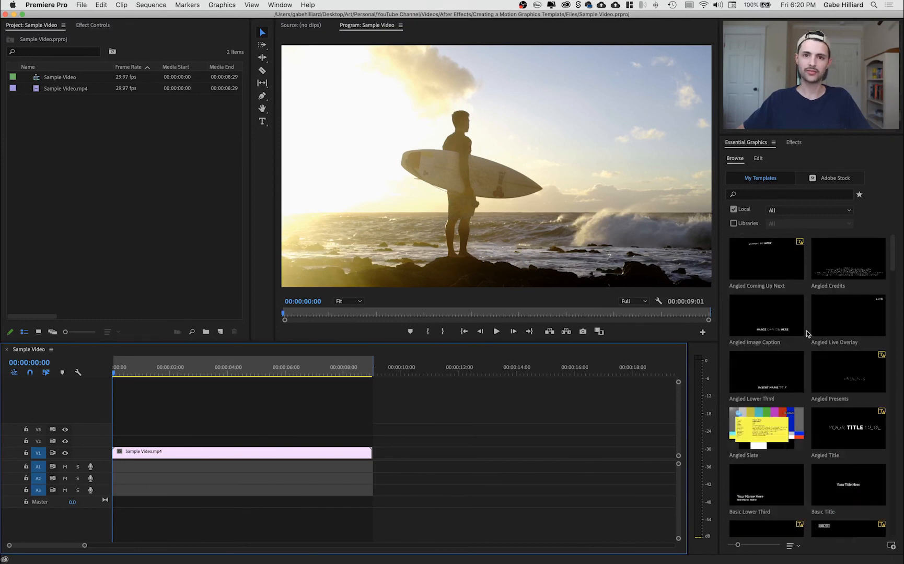
{"action": "left_click", "coordinate": [786, 211]}
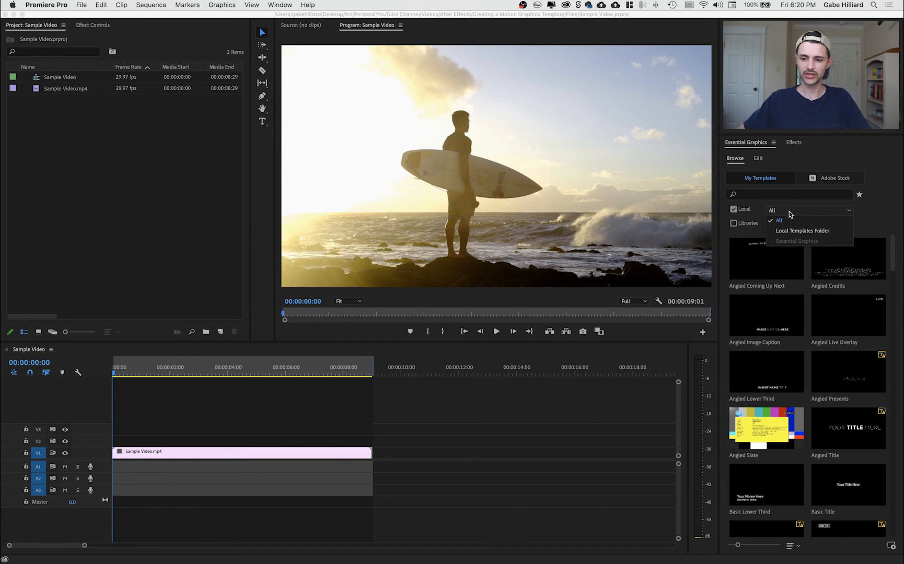
{"action": "left_click", "coordinate": [808, 232]}
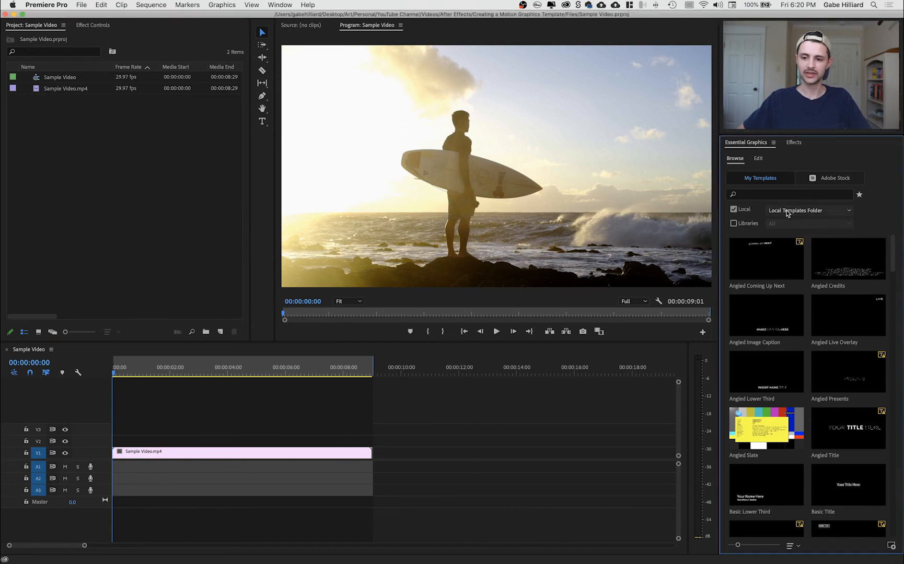
Step: Add the Desktop as an additional folder for Essential Graphics templates
{"action": "left_click", "coordinate": [773, 142]}
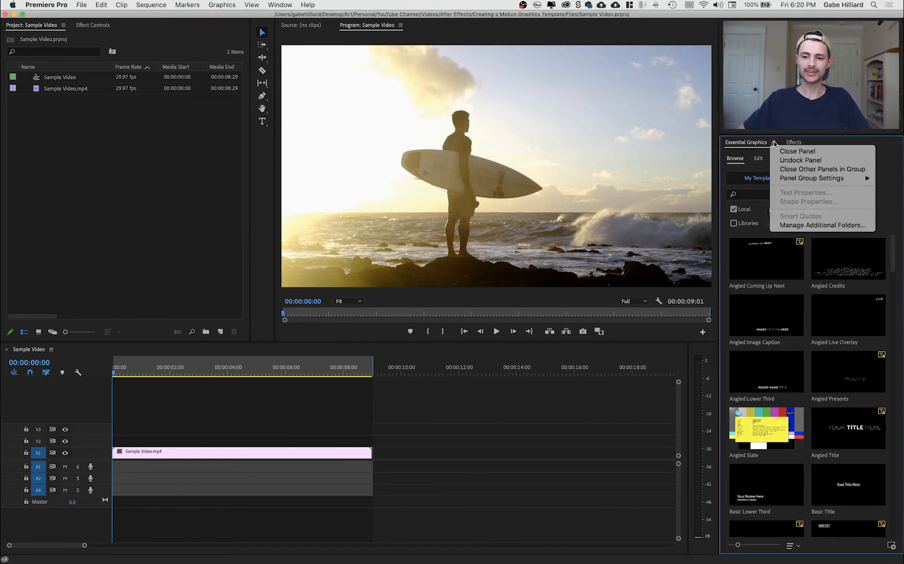
{"action": "left_click", "coordinate": [813, 226]}
{"action": "left_click", "coordinate": [306, 339]}
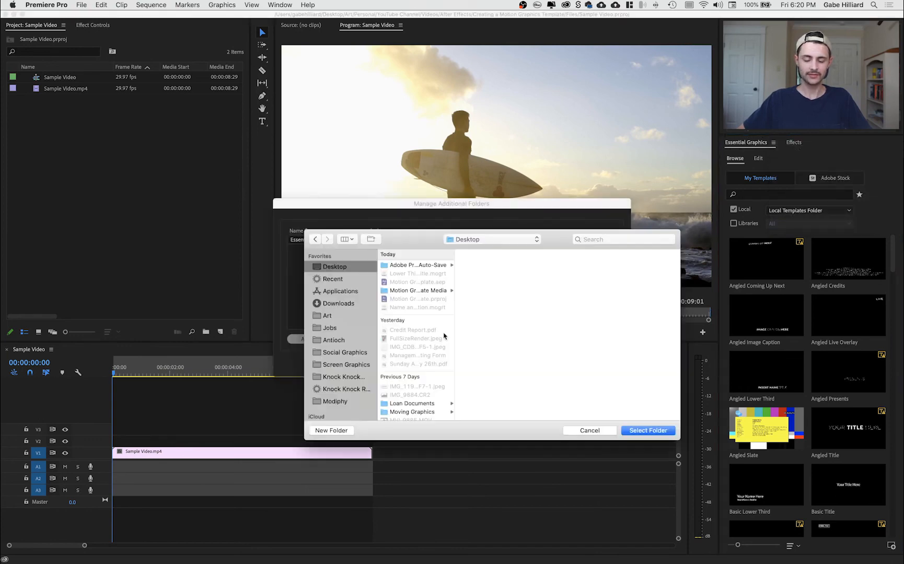
{"action": "left_click", "coordinate": [352, 281]}
{"action": "left_click", "coordinate": [330, 268]}
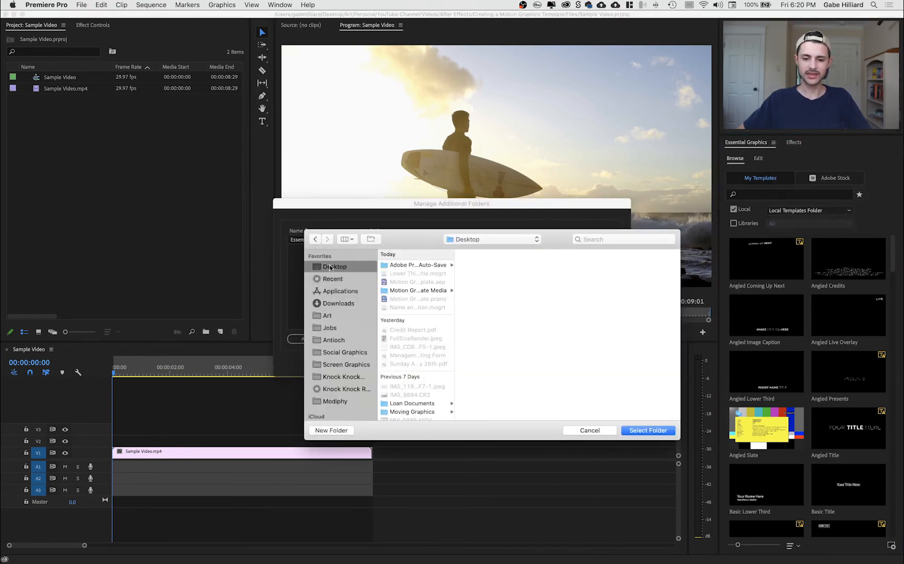
{"action": "left_click", "coordinate": [649, 431]}
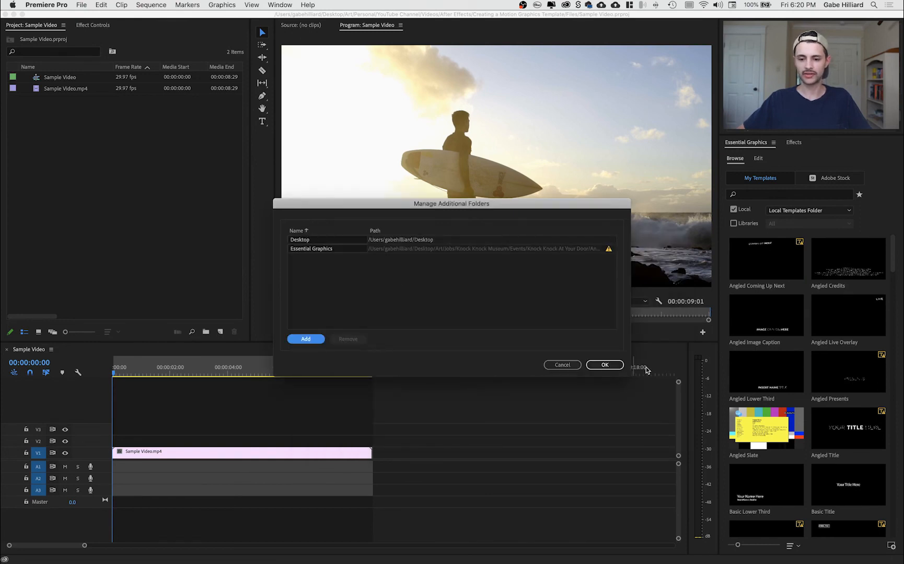
{"action": "left_click", "coordinate": [605, 364]}
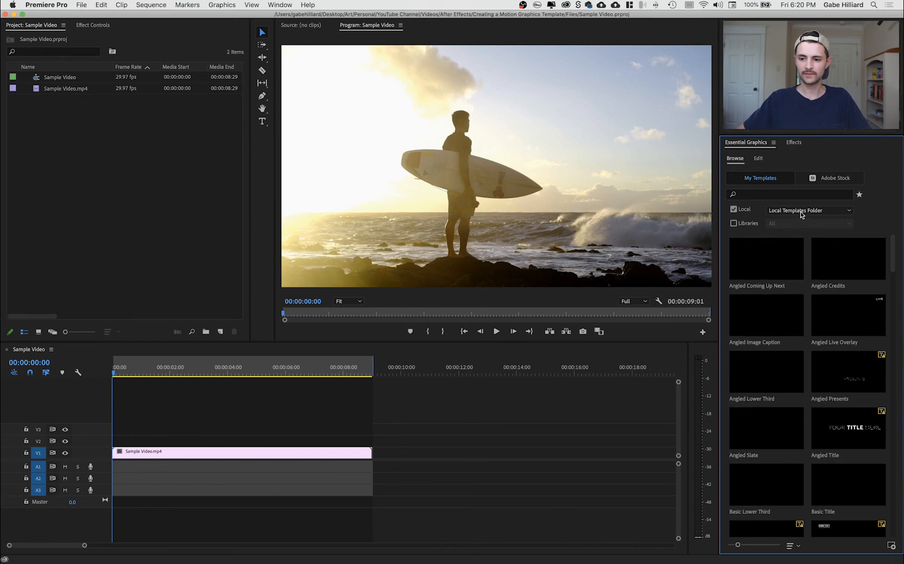
Step: Limit the local template list to the Desktop folder
{"action": "left_click", "coordinate": [802, 212]}
{"action": "left_click", "coordinate": [785, 242]}
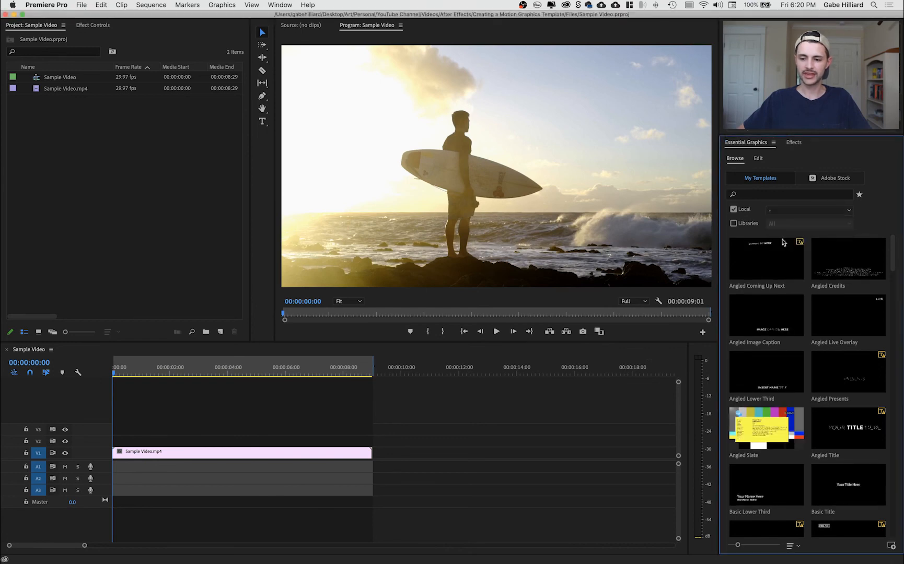
{"action": "left_click", "coordinate": [790, 210]}
{"action": "left_click", "coordinate": [798, 232]}
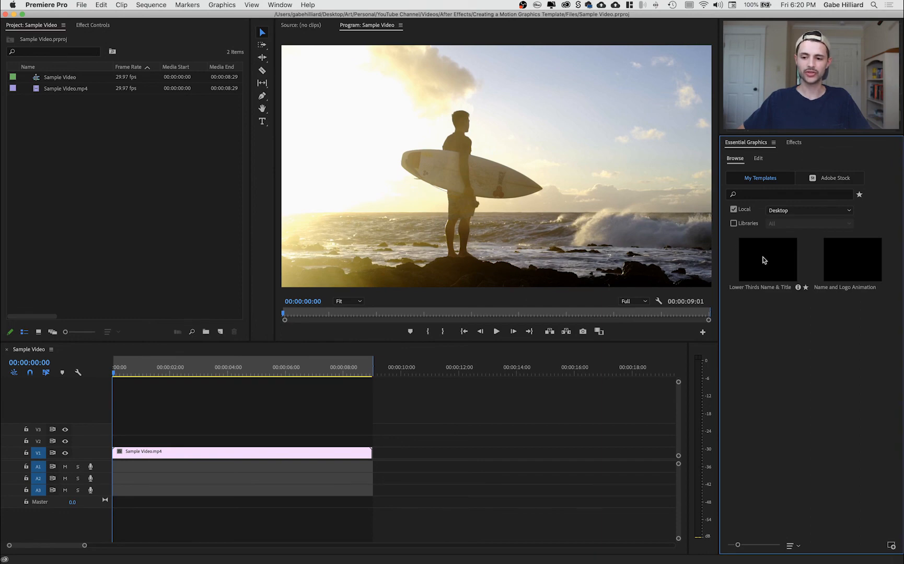
Step: Place the Lower Thirds Name & Title template on track V2 at the sequence start and play it back
{"action": "left_click_drag", "start_coordinate": [768, 258], "coordinate": [105, 439]}
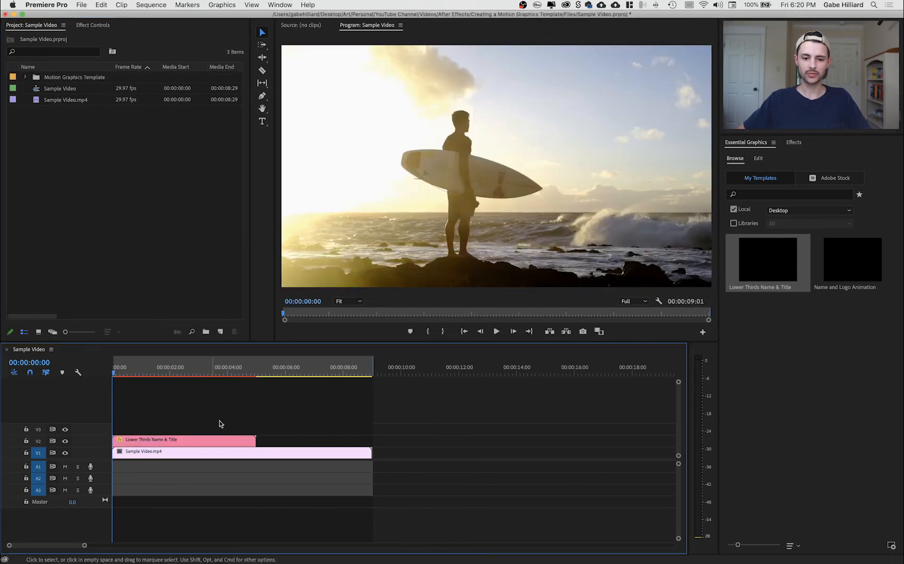
{"action": "key", "text": "space"}
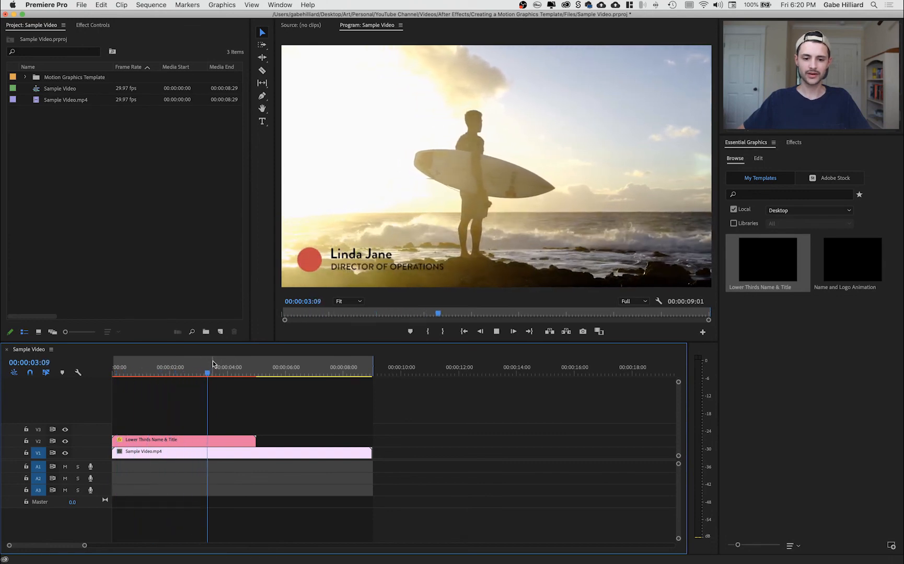
{"action": "key", "text": "space"}
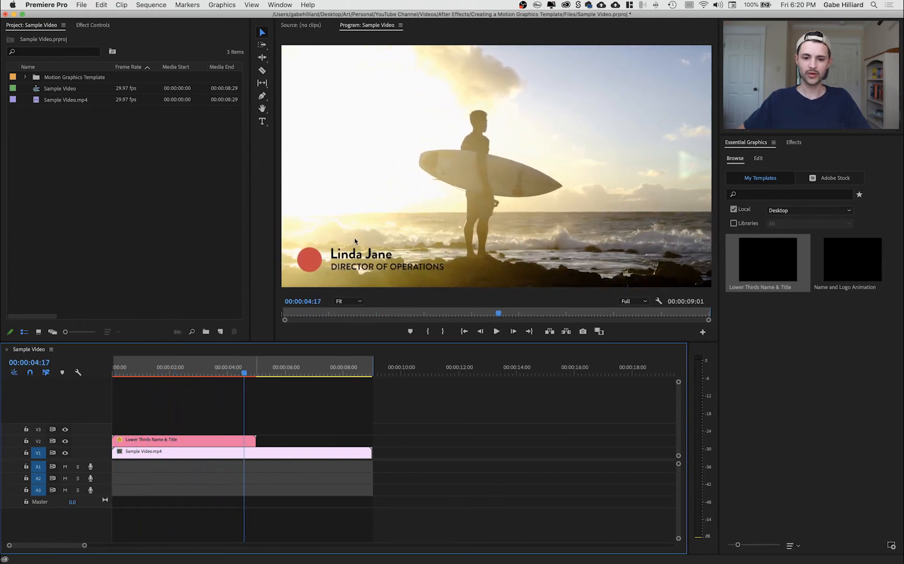
{"action": "left_click_drag", "start_coordinate": [243, 373], "coordinate": [82, 378]}
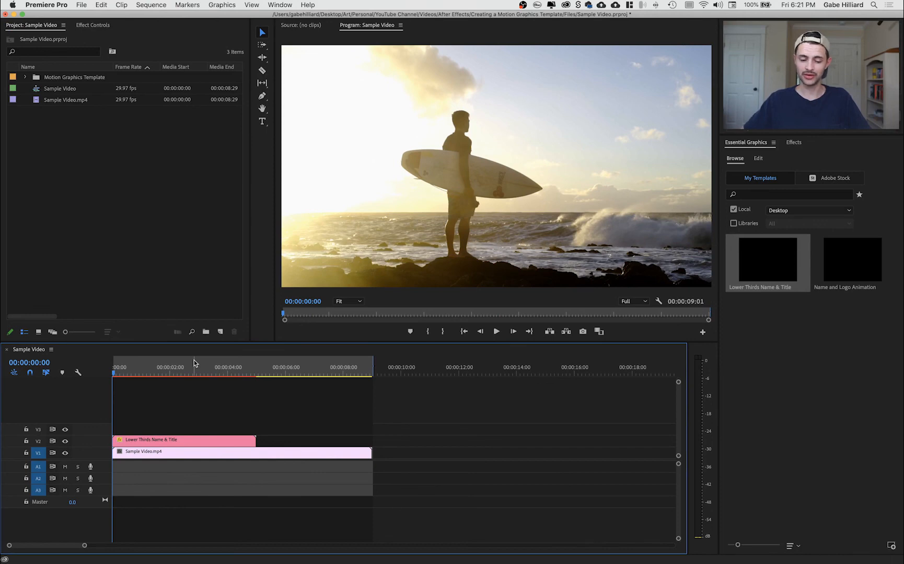
Step: Move the playhead to 00:00:02:27 and replace the lower third's Name text with another person's name
{"action": "left_click_drag", "start_coordinate": [167, 375], "coordinate": [195, 375]}
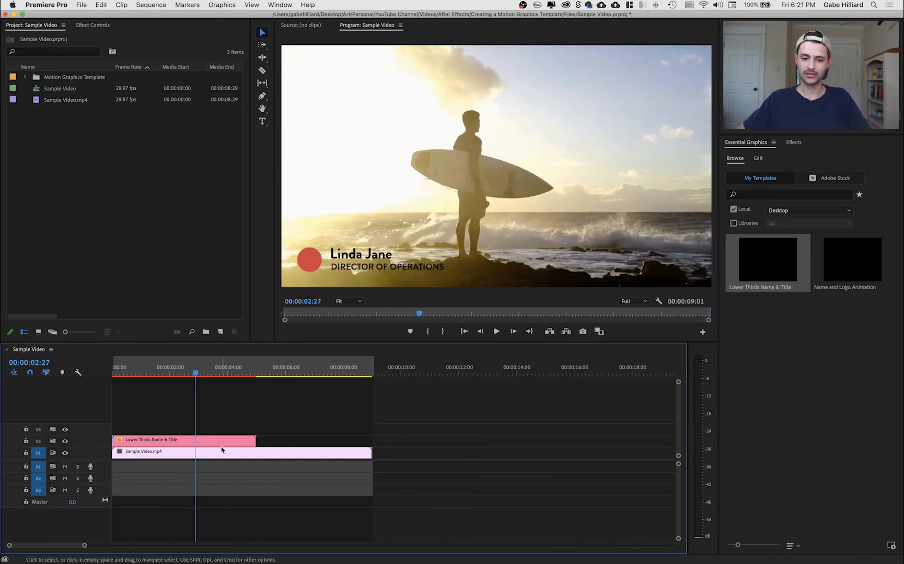
{"action": "left_click", "coordinate": [759, 159]}
{"action": "left_click", "coordinate": [780, 192]}
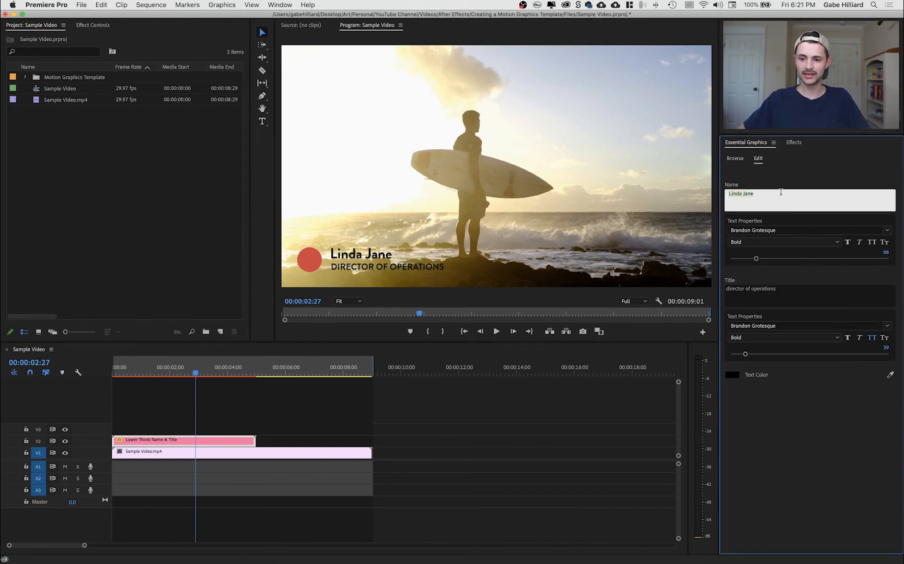
{"action": "type", "text": "Joe Bob"}
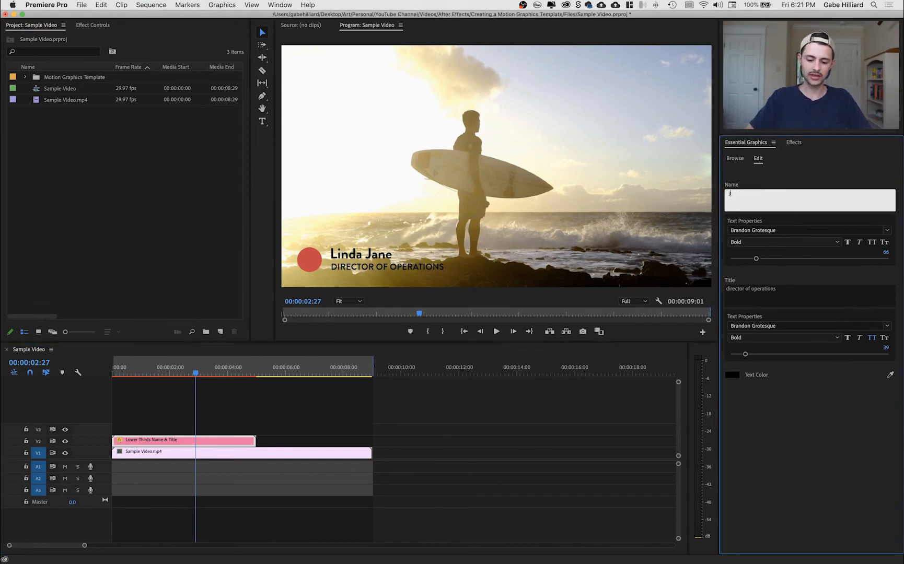
Step: Replace the lower third's Title text with "Vice President"
{"action": "left_click", "coordinate": [797, 291]}
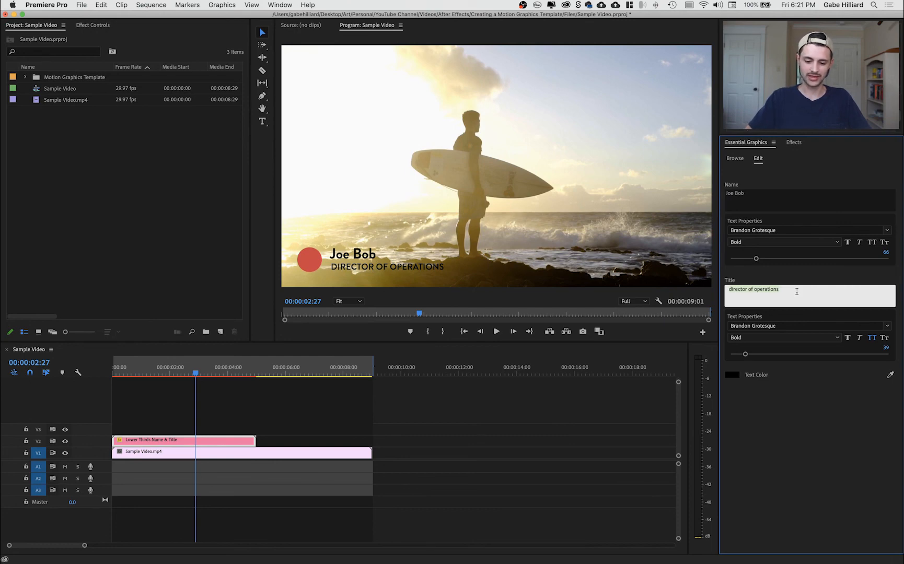
{"action": "type", "text": "Vice"}
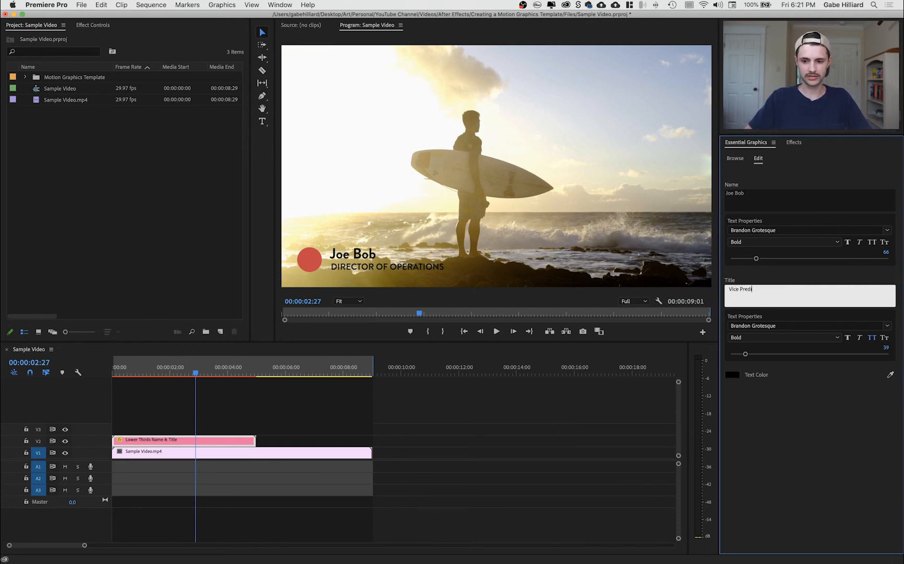
{"action": "type", "text": " President"}
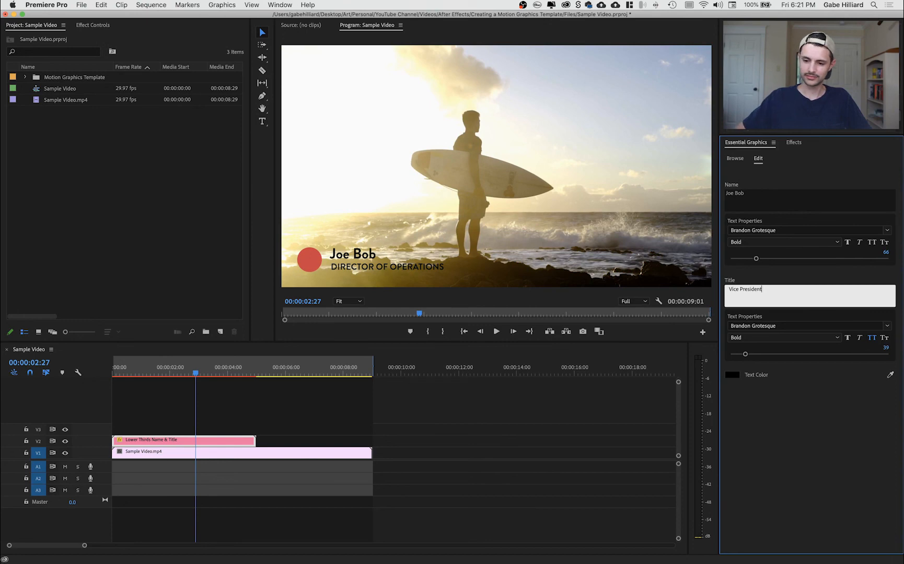
{"action": "left_click", "coordinate": [793, 391]}
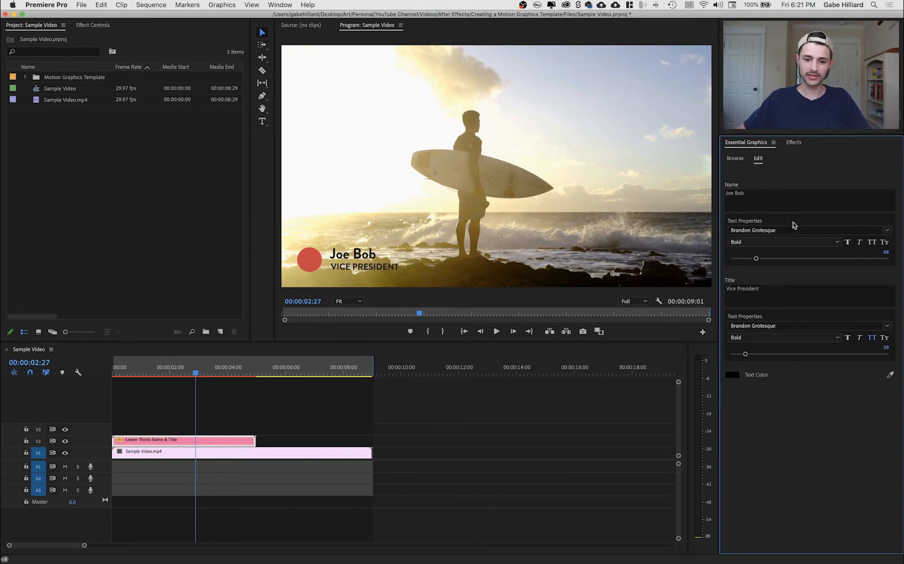
Step: Set the lower third's text color to white (FFFFFF)
{"action": "left_click", "coordinate": [733, 376]}
{"action": "left_click_drag", "start_coordinate": [441, 309], "coordinate": [305, 354]}
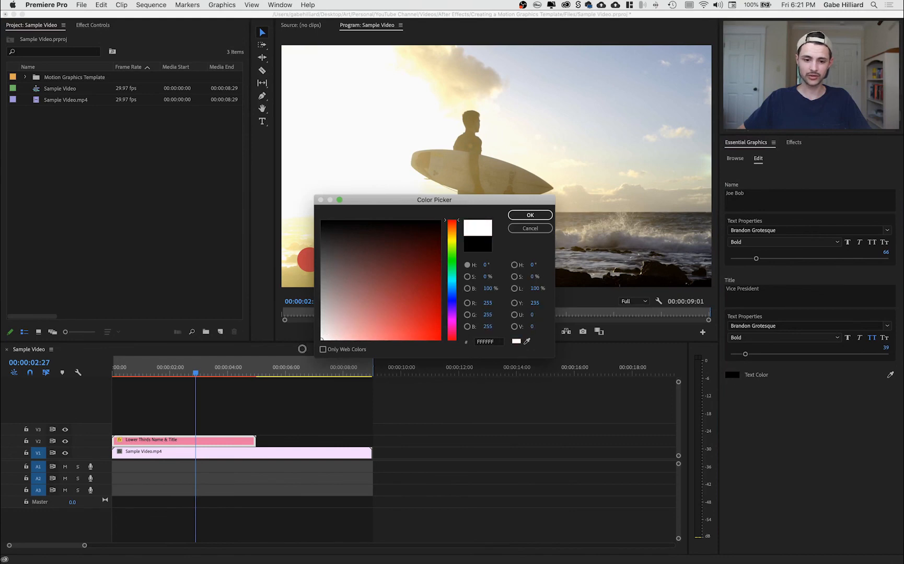
{"action": "left_click", "coordinate": [530, 215]}
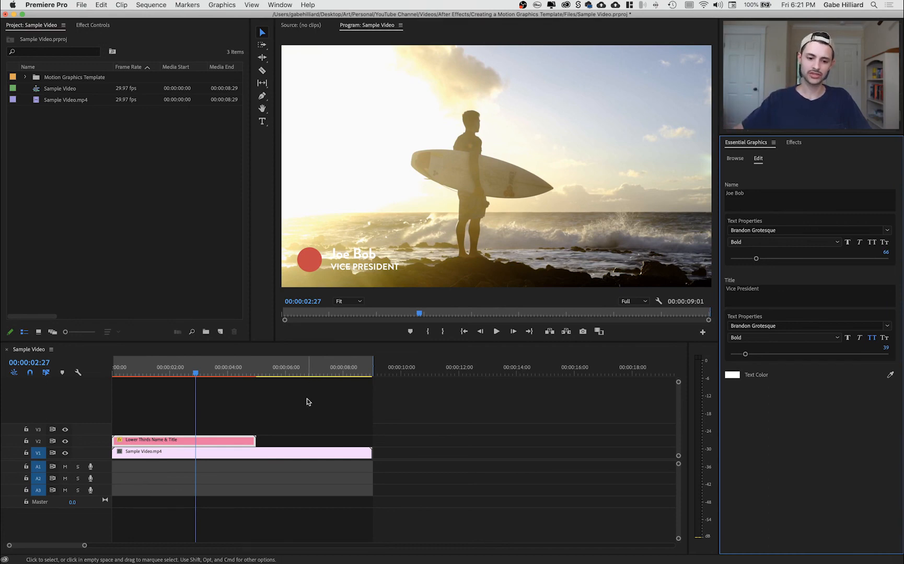
Step: Match the lower third's text color to the red circle by sampling it with the eyedropper, denying the screen recording request
{"action": "left_click", "coordinate": [733, 375]}
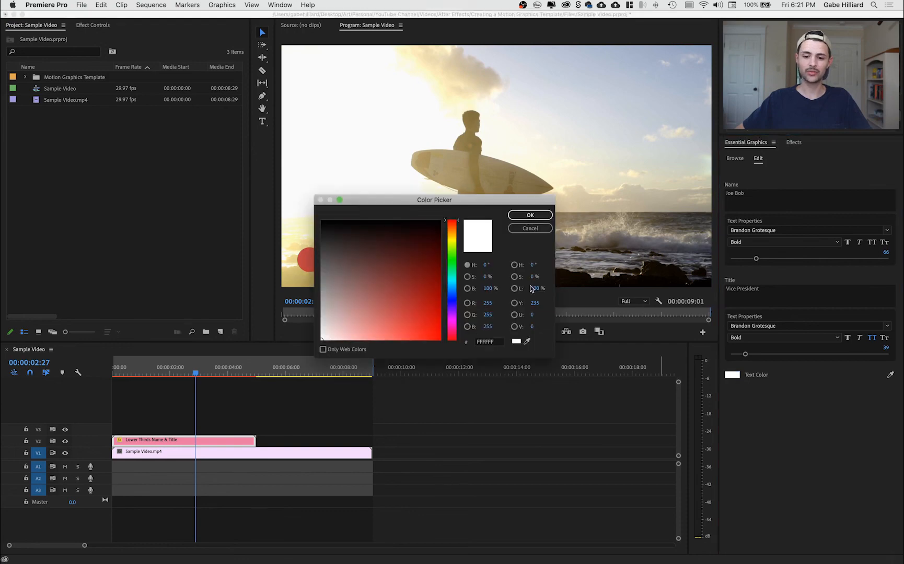
{"action": "left_click_drag", "start_coordinate": [382, 258], "coordinate": [428, 289]}
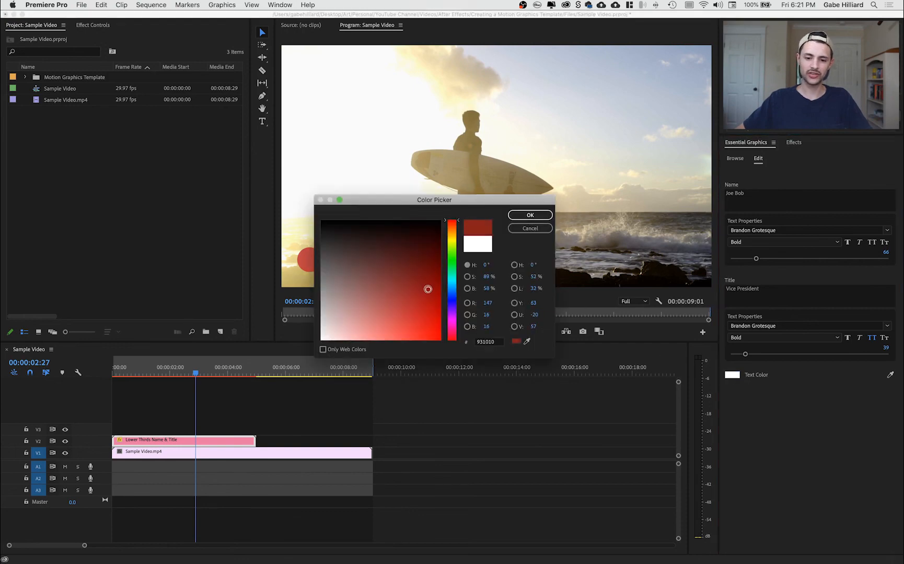
{"action": "left_click", "coordinate": [528, 342]}
{"action": "left_click", "coordinate": [515, 193]}
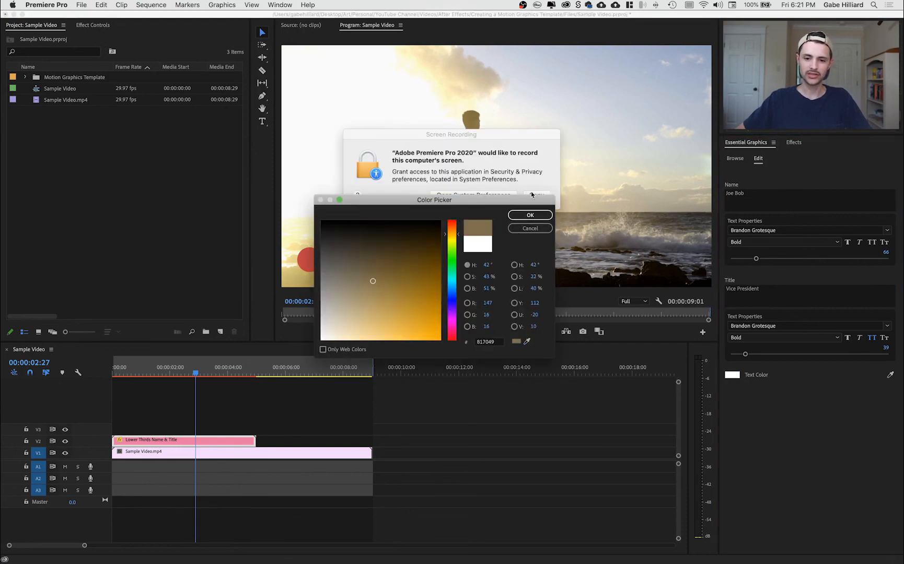
{"action": "left_click", "coordinate": [533, 195]}
{"action": "left_click", "coordinate": [528, 342]}
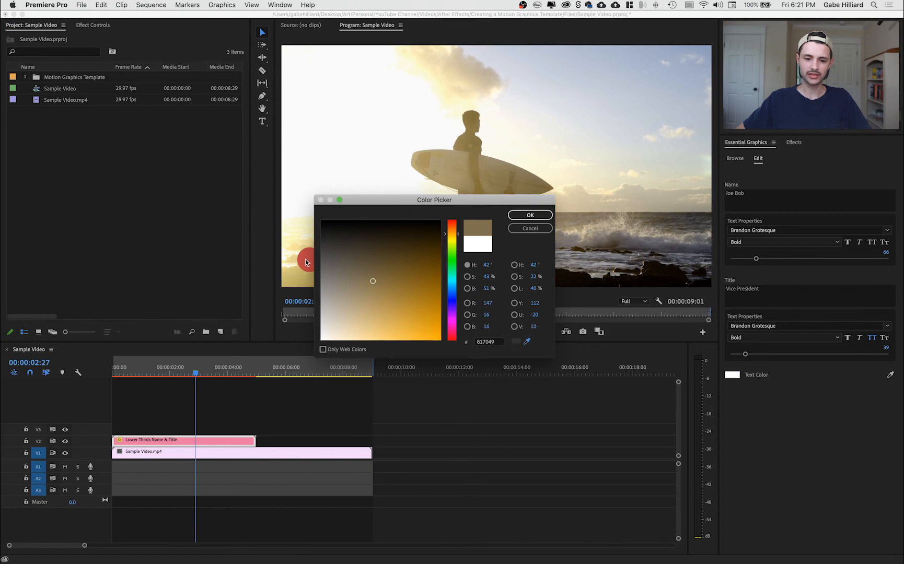
{"action": "left_click", "coordinate": [306, 262]}
{"action": "left_click", "coordinate": [521, 217]}
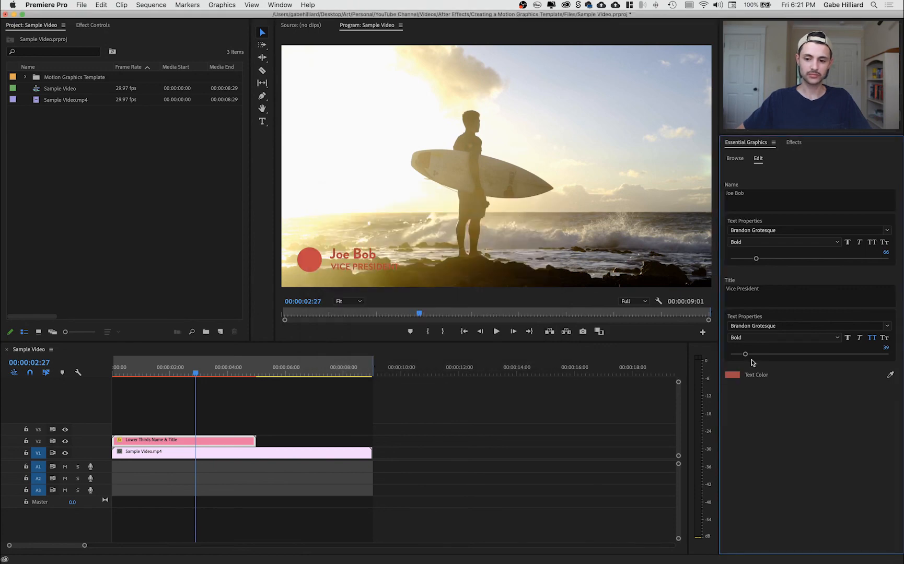
Step: Change the lower third's text color from the sampled red back to white
{"action": "left_click", "coordinate": [732, 374]}
{"action": "left_click", "coordinate": [382, 282]}
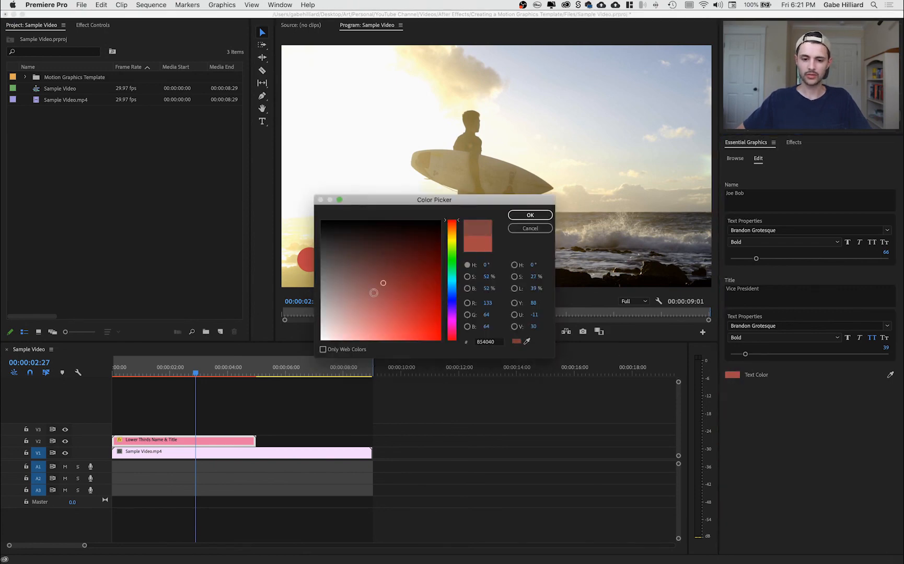
{"action": "left_click_drag", "start_coordinate": [374, 293], "coordinate": [314, 355]}
{"action": "left_click", "coordinate": [532, 214]}
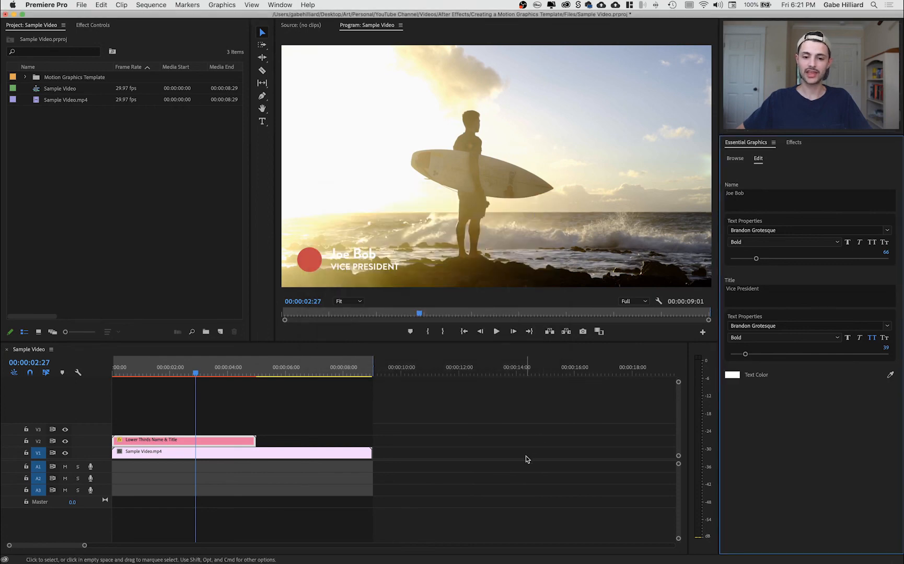
Step: Set the lower third's text color to black
{"action": "left_click", "coordinate": [733, 380]}
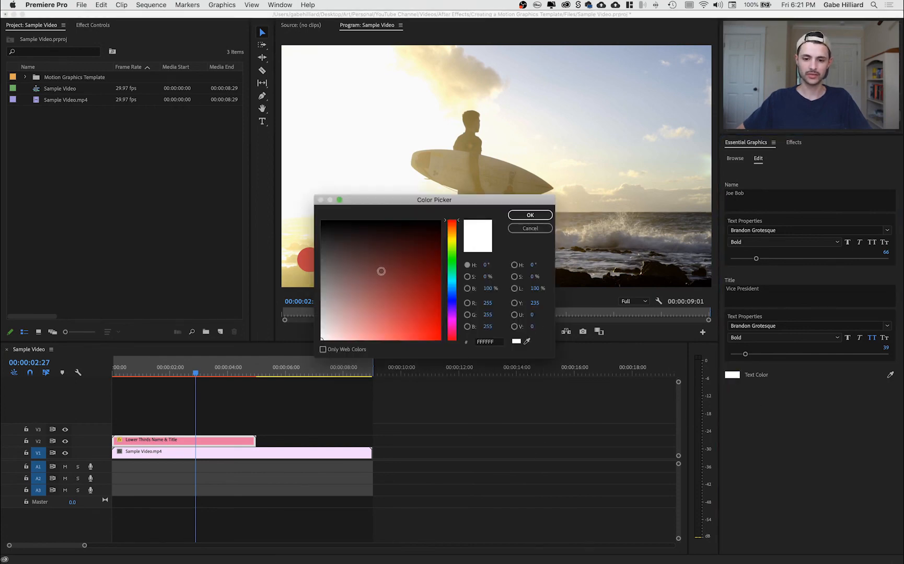
{"action": "left_click_drag", "start_coordinate": [380, 271], "coordinate": [295, 204]}
{"action": "left_click", "coordinate": [537, 217]}
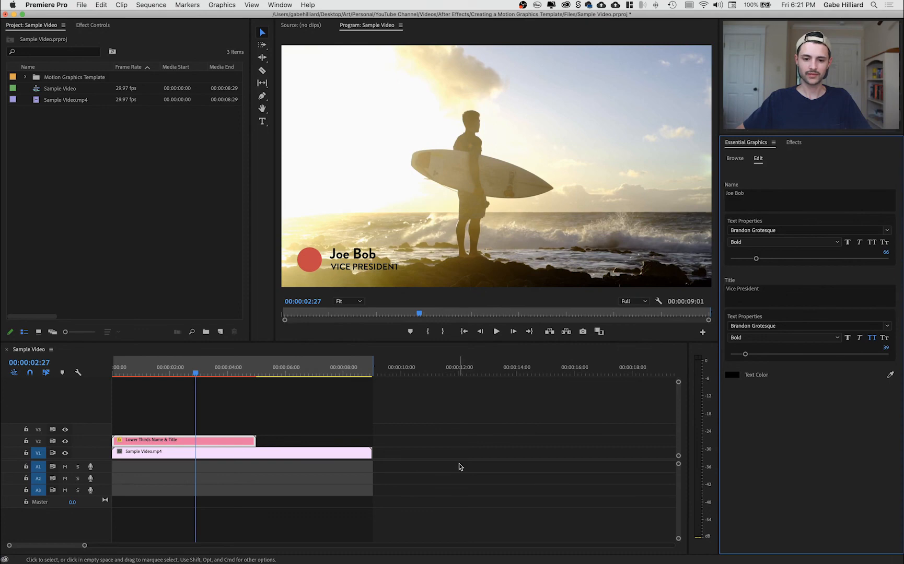
Step: Return the playhead to the sequence start and play back the customized lower third
{"action": "left_click_drag", "start_coordinate": [194, 373], "coordinate": [75, 370]}
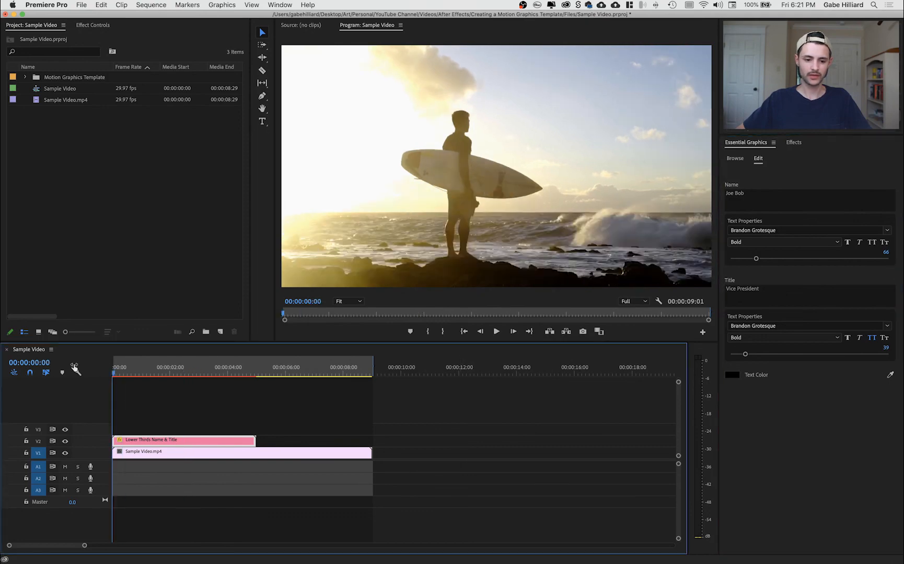
{"action": "key", "text": "space"}
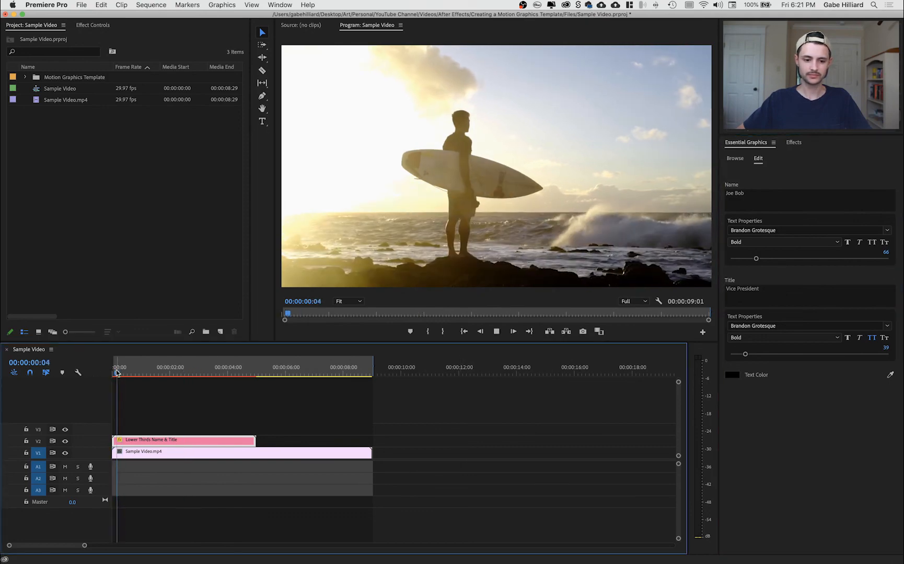